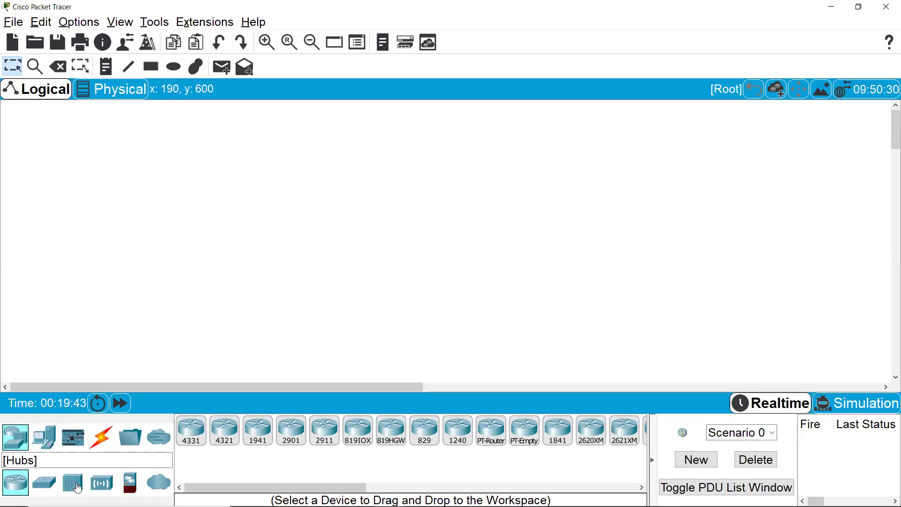
# - Place a HomeRouter-PT-AC wireless router in the upper middle of the empty workspace
pyautogui.click(100, 486)
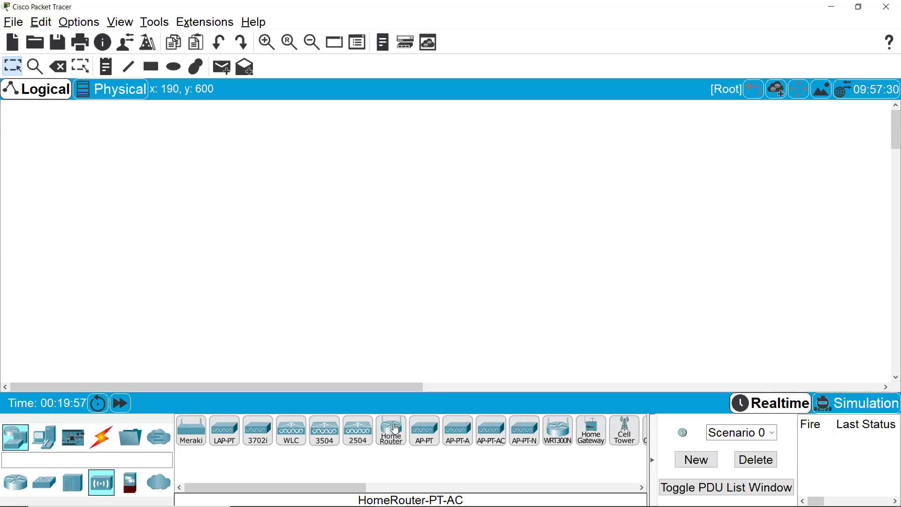
pyautogui.moveTo(395, 429); pyautogui.dragTo(414, 362)
pyautogui.moveTo(407, 211); pyautogui.dragTo(429, 186)
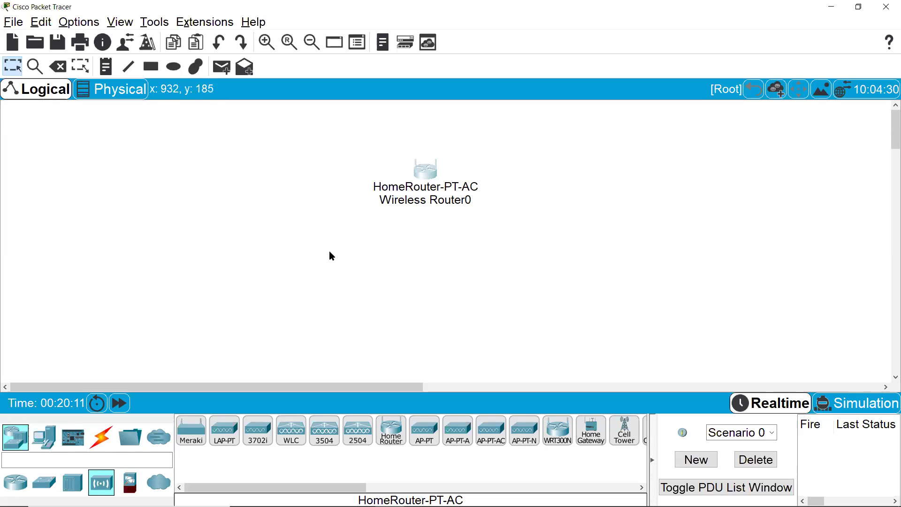
# - Add a PC, a laptop and a smartphone to the workspace below the wireless router
pyautogui.click(50, 440)
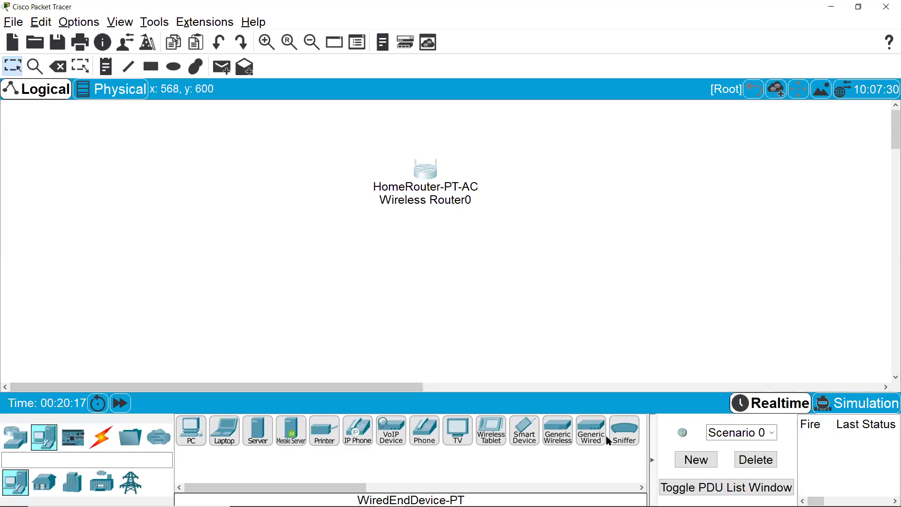
pyautogui.click(191, 429)
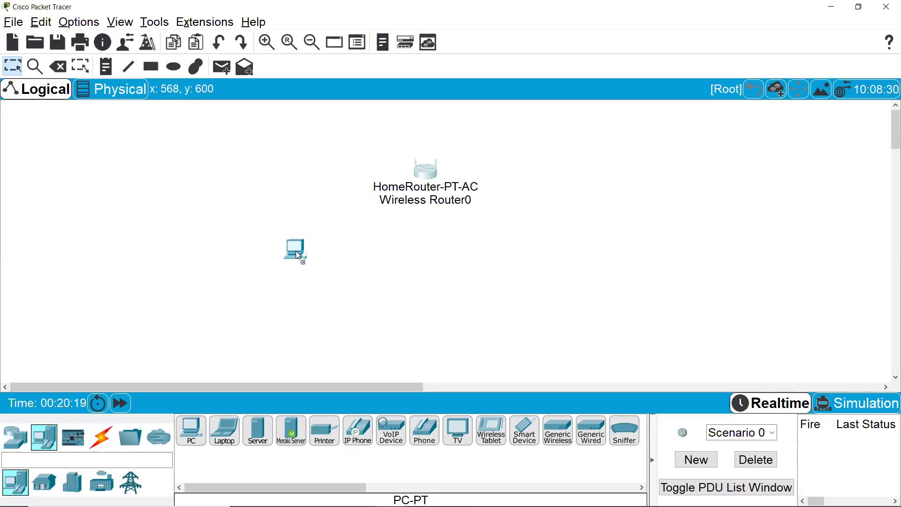
pyautogui.click(296, 250)
pyautogui.click(224, 430)
pyautogui.click(488, 312)
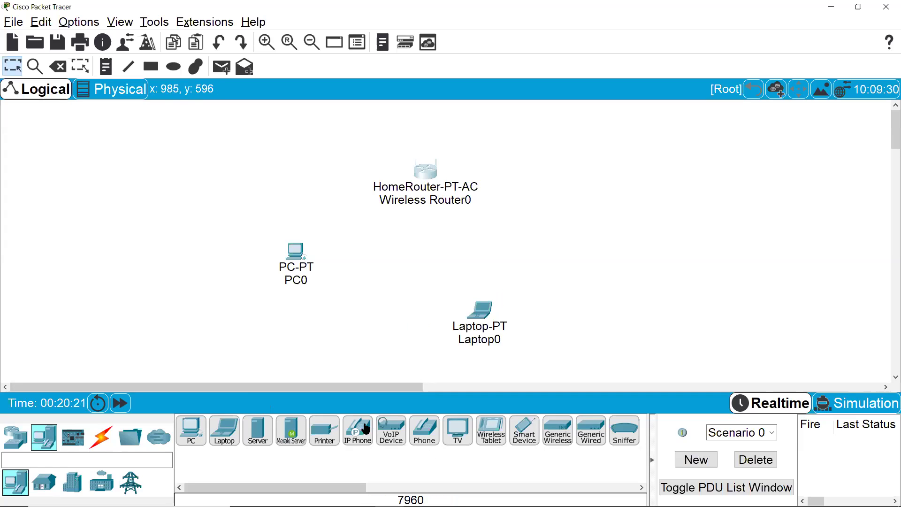
pyautogui.click(511, 439)
pyautogui.click(569, 242)
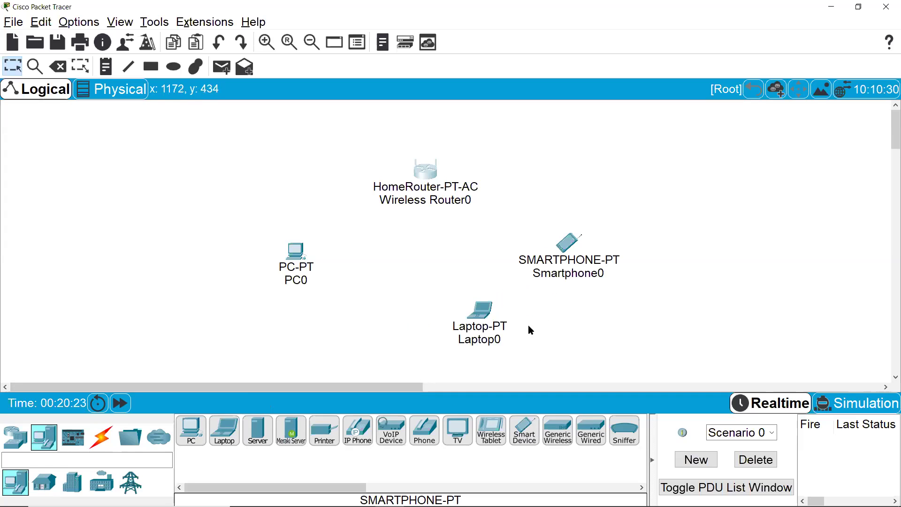
# - Arrange the PC, laptop and smartphone close around the wireless router, with the laptop beneath it and the others on either side
pyautogui.moveTo(465, 321); pyautogui.dragTo(401, 282)
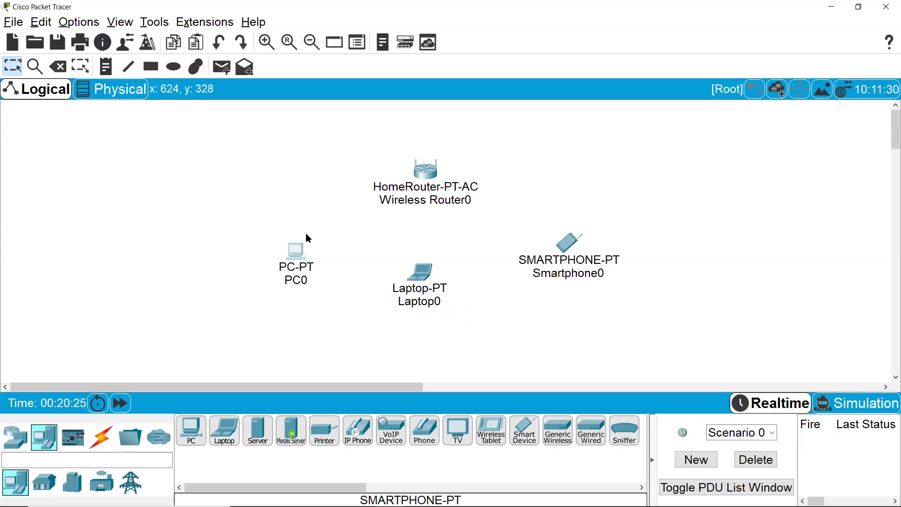
pyautogui.moveTo(305, 235); pyautogui.dragTo(345, 191)
pyautogui.moveTo(414, 279); pyautogui.dragTo(428, 249)
pyautogui.moveTo(564, 250); pyautogui.dragTo(521, 209)
pyautogui.moveTo(436, 235); pyautogui.dragTo(436, 269)
pyautogui.moveTo(521, 209); pyautogui.dragTo(501, 239)
pyautogui.moveTo(421, 263); pyautogui.dragTo(423, 242)
pyautogui.moveTo(500, 241); pyautogui.dragTo(506, 217)
pyautogui.moveTo(430, 251)
pyautogui.mouseDown()
pyautogui.moveTo(428, 259)
pyautogui.moveTo(427, 249)
pyautogui.mouseUp()
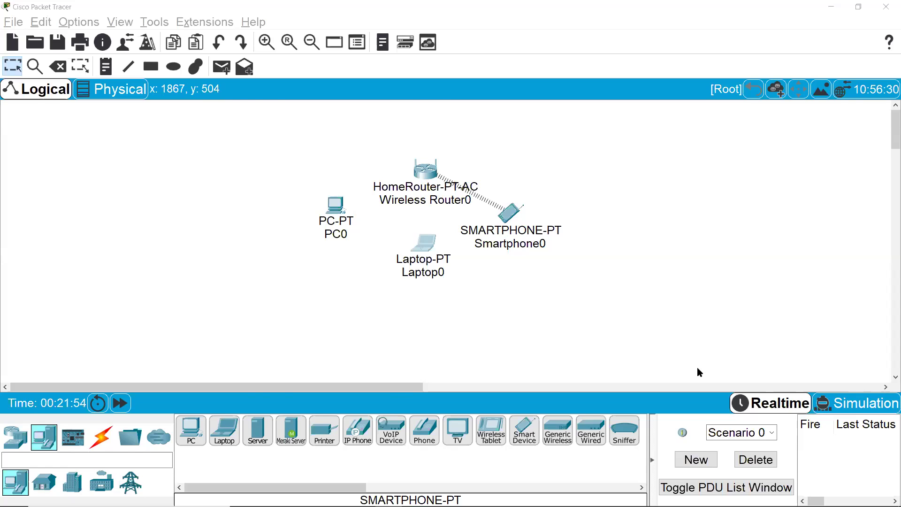
# - Remove and refit the WPC300N wireless module in Laptop0, power the laptop on and close its device window
pyautogui.hotkey('alt', 'Tab')
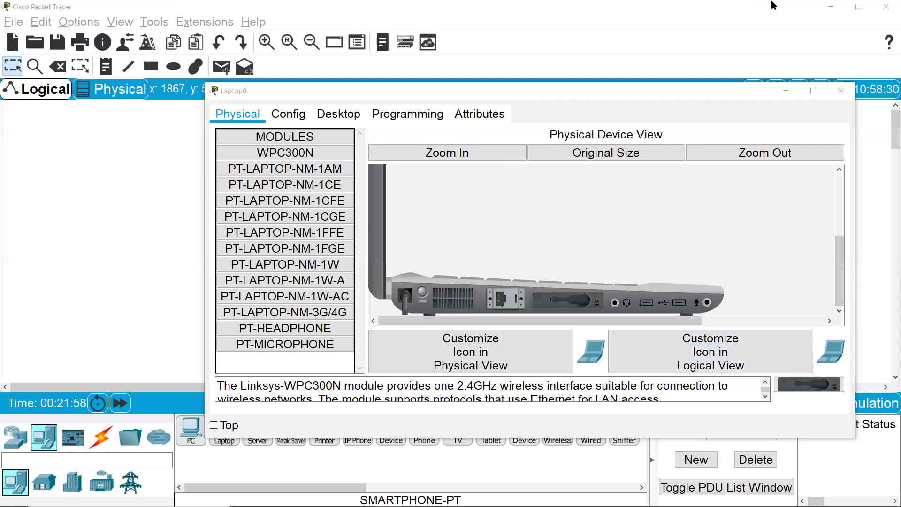
pyautogui.click(573, 300)
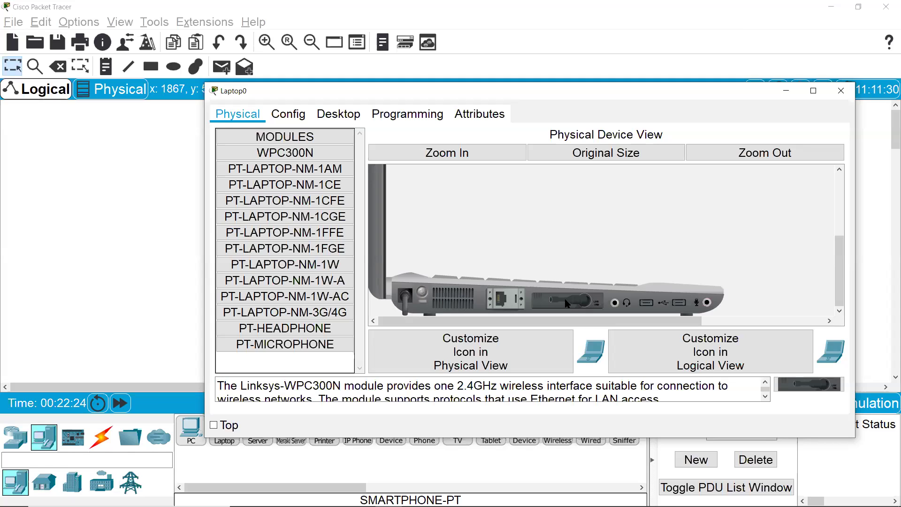
pyautogui.moveTo(567, 303); pyautogui.dragTo(259, 312)
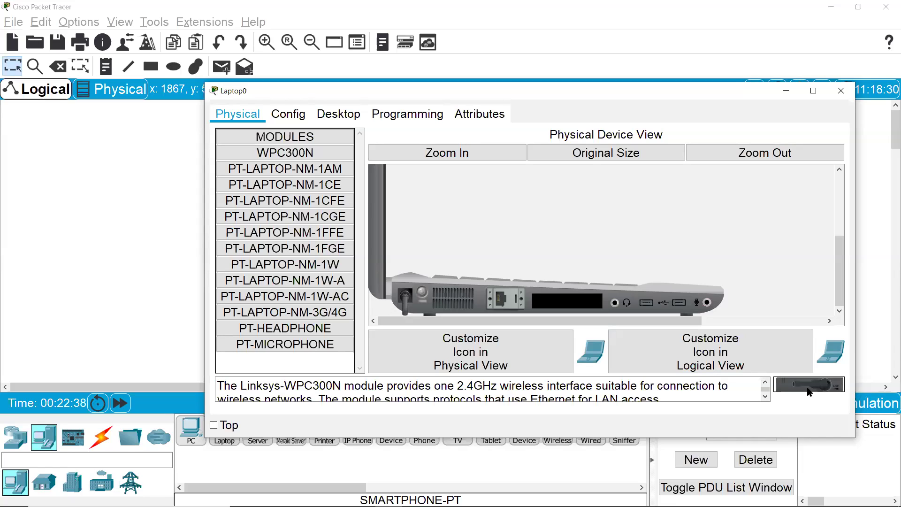
pyautogui.moveTo(808, 391); pyautogui.dragTo(793, 407)
pyautogui.moveTo(562, 345); pyautogui.dragTo(569, 310)
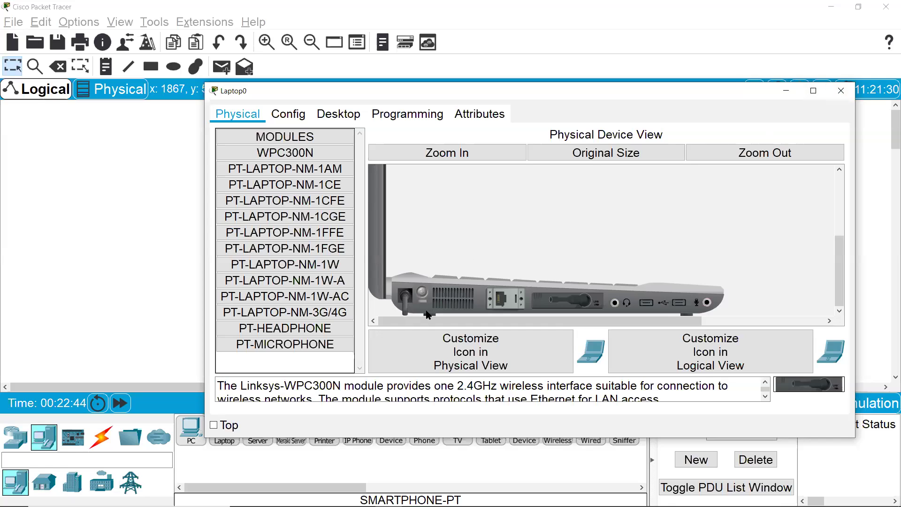
pyautogui.click(423, 295)
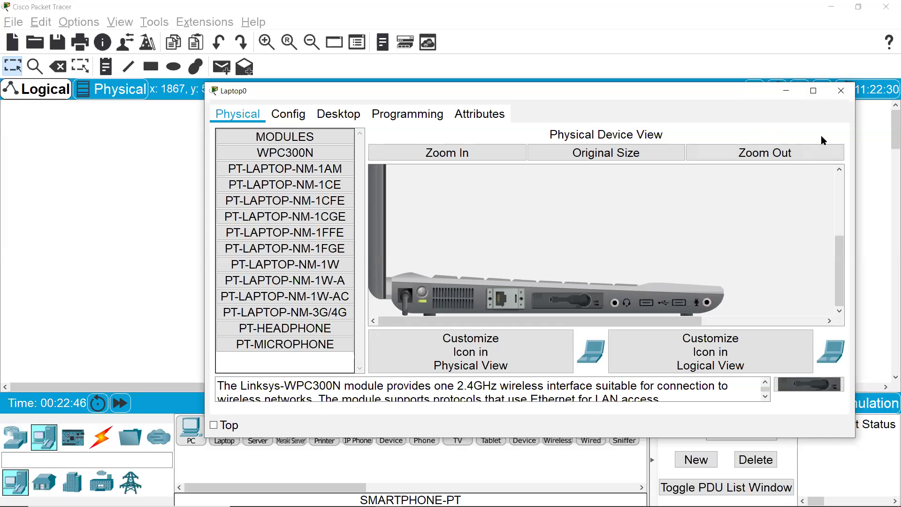
pyautogui.click(841, 91)
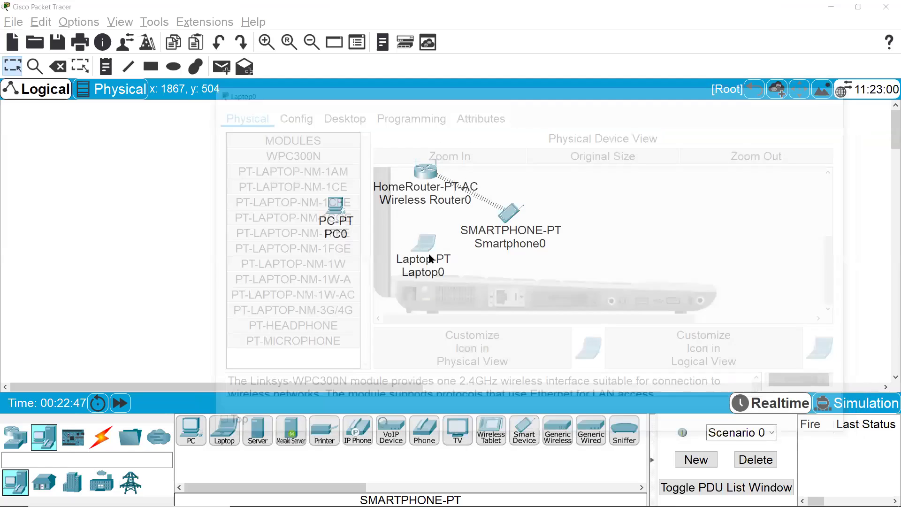
# - Fine-tune the positions of Laptop0 beneath the wireless router and PC0 beside it
pyautogui.moveTo(429, 272)
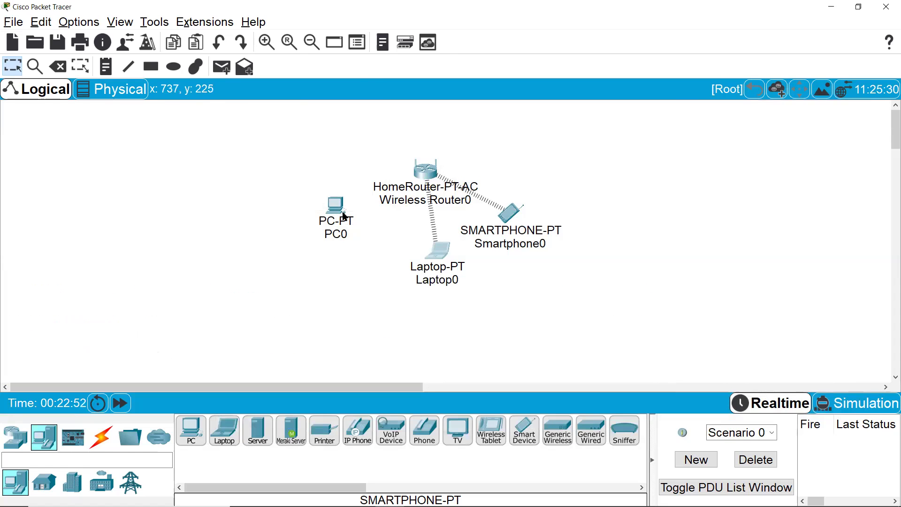
pyautogui.moveTo(438, 251)
pyautogui.mouseDown()
pyautogui.moveTo(415, 244)
pyautogui.moveTo(431, 241)
pyautogui.mouseUp()
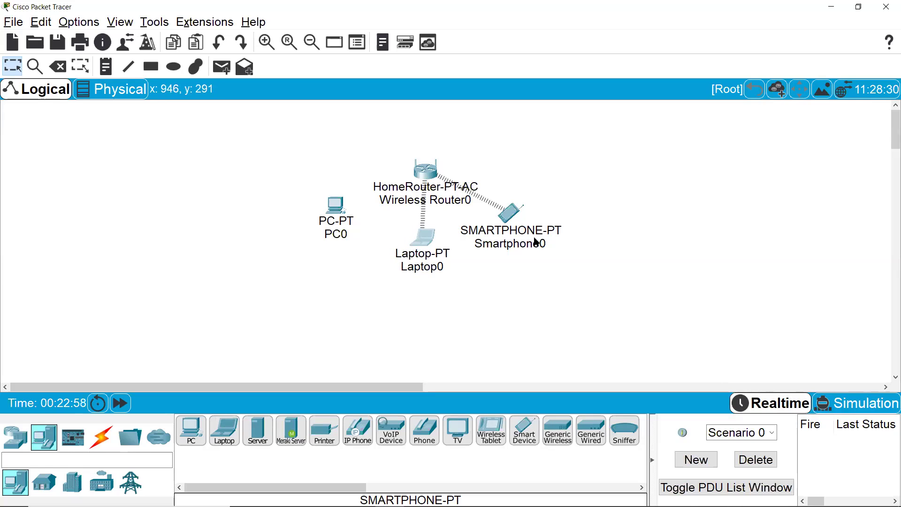
pyautogui.moveTo(540, 241)
pyautogui.moveTo(422, 239); pyautogui.dragTo(429, 244)
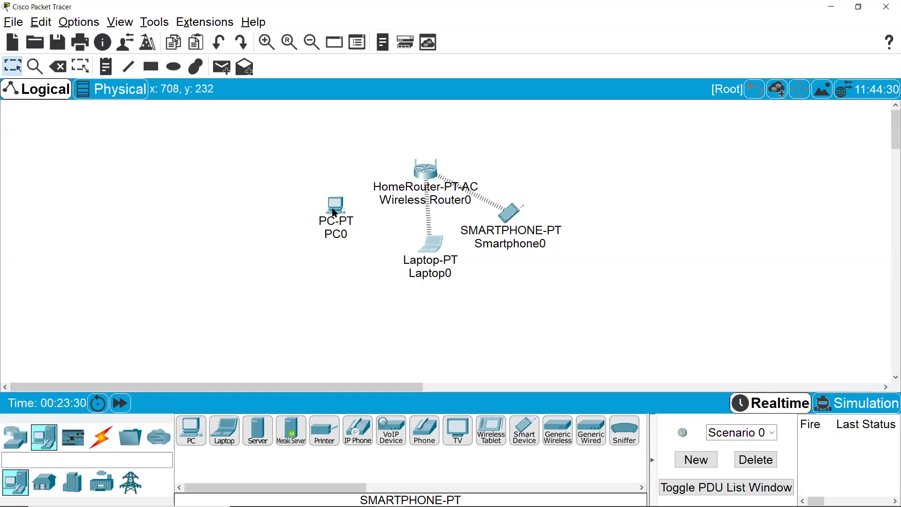
pyautogui.moveTo(335, 205); pyautogui.dragTo(345, 205)
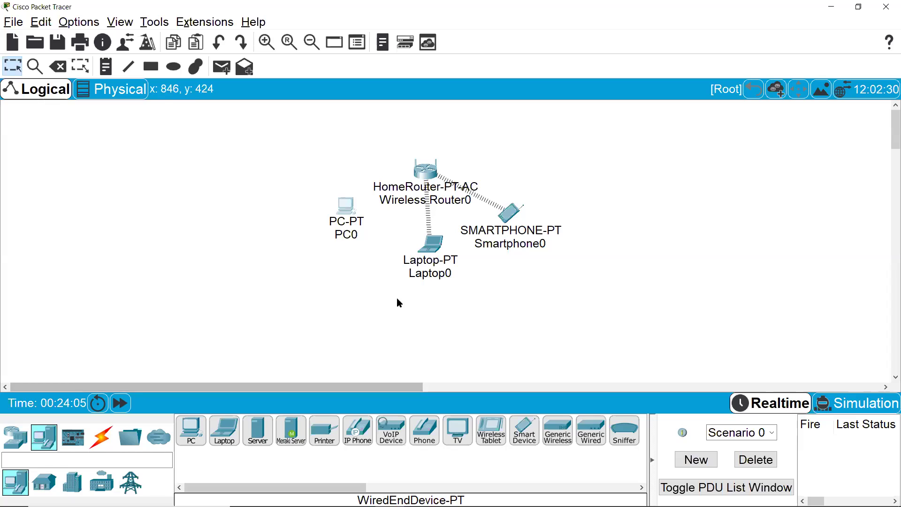
# - Connect PC0's FastEthernet0 port to the wireless router's GigabitEthernet 1 port with a Copper Straight-Through cable
pyautogui.click(100, 439)
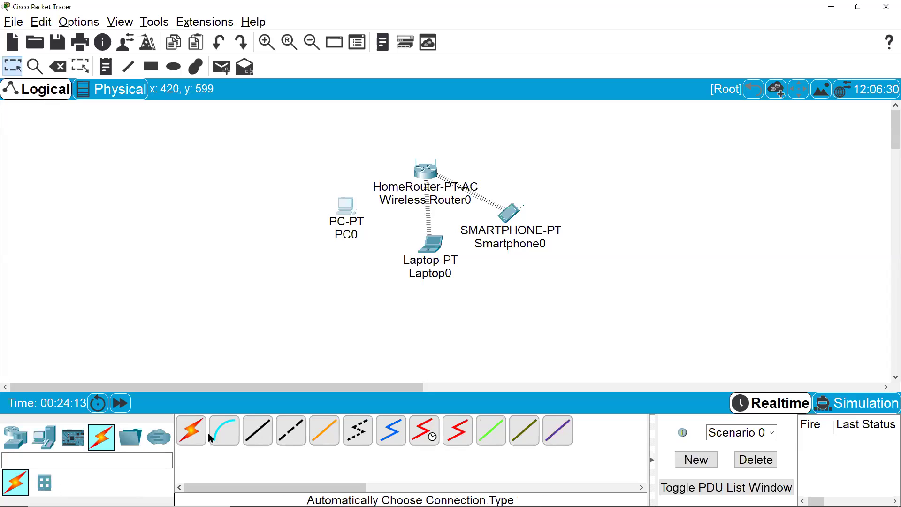
pyautogui.click(257, 436)
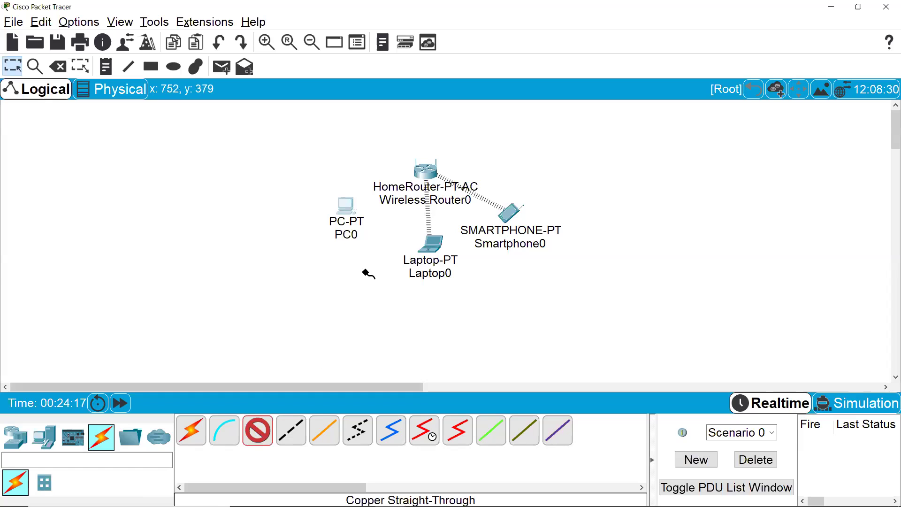
pyautogui.click(345, 206)
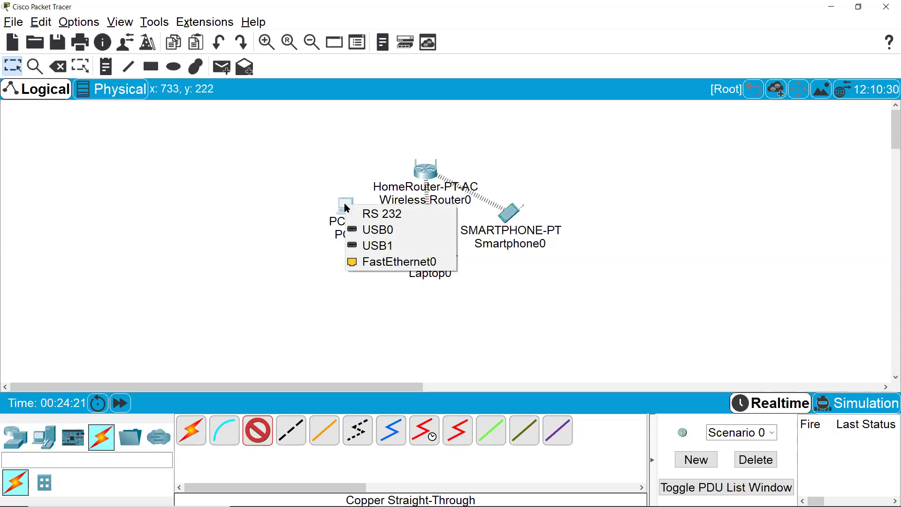
pyautogui.click(387, 262)
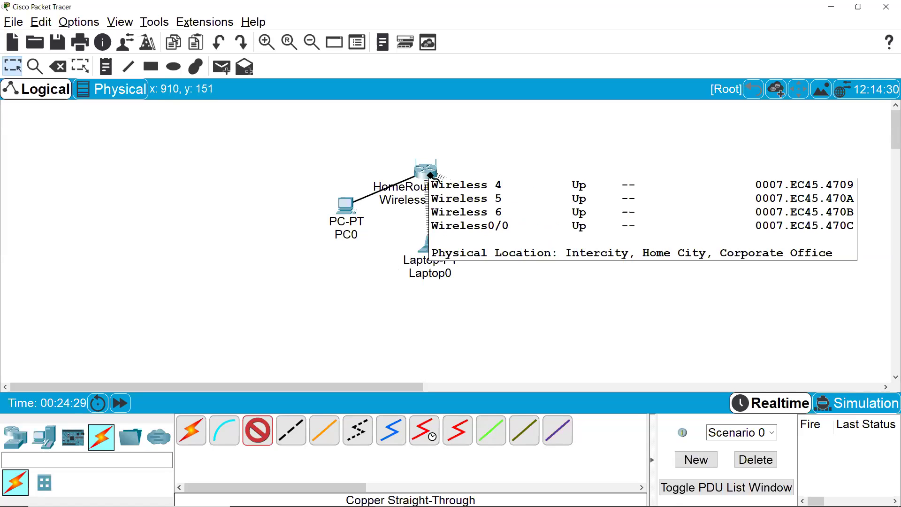
pyautogui.click(430, 176)
pyautogui.click(431, 175)
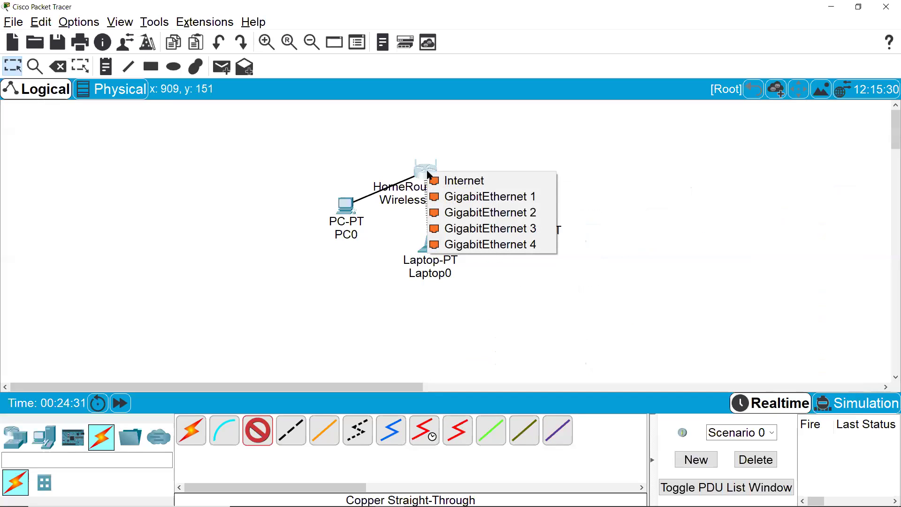
pyautogui.click(515, 201)
# - Reposition the cabled PC0 to the lower left of the wireless router and check the link's port labels
pyautogui.moveTo(347, 223); pyautogui.dragTo(343, 298)
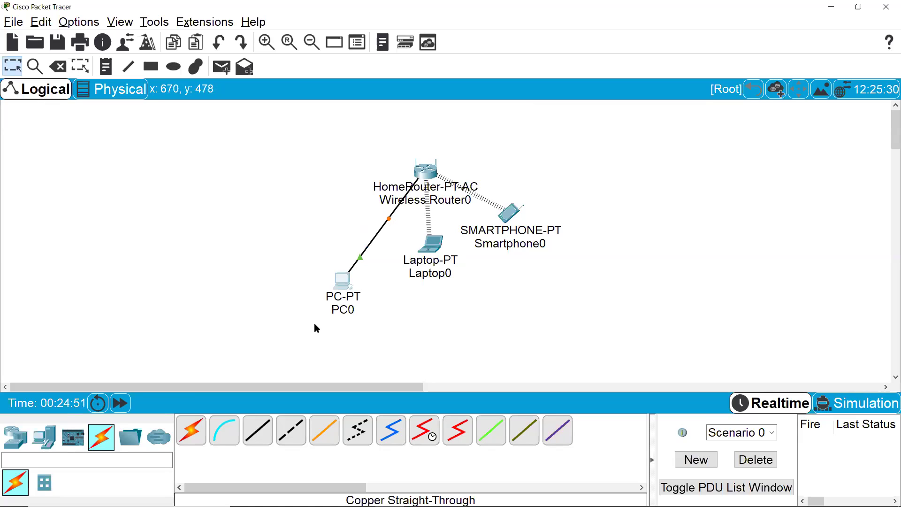
pyautogui.moveTo(345, 286); pyautogui.dragTo(303, 187)
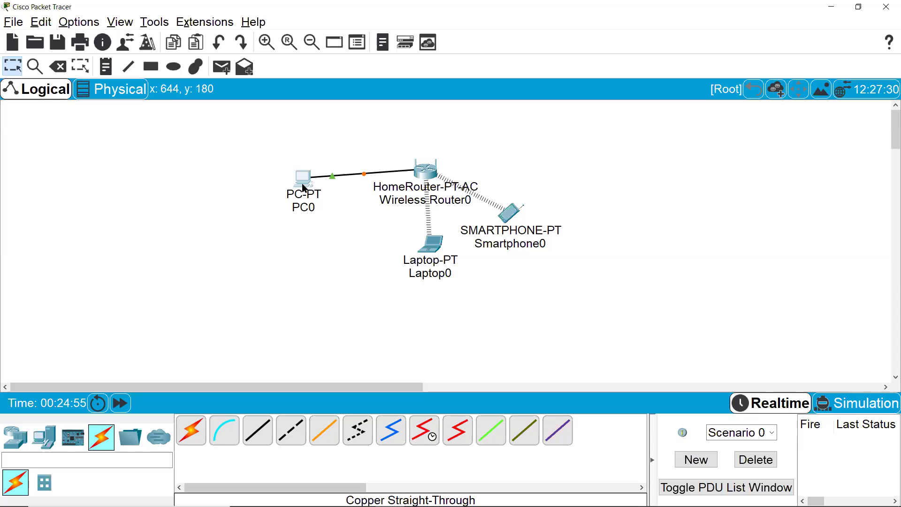
pyautogui.moveTo(365, 178)
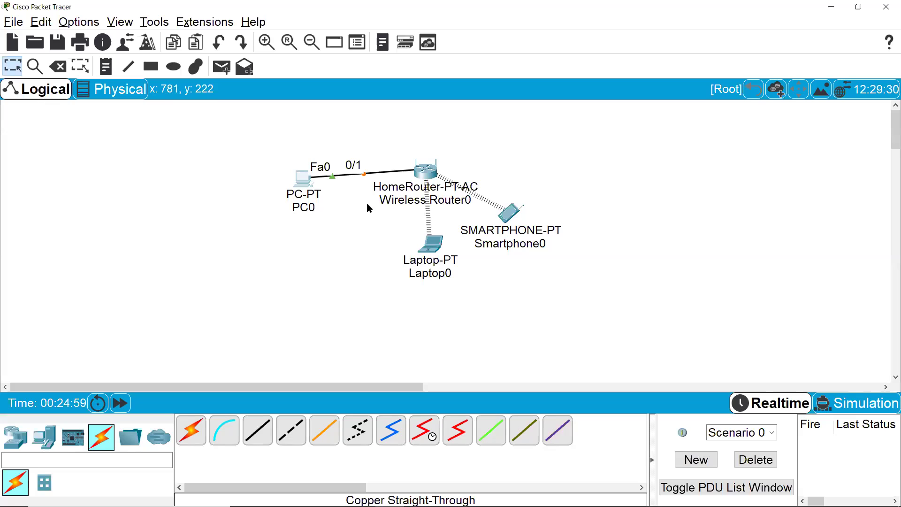
pyautogui.moveTo(302, 181); pyautogui.dragTo(336, 228)
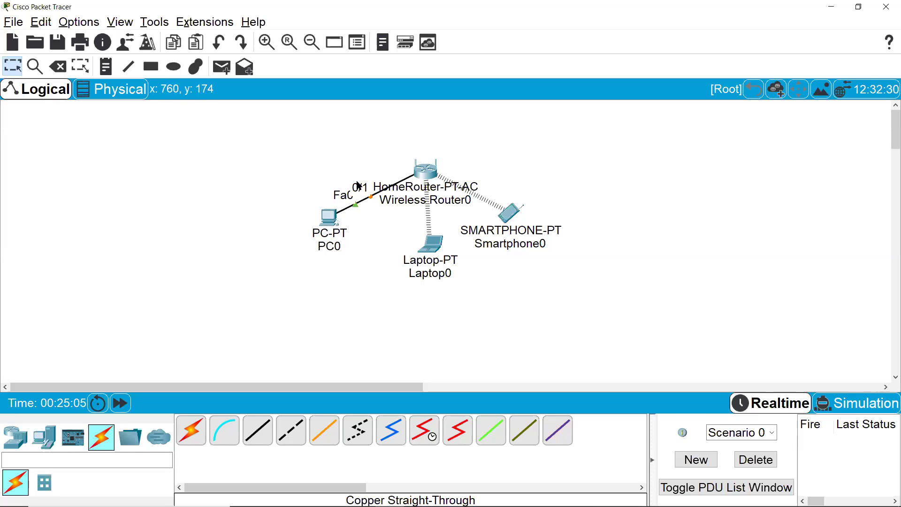
pyautogui.moveTo(356, 207); pyautogui.dragTo(331, 220)
# - Select the whole home network and move it to the upper-left corner of the workspace
pyautogui.click(374, 274)
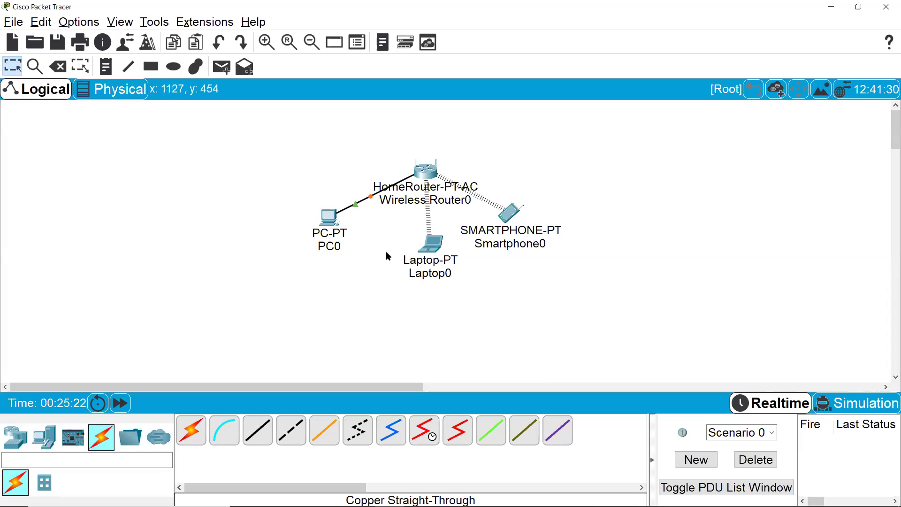
pyautogui.moveTo(609, 339); pyautogui.dragTo(248, 108)
pyautogui.moveTo(425, 170); pyautogui.dragTo(115, 113)
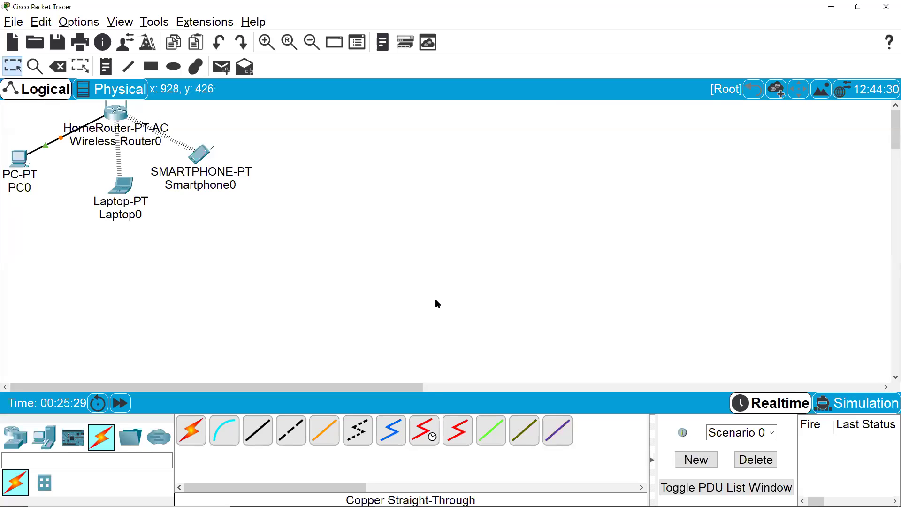
# - Place a 2901 router in the free area beside the home network and adjust its position upward
pyautogui.click(14, 437)
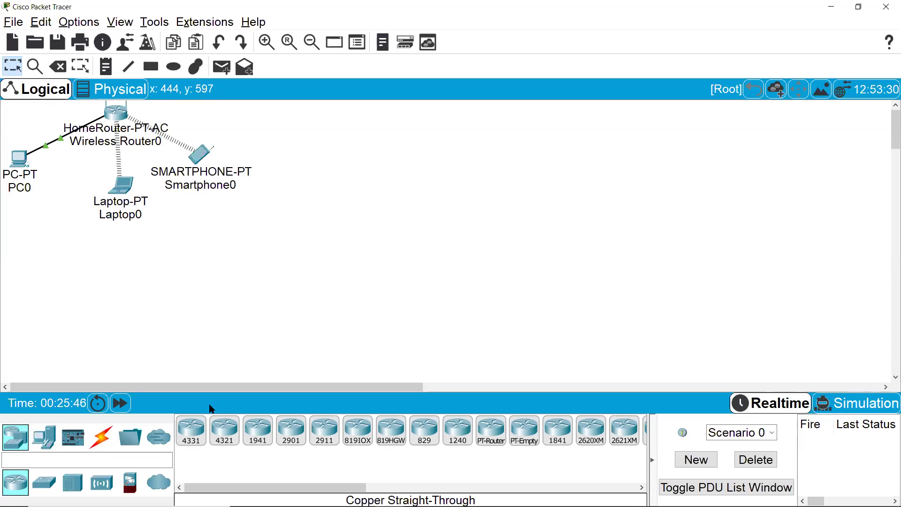
pyautogui.click(16, 438)
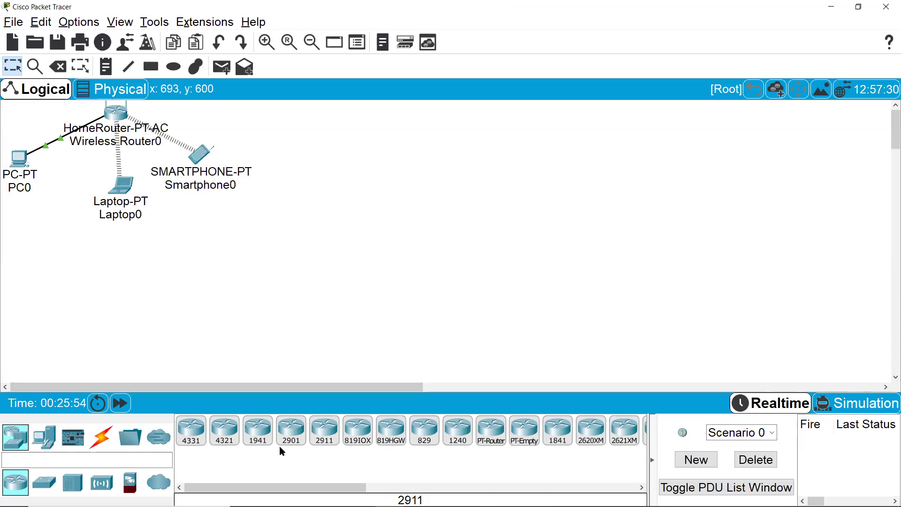
pyautogui.moveTo(296, 439); pyautogui.dragTo(382, 282)
pyautogui.click(435, 204)
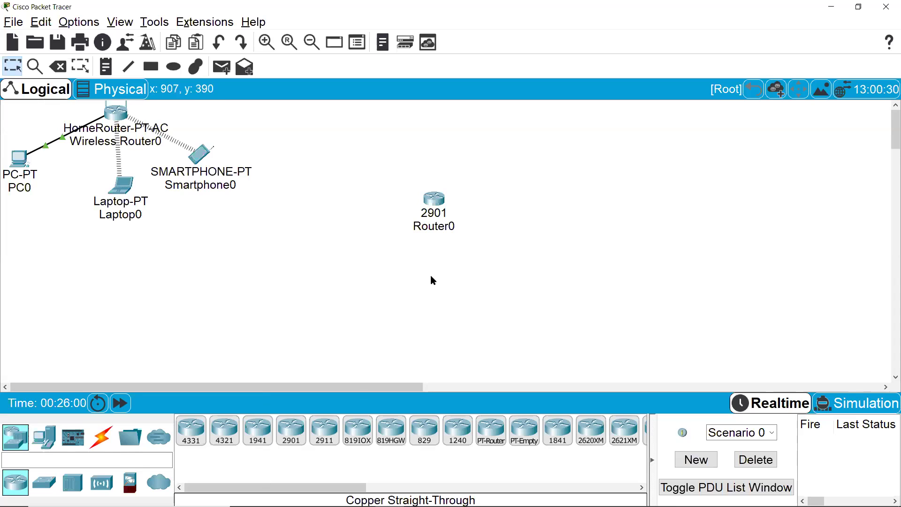
pyautogui.moveTo(434, 199); pyautogui.dragTo(428, 178)
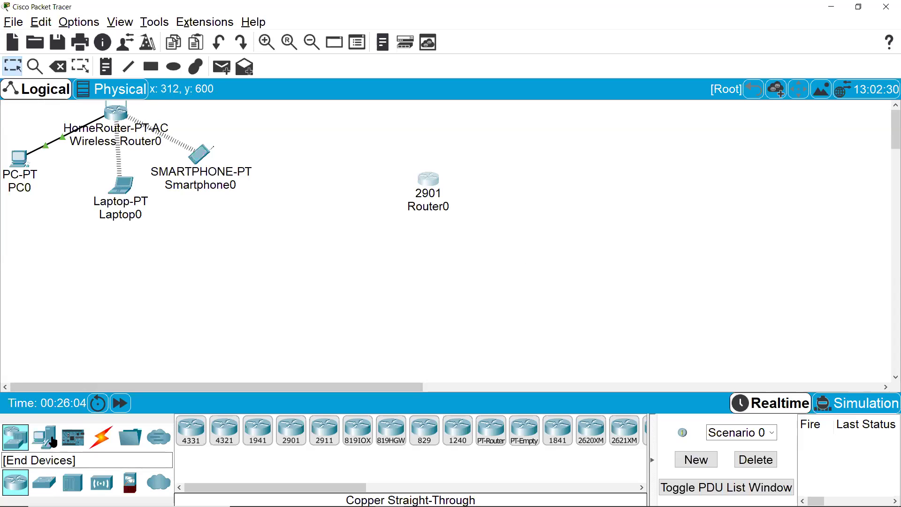
pyautogui.moveTo(421, 184); pyautogui.dragTo(427, 159)
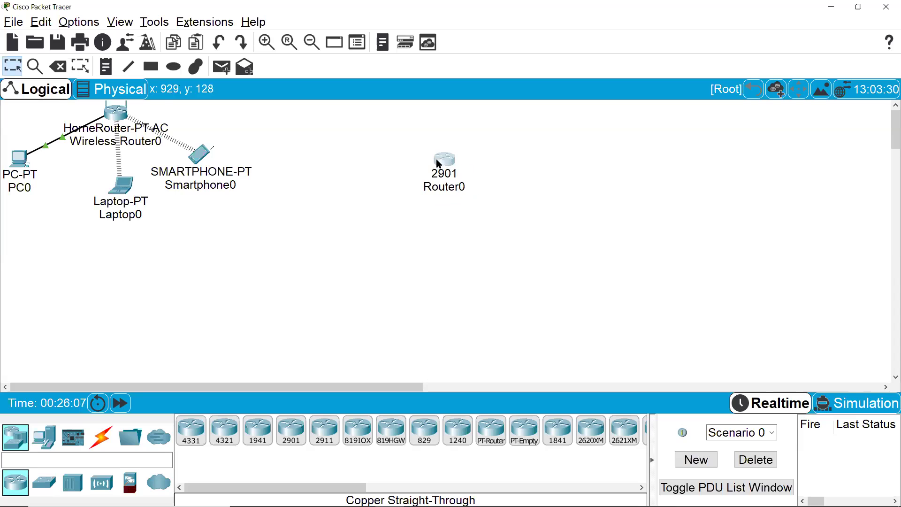
# - Place two 2960 switches below the 2901 router and align them side by side
pyautogui.click(46, 483)
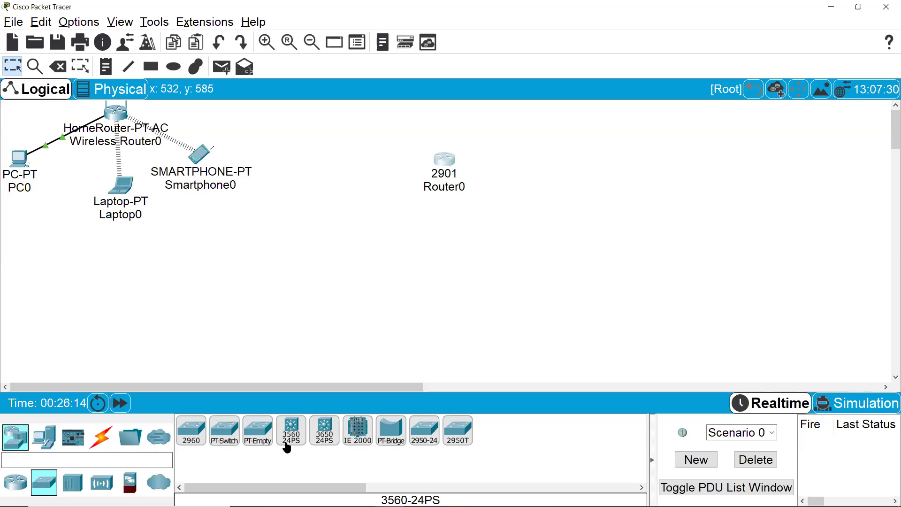
pyautogui.moveTo(197, 447); pyautogui.dragTo(505, 248)
pyautogui.moveTo(360, 256); pyautogui.dragTo(397, 237)
pyautogui.moveTo(510, 245)
pyautogui.mouseDown()
pyautogui.moveTo(499, 241)
pyautogui.moveTo(504, 236)
pyautogui.mouseUp()
pyautogui.click(582, 292)
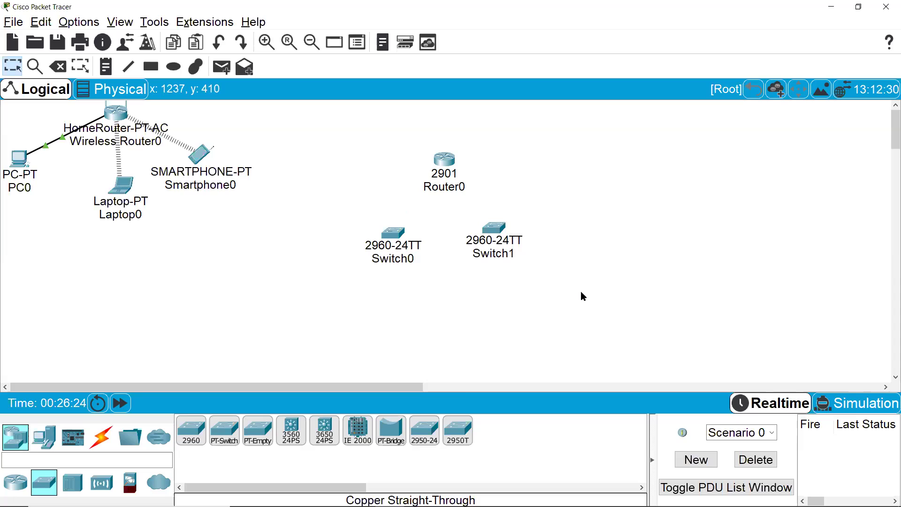
pyautogui.moveTo(400, 232); pyautogui.dragTo(406, 224)
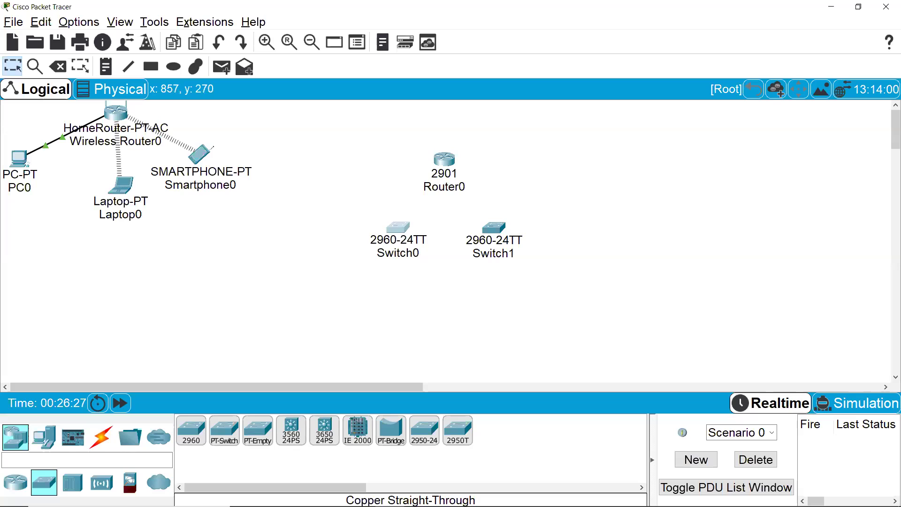
# - Place four PCs in the area below the two switches
pyautogui.click(47, 442)
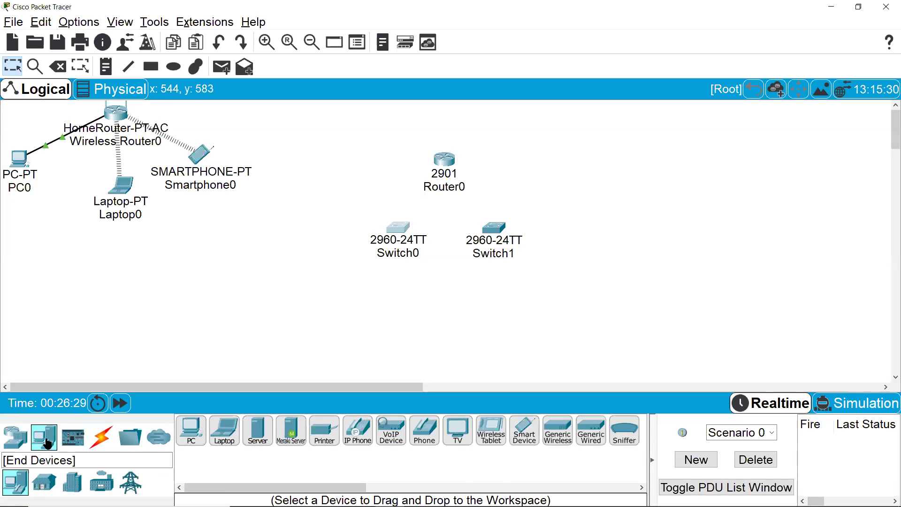
pyautogui.moveTo(191, 431); pyautogui.dragTo(246, 306)
pyautogui.click(317, 352)
pyautogui.moveTo(191, 431); pyautogui.dragTo(415, 306)
pyautogui.moveTo(190, 441); pyautogui.dragTo(536, 310)
pyautogui.moveTo(415, 306); pyautogui.dragTo(451, 312)
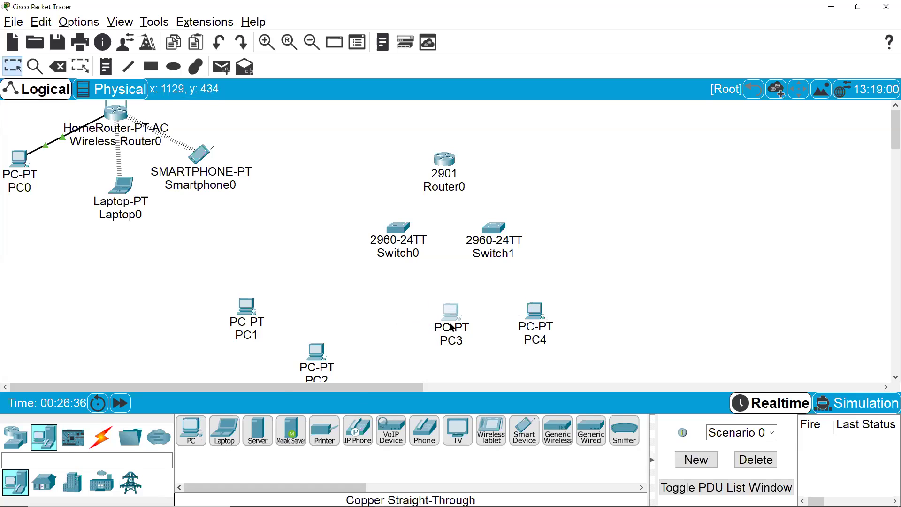
# - Arrange the four PCs in a row, with PC1 and PC2 under Switch0 and PC3 and PC4 under Switch1
pyautogui.moveTo(536, 310); pyautogui.dragTo(576, 306)
pyautogui.moveTo(451, 311); pyautogui.dragTo(490, 309)
pyautogui.moveTo(319, 376); pyautogui.dragTo(424, 328)
pyautogui.moveTo(257, 322); pyautogui.dragTo(356, 321)
pyautogui.moveTo(421, 318); pyautogui.dragTo(423, 318)
pyautogui.moveTo(352, 311)
pyautogui.mouseDown()
pyautogui.moveTo(372, 316)
pyautogui.moveTo(353, 317)
pyautogui.mouseUp()
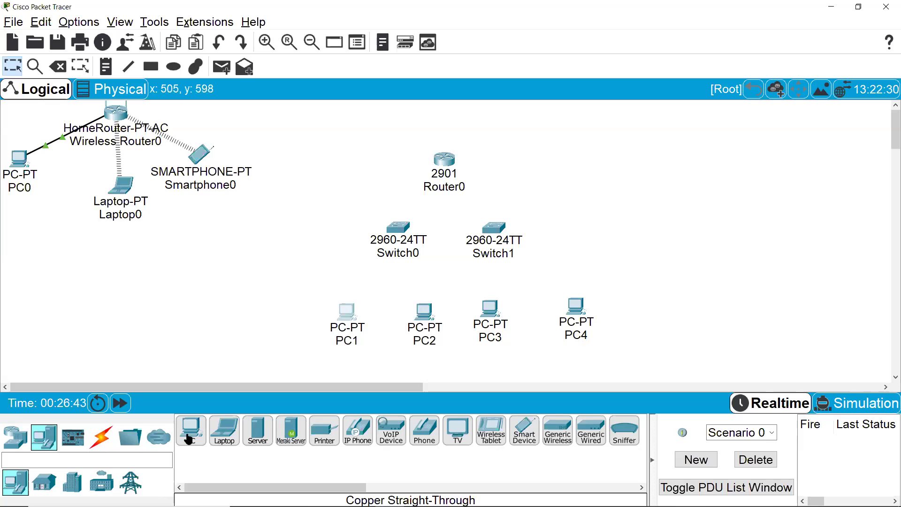
# - Connect PC1 to Switch0's FastEthernet0/1 port with a Copper Straight-Through cable
pyautogui.click(102, 439)
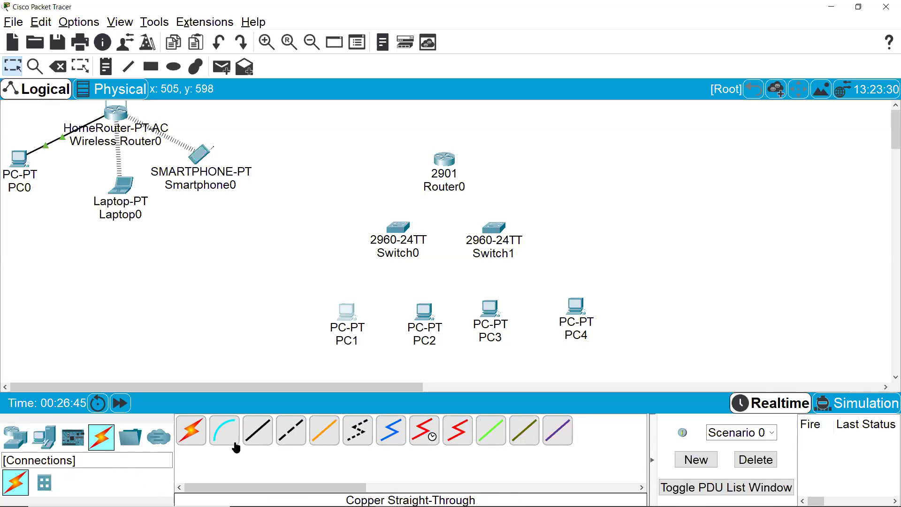
pyautogui.click(260, 438)
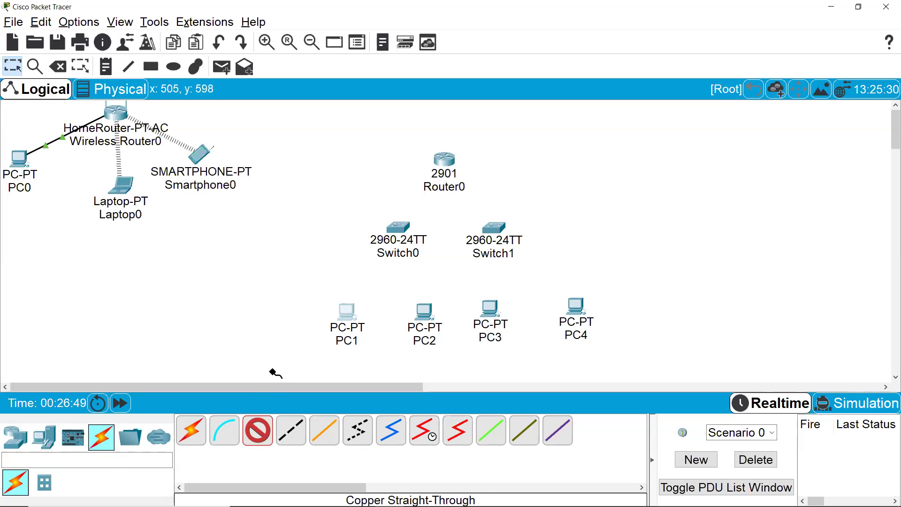
pyautogui.click(343, 315)
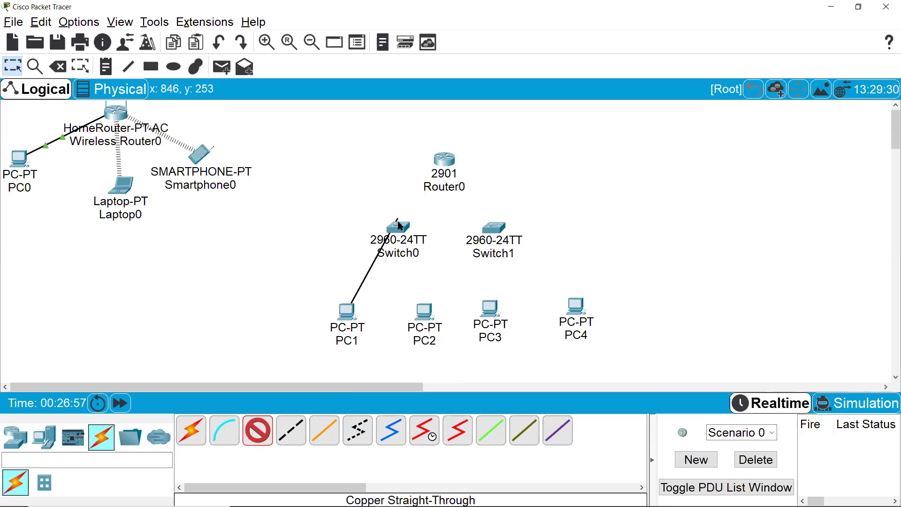
pyautogui.click(398, 227)
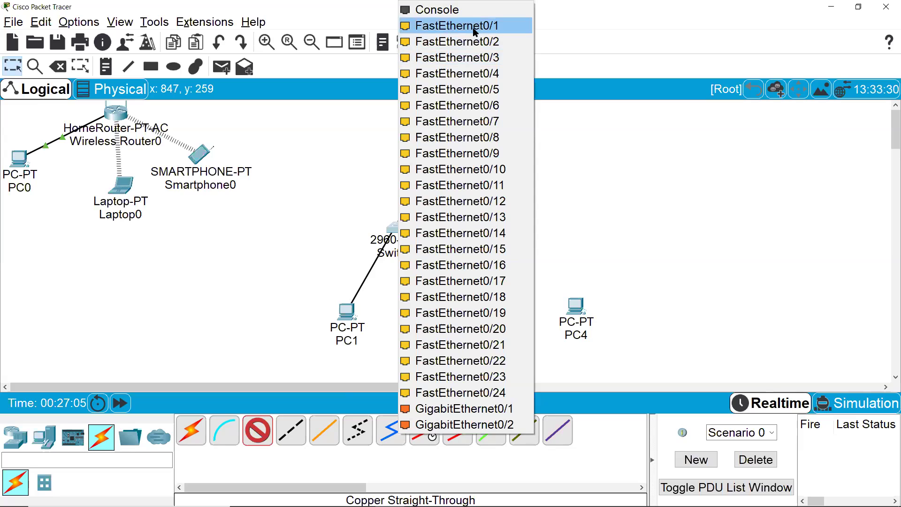
pyautogui.press('Return')
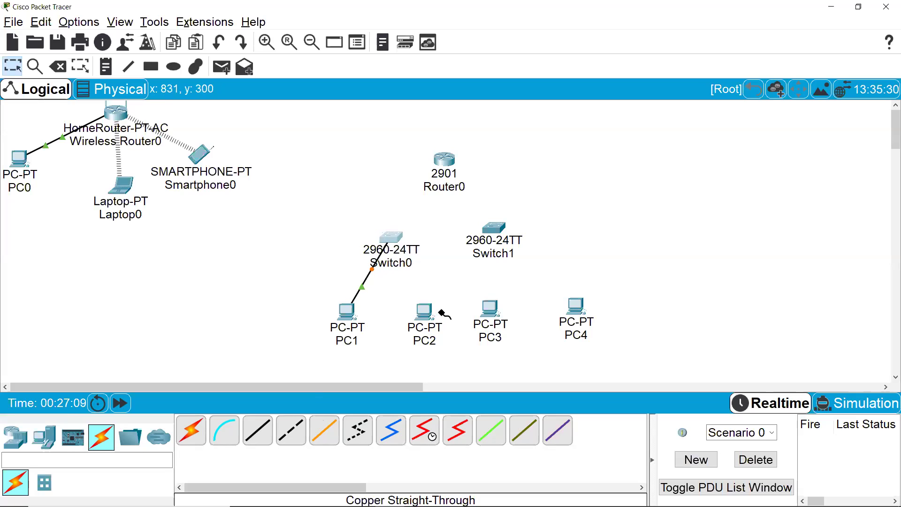
# - Connect PC2's FastEthernet0 port to Switch0's FastEthernet0/2 port with a Copper Straight-Through cable
pyautogui.click(424, 311)
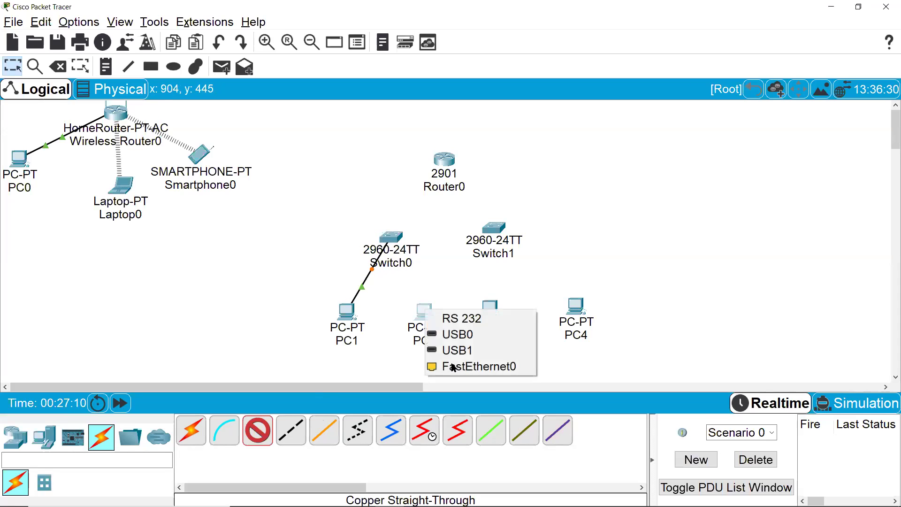
pyautogui.press('Return')
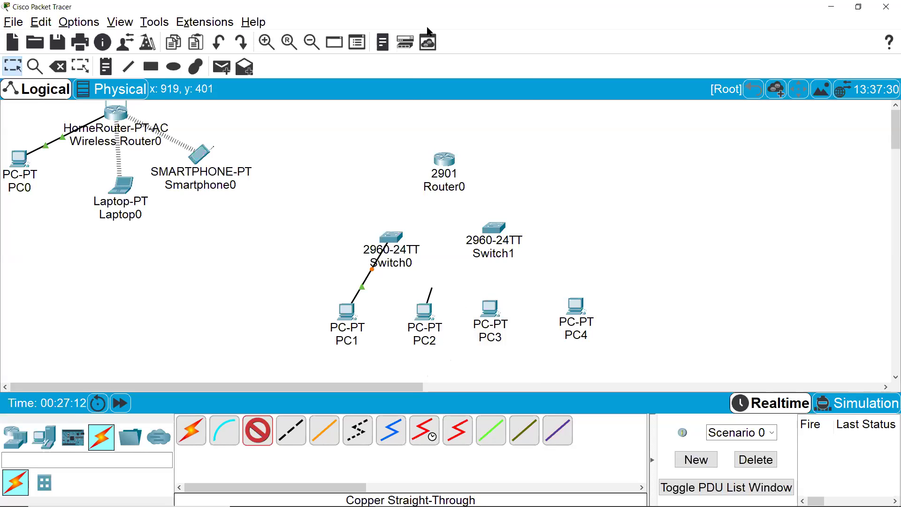
pyautogui.click(395, 241)
pyautogui.press('Up')
pyautogui.press('Up')
pyautogui.press('Up')
pyautogui.press('Up')
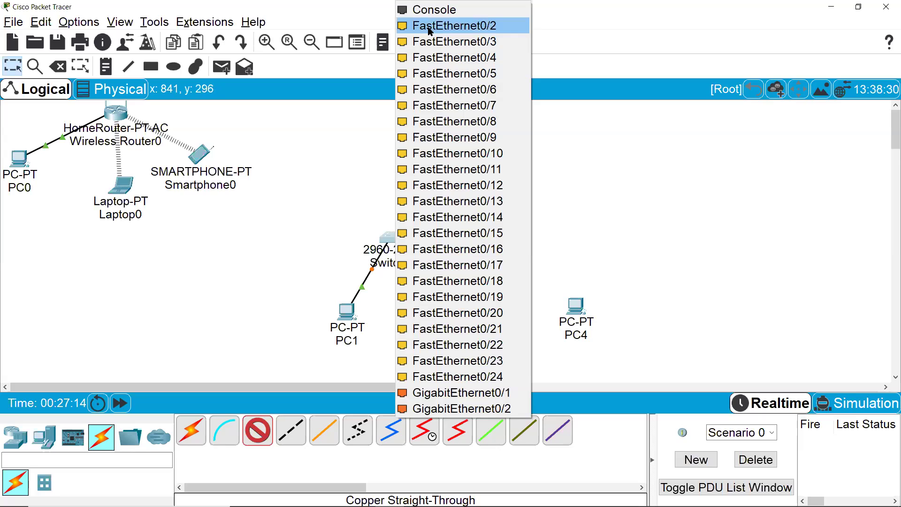
pyautogui.press('Return')
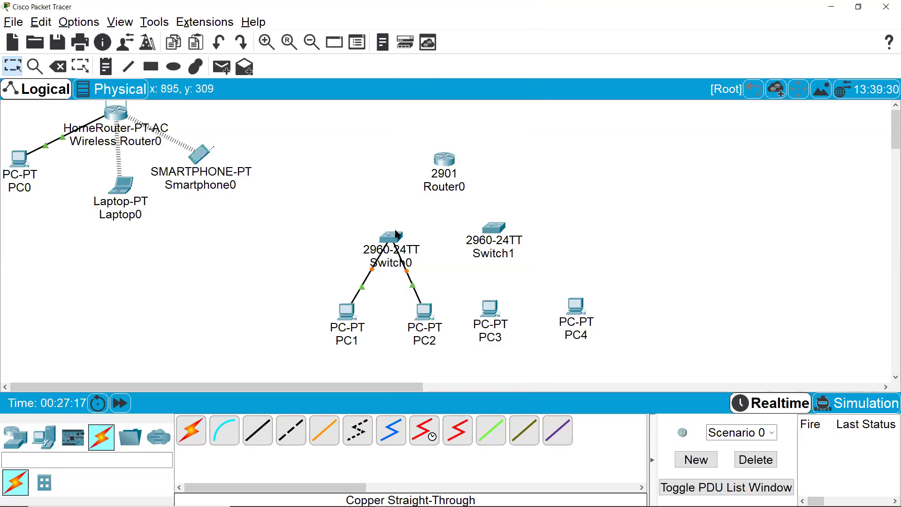
# - Reposition Switch0 between PC1 and PC2 and move both PCs lower beneath it
pyautogui.moveTo(395, 230); pyautogui.dragTo(386, 242)
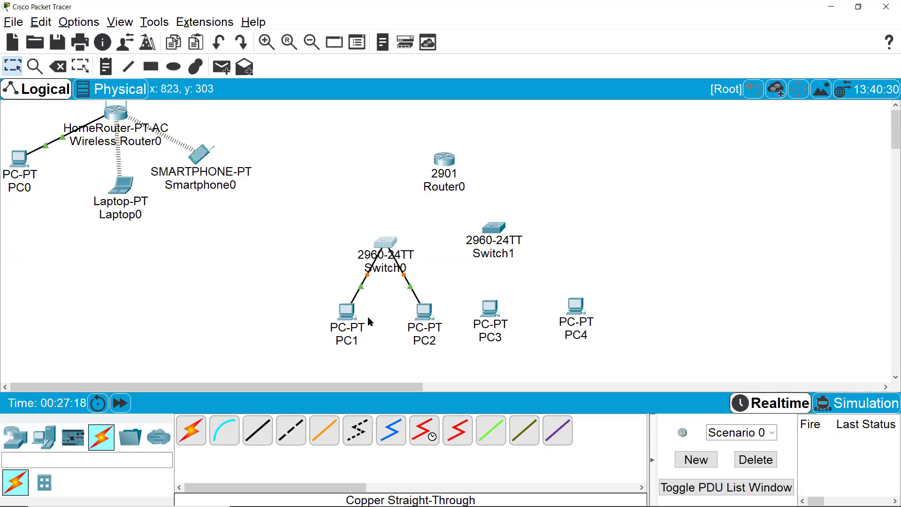
pyautogui.moveTo(421, 321); pyautogui.dragTo(421, 310)
pyautogui.moveTo(351, 312); pyautogui.dragTo(348, 305)
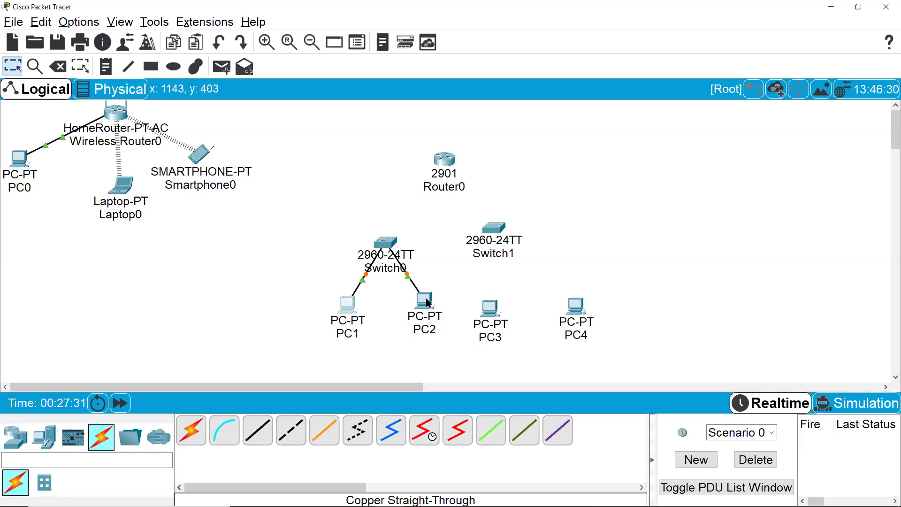
pyautogui.hotkey('ctrl', 'z')
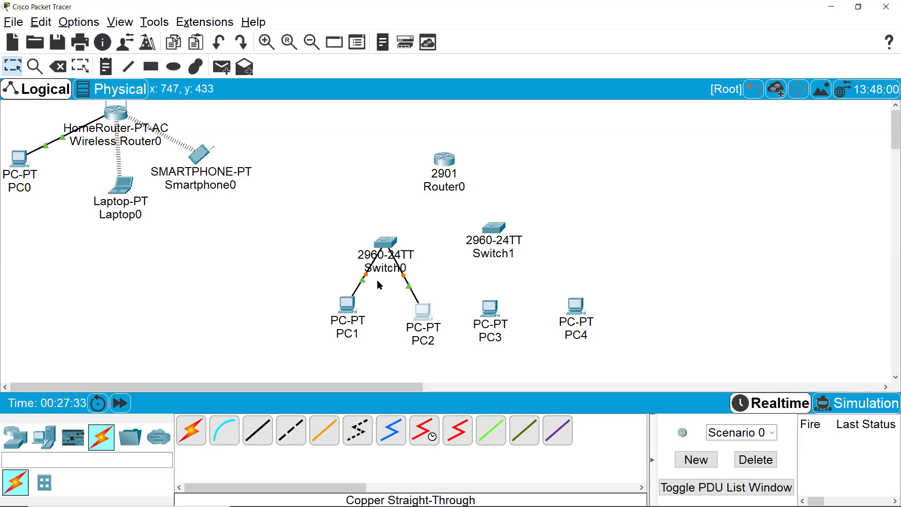
pyautogui.hotkey('ctrl', 'z')
pyautogui.hotkey('ctrl', 'z')
pyautogui.hotkey('ctrl', 'z')
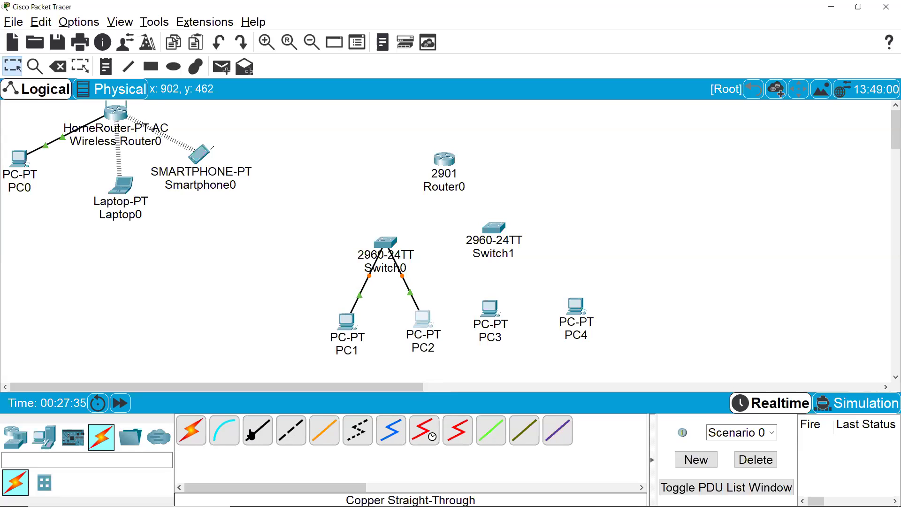
# - Connect PC3's FastEthernet0 port to Switch1 with a Copper Straight-Through cable
pyautogui.click(254, 432)
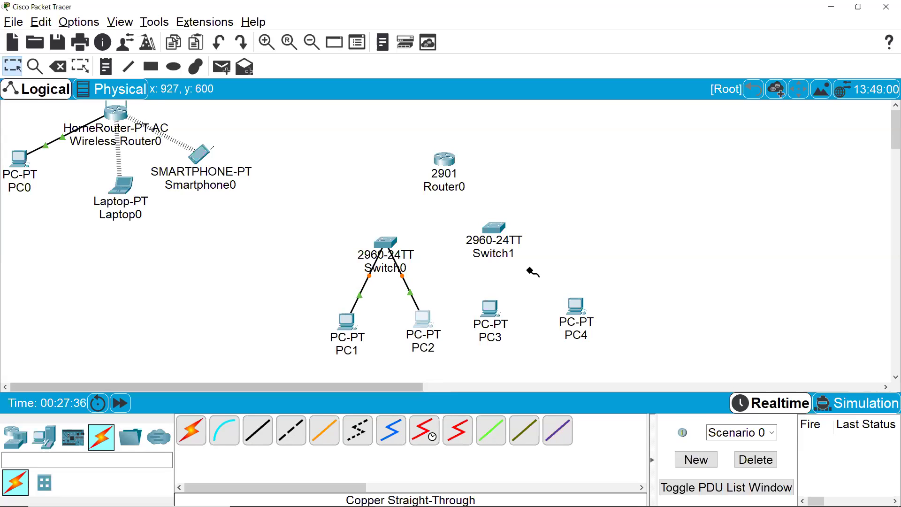
pyautogui.click(492, 307)
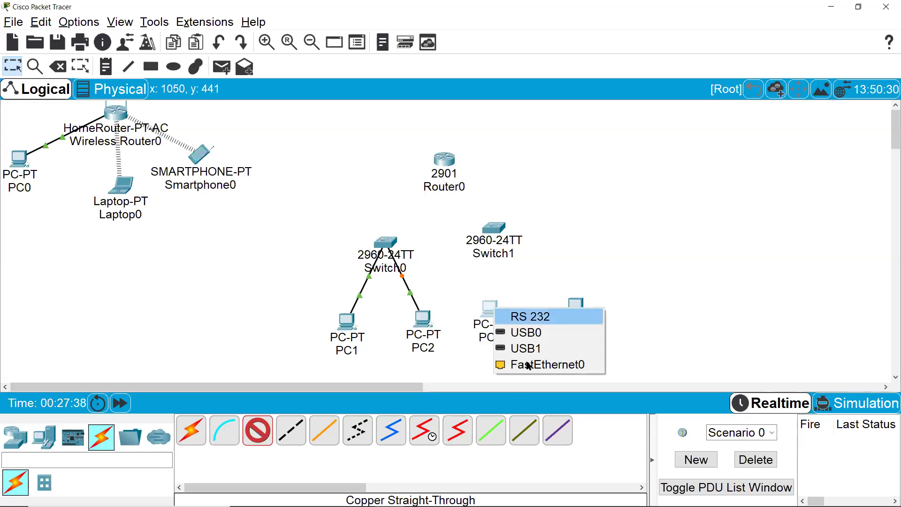
pyautogui.click(498, 227)
pyautogui.press('Up')
pyautogui.press('Return')
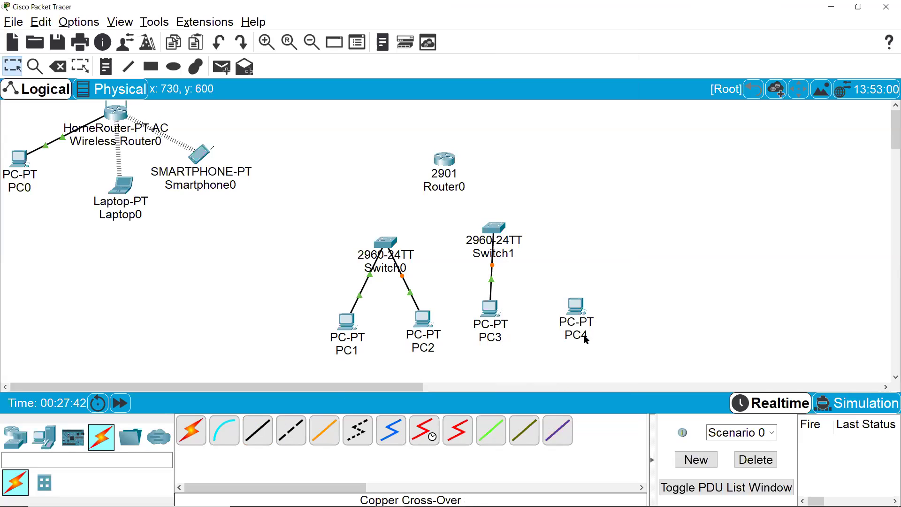
# - Connect PC4 to Switch1 with a Copper Straight-Through cable and center Switch1 above PC3 and PC4
pyautogui.click(576, 308)
pyautogui.press('Up')
pyautogui.press('Return')
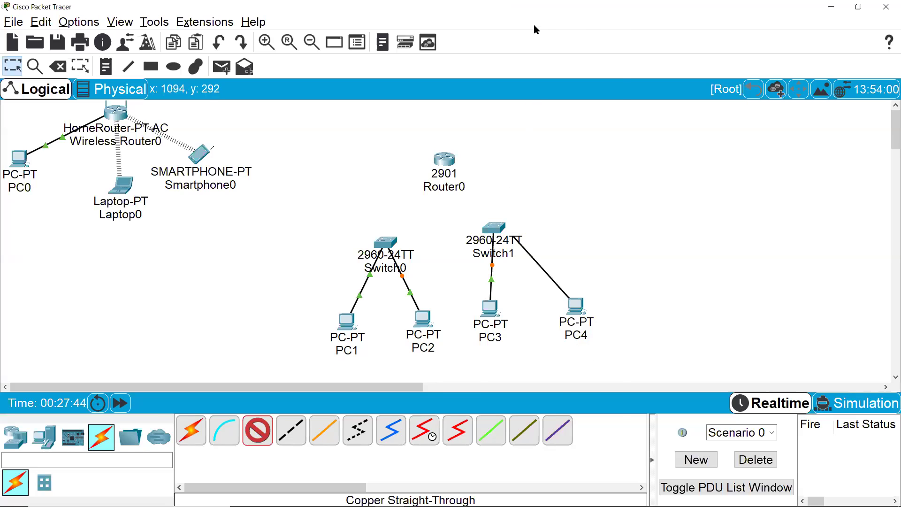
pyautogui.click(494, 228)
pyautogui.press('Up')
pyautogui.press('Up')
pyautogui.press('Up')
pyautogui.press('Up')
pyautogui.press('Up')
pyautogui.press('Up')
pyautogui.press('Up')
pyautogui.press('Up')
pyautogui.press('Up')
pyautogui.press('Up')
pyautogui.press('Up')
pyautogui.press('Return')
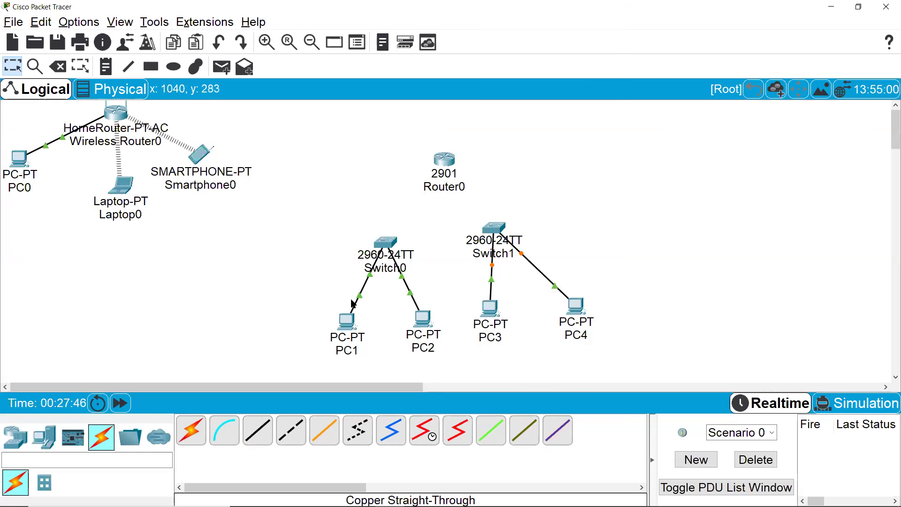
pyautogui.moveTo(537, 245); pyautogui.dragTo(532, 235)
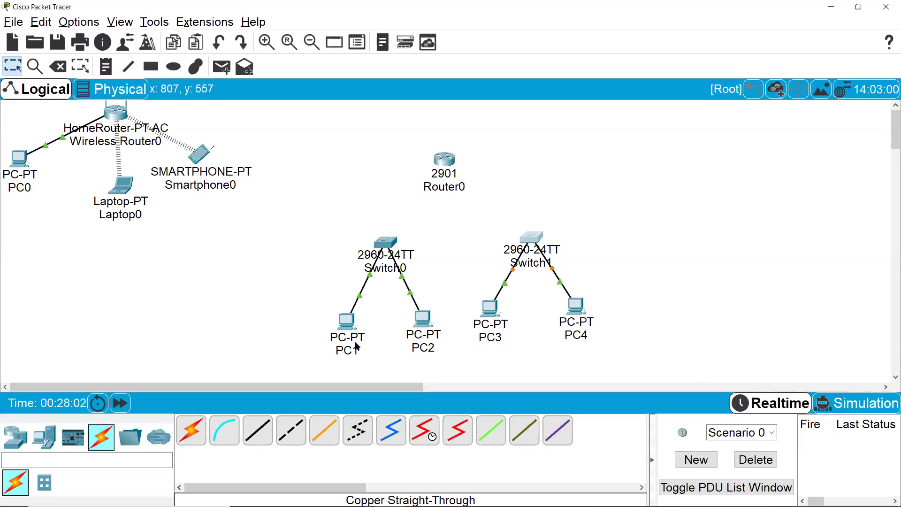
# - Open the Command Prompt on PC1 and move its window aside so the topology is uncovered
pyautogui.moveTo(420, 321)
pyautogui.click(352, 322)
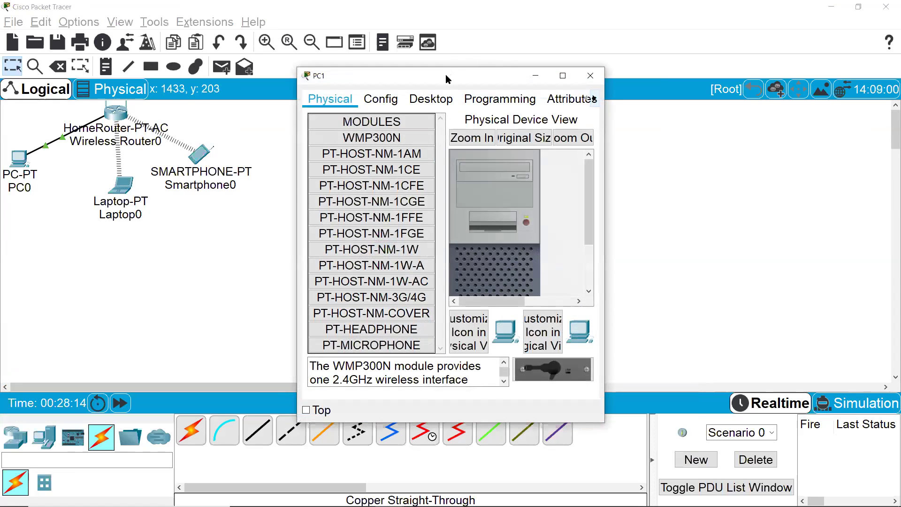
pyautogui.moveTo(442, 75); pyautogui.dragTo(271, 101)
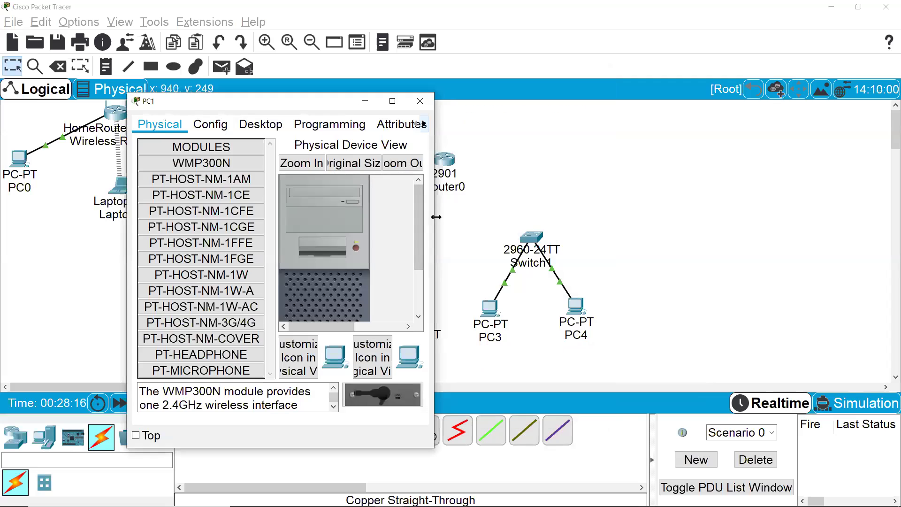
pyautogui.click(271, 133)
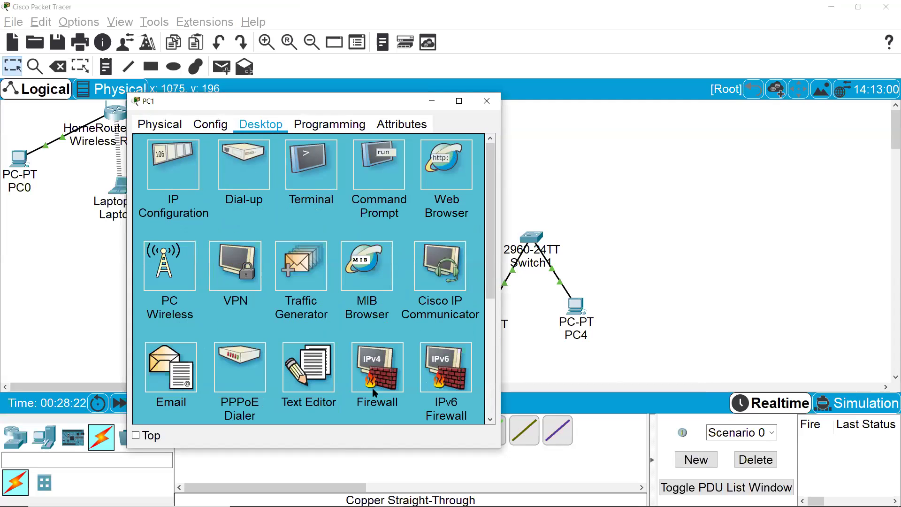
pyautogui.click(378, 162)
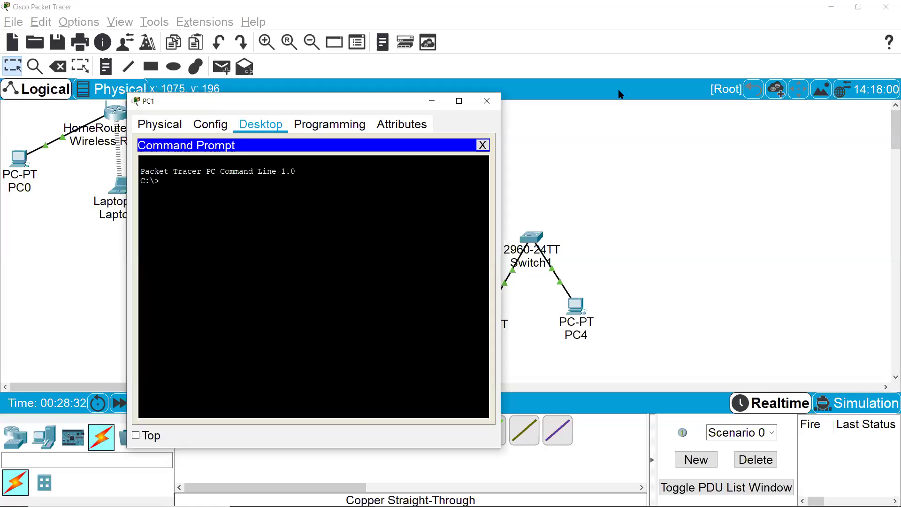
pyautogui.moveTo(310, 101); pyautogui.dragTo(714, 82)
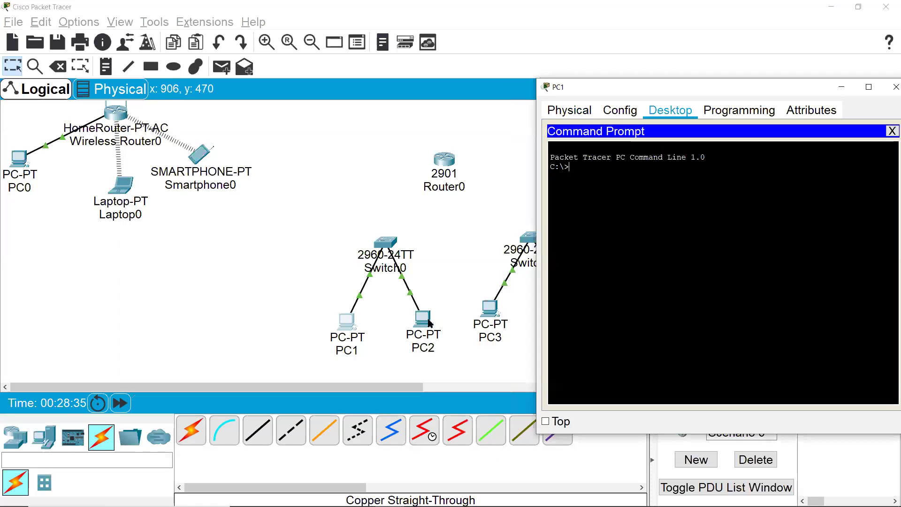
# - Open PC2's IP Configuration, place its window beside the topology, and bring PC1's window back to the front
pyautogui.click(425, 323)
pyautogui.click(487, 99)
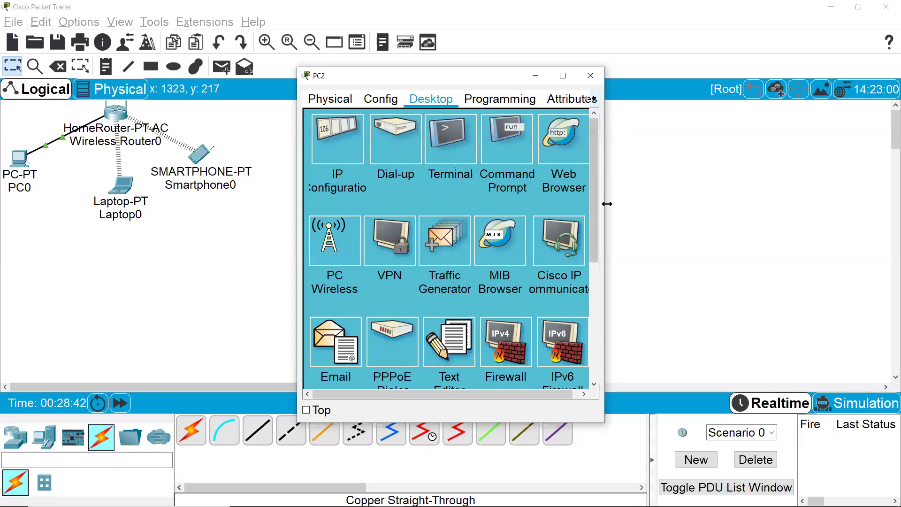
pyautogui.moveTo(605, 89); pyautogui.dragTo(716, 90)
pyautogui.click(341, 104)
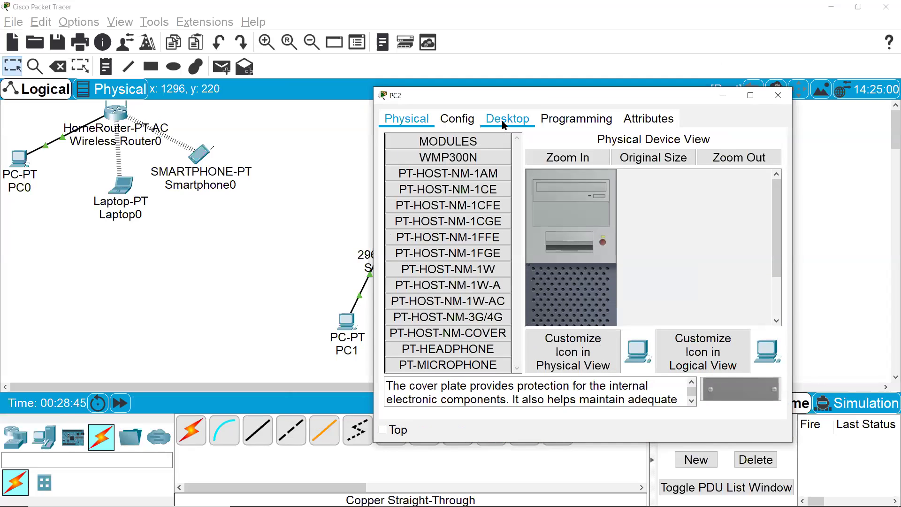
pyautogui.click(503, 123)
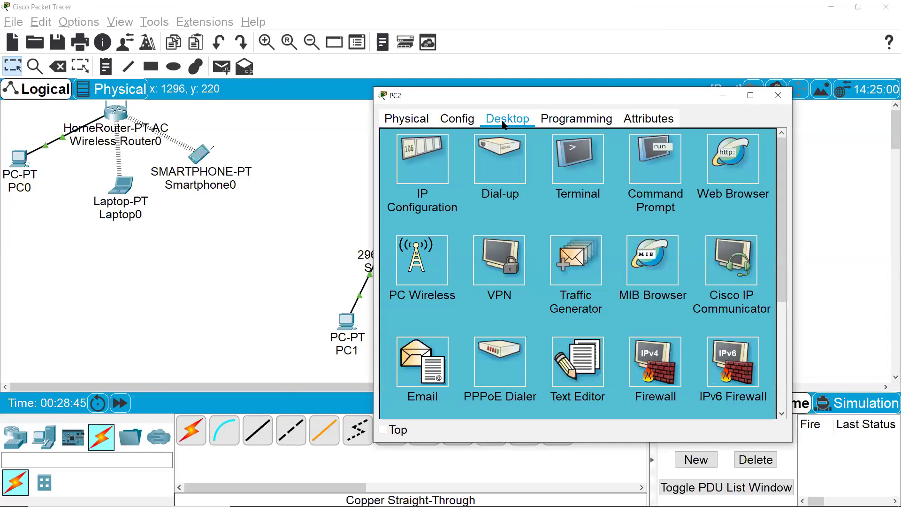
pyautogui.click(429, 150)
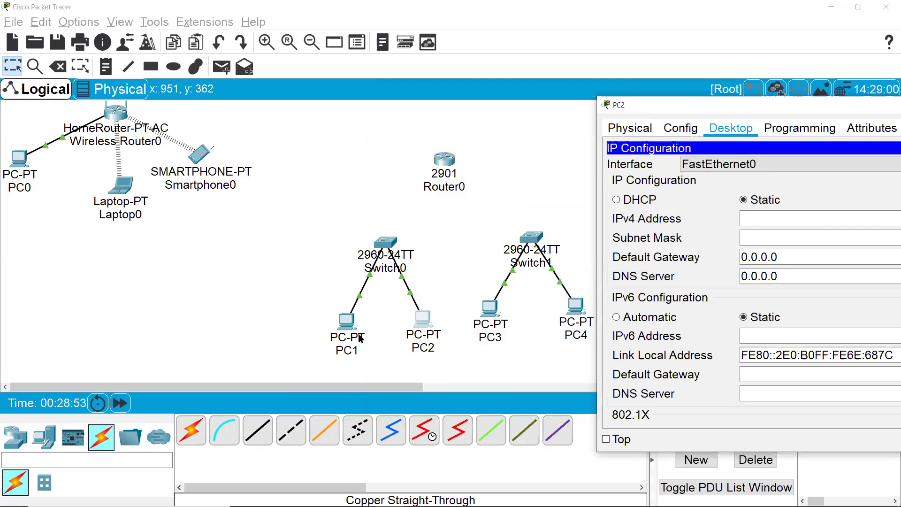
pyautogui.click(346, 323)
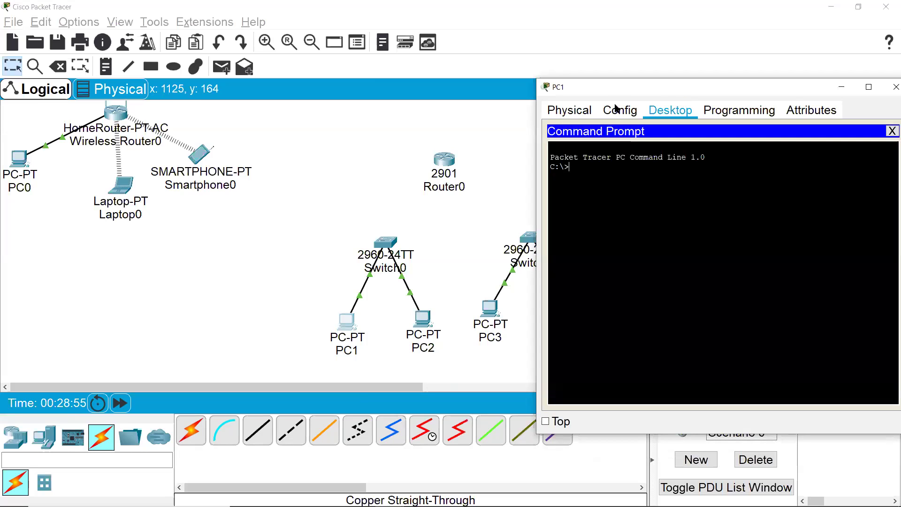
# - Open PC1's IP Configuration and assign the static IPv4 address 192.168.0.100 with subnet mask 255.255.255.0
pyautogui.moveTo(620, 87); pyautogui.dragTo(184, 155)
pyautogui.click(456, 200)
pyautogui.click(156, 218)
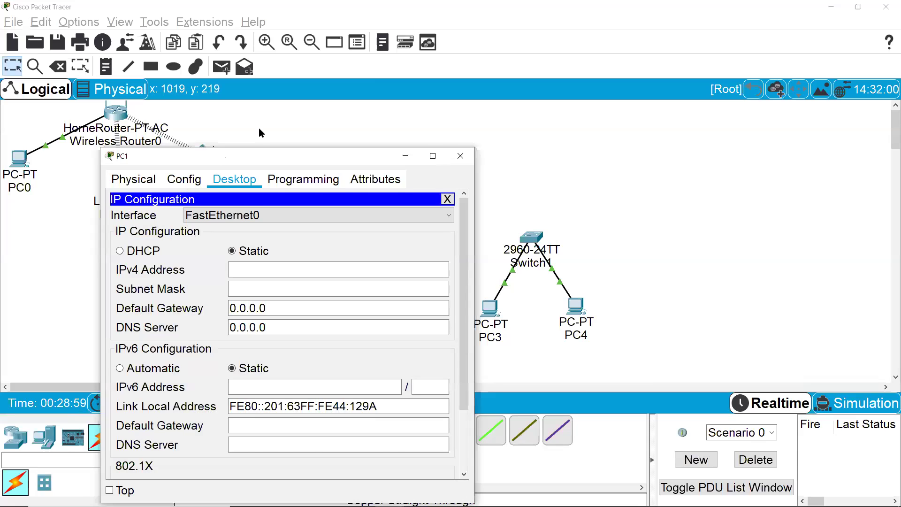
pyautogui.moveTo(188, 156); pyautogui.dragTo(205, 71)
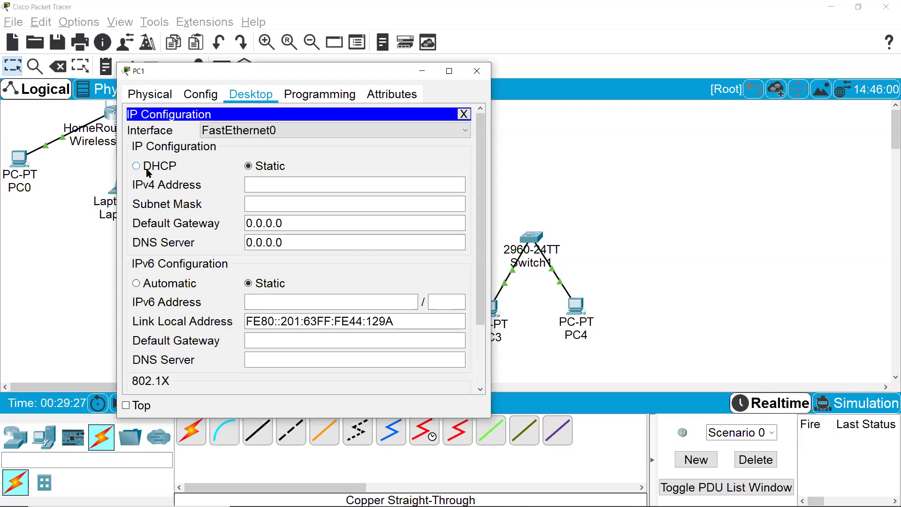
pyautogui.click(303, 183)
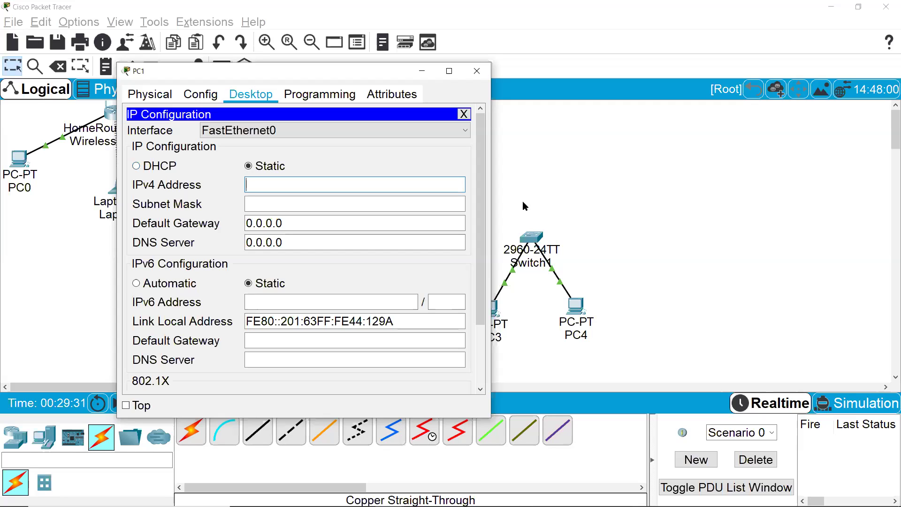
pyautogui.write('192.168.0')
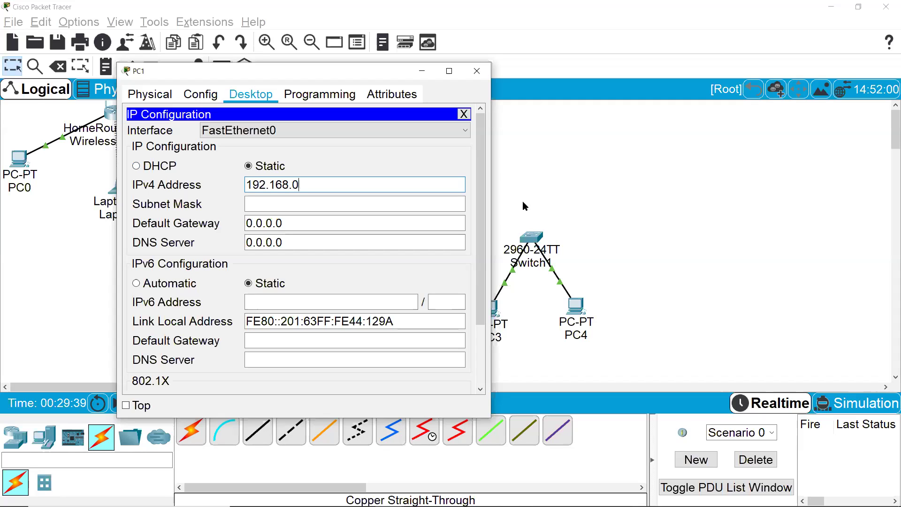
pyautogui.write('.100')
pyautogui.click(360, 203)
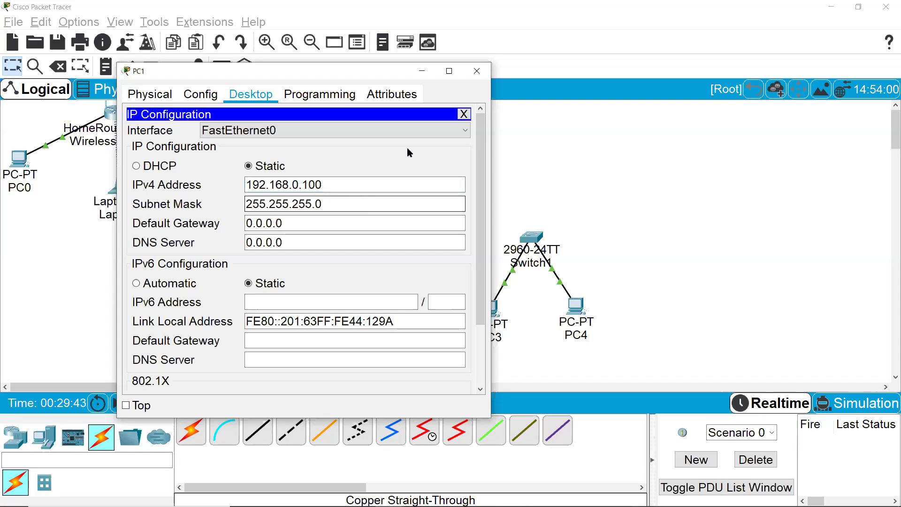
pyautogui.doubleClick(256, 203)
pyautogui.doubleClick(267, 203)
pyautogui.click(259, 203)
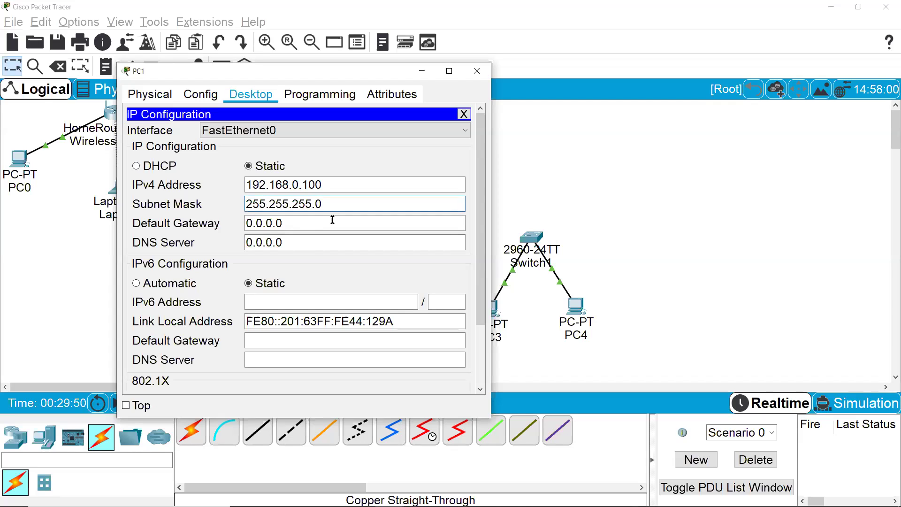
pyautogui.click(339, 206)
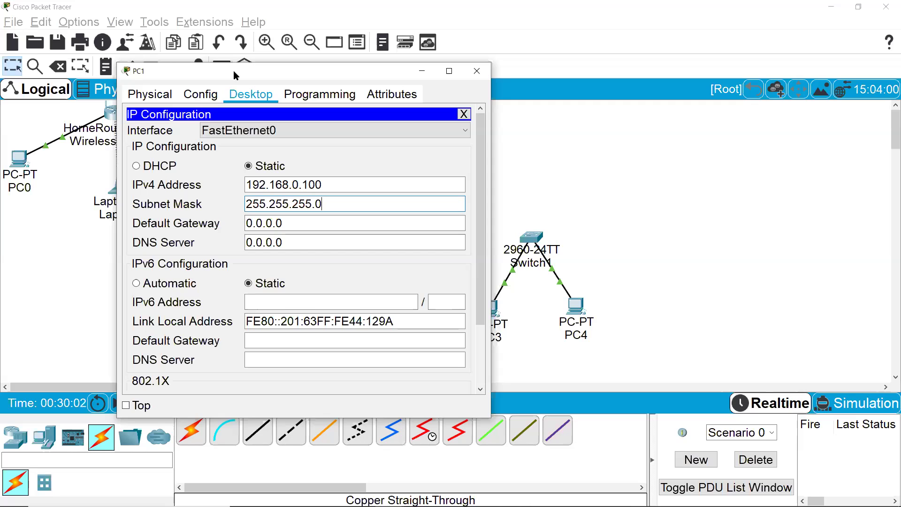
# - Move PC1's window off the topology and shift Switch0 slightly upward above PC1 and PC2
pyautogui.moveTo(233, 70); pyautogui.dragTo(645, 58)
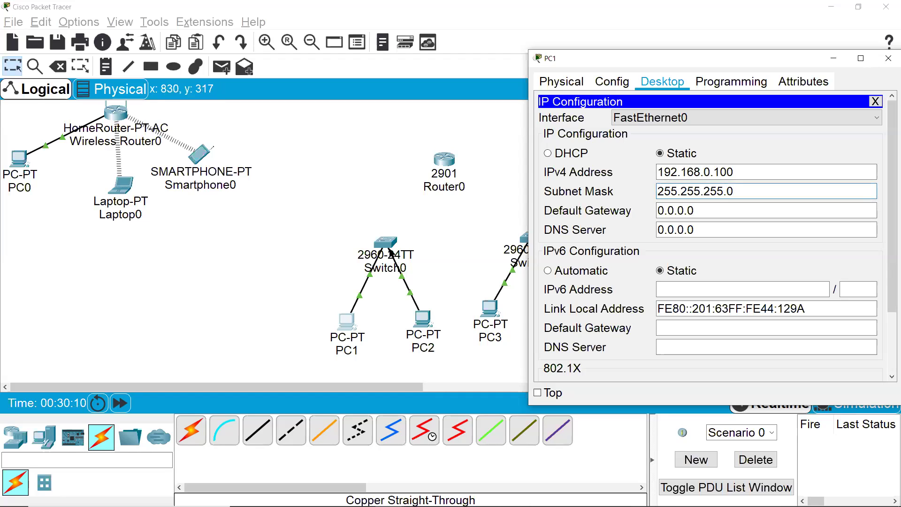
pyautogui.click(389, 228)
pyautogui.moveTo(384, 241); pyautogui.dragTo(384, 228)
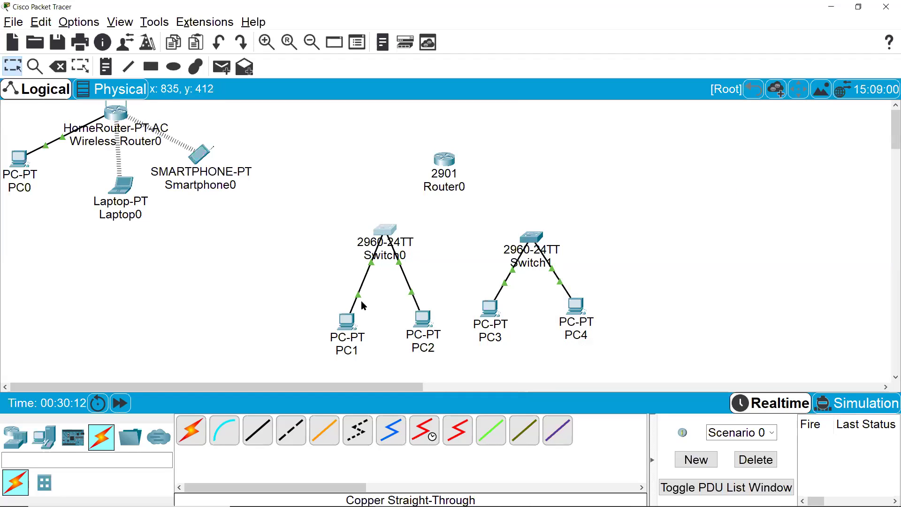
# - Assign PC2 the static IPv4 address 192.168.0.101 with subnet mask 255.255.255.0 and close its window
pyautogui.click(421, 319)
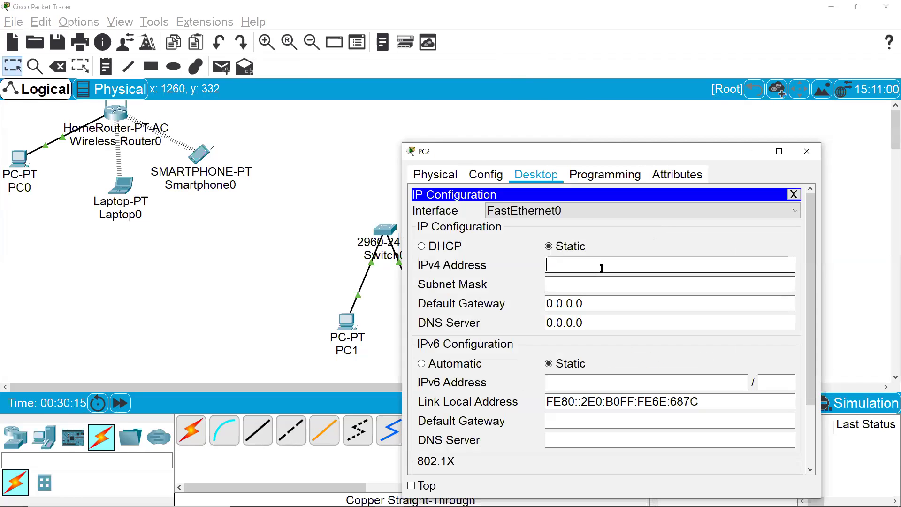
pyautogui.click(602, 266)
pyautogui.write('192.168.0')
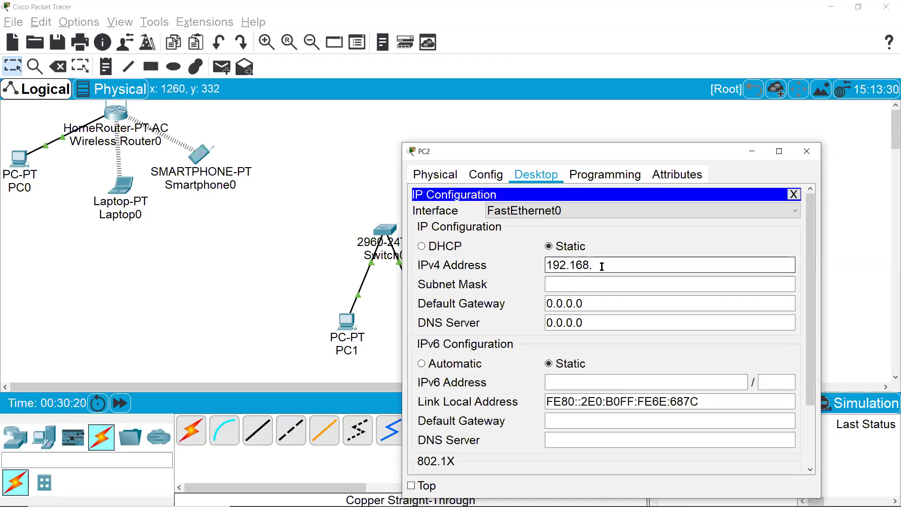
pyautogui.write('.101')
pyautogui.click(657, 284)
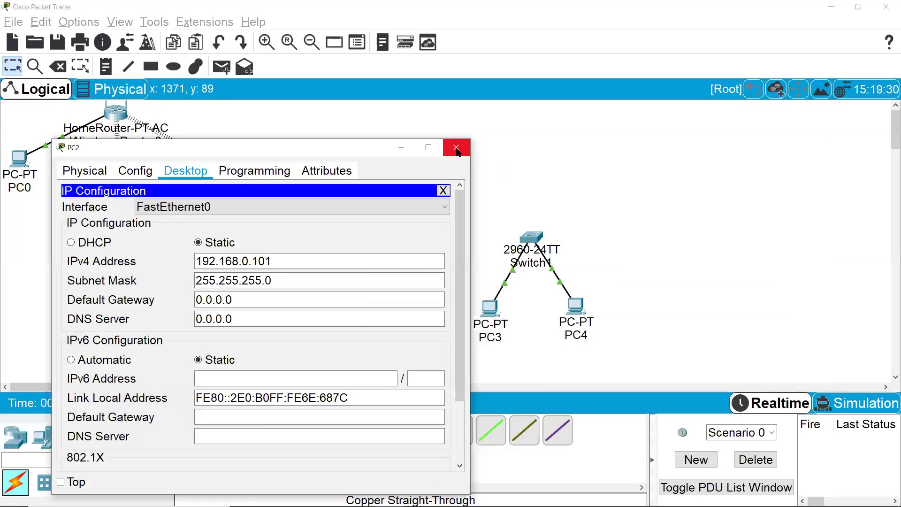
pyautogui.click(456, 149)
# - Open PC1's Command Prompt in place of its IP Configuration and ping PC2 at 192.168.0.101
pyautogui.click(347, 321)
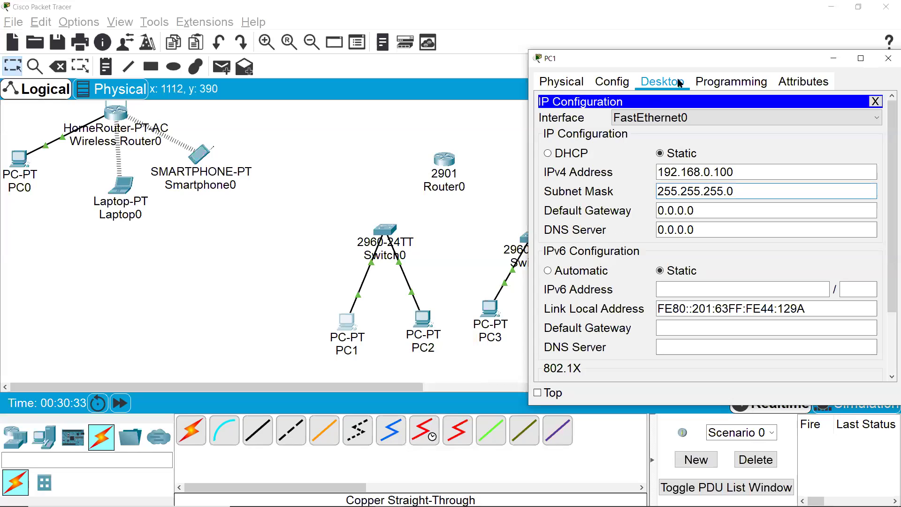
pyautogui.click(875, 101)
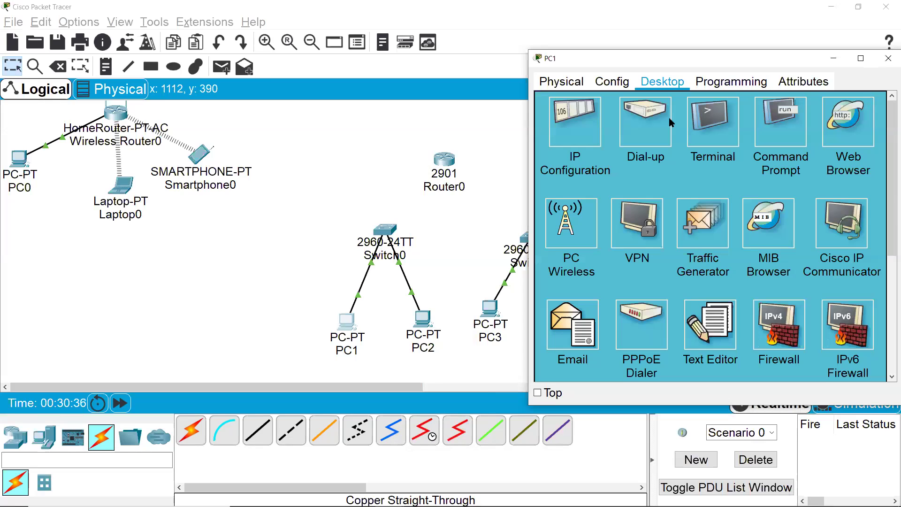
pyautogui.click(564, 142)
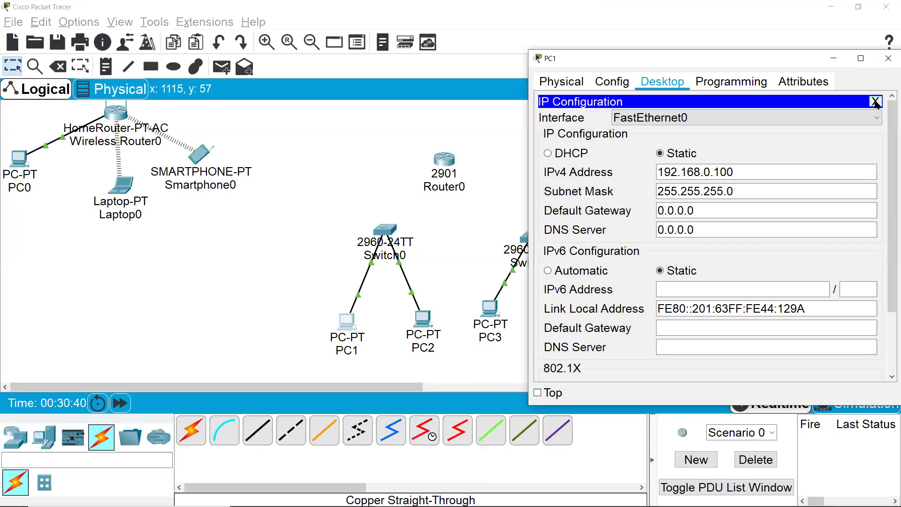
pyautogui.click(875, 101)
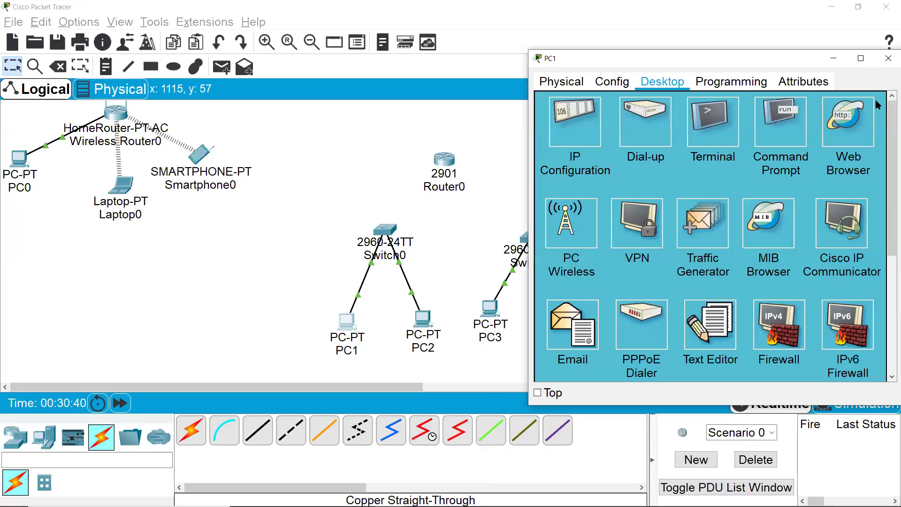
pyautogui.click(781, 121)
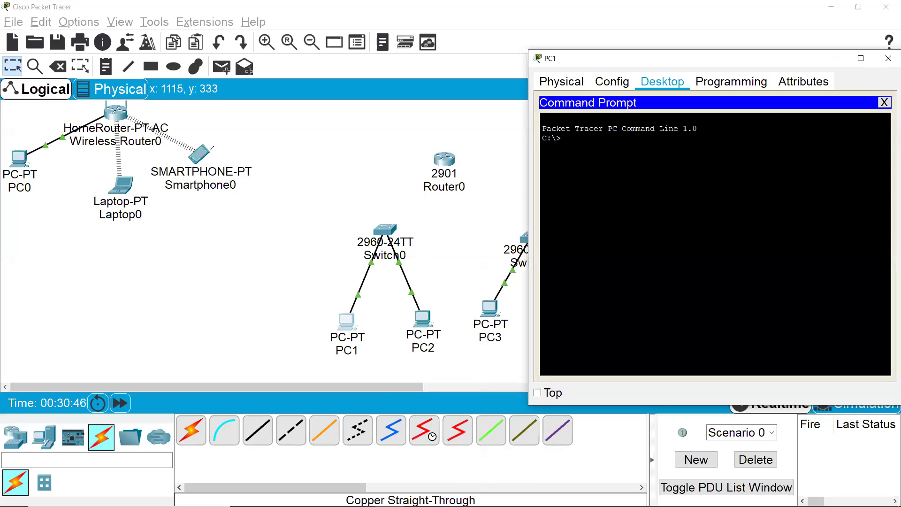
pyautogui.write('ping')
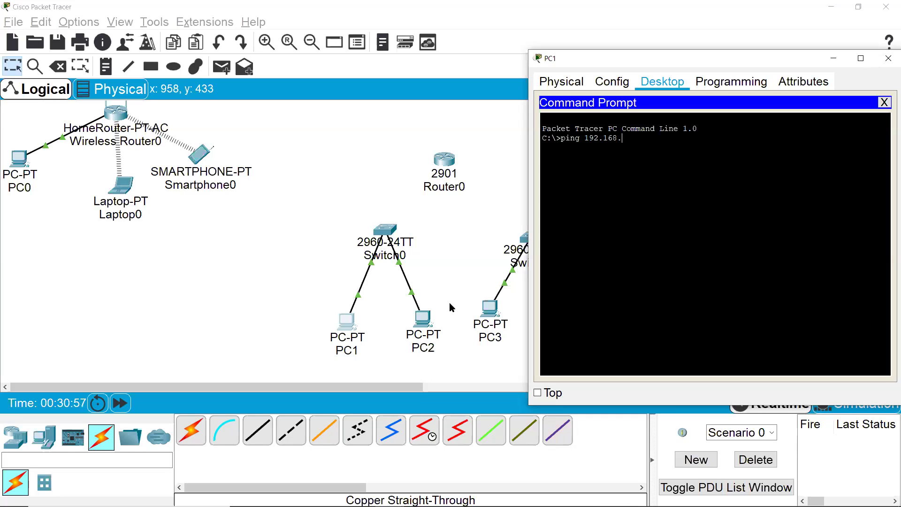
pyautogui.write('192.168.0.101')
pyautogui.press('Return')
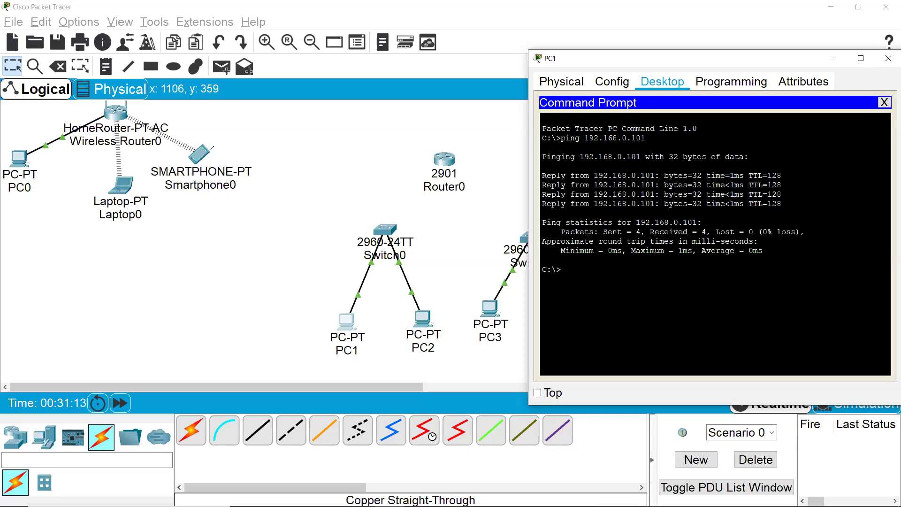
# - Spread PC1 and PC2 farther apart beneath Switch0, placing them at about the same height
pyautogui.moveTo(344, 331); pyautogui.dragTo(332, 323)
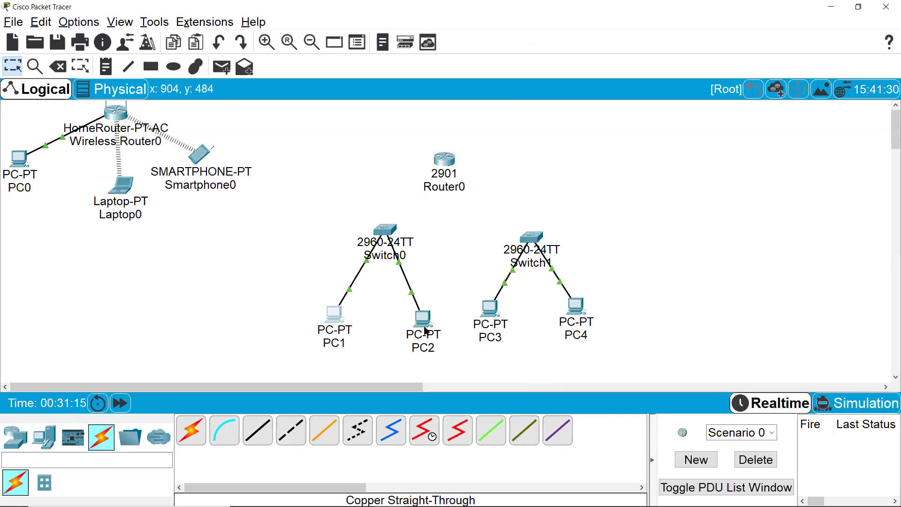
pyautogui.moveTo(426, 331); pyautogui.dragTo(440, 312)
pyautogui.moveTo(322, 321)
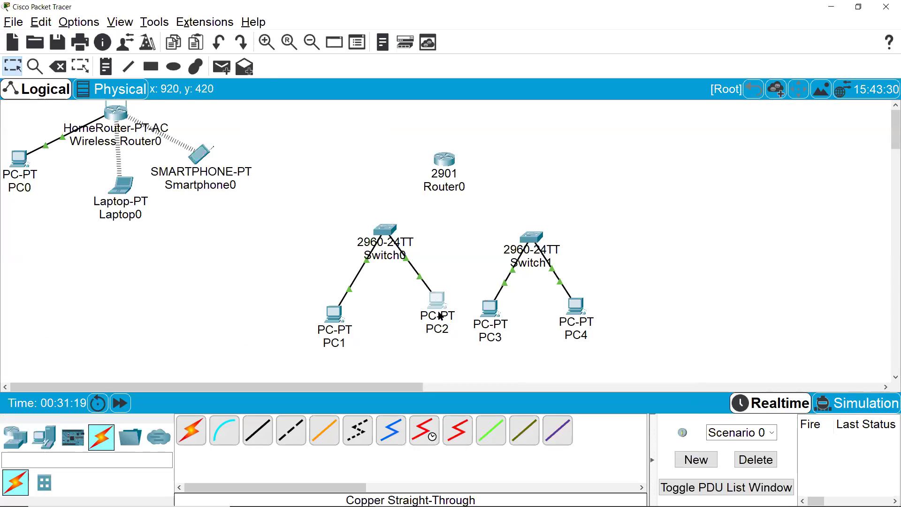
pyautogui.moveTo(442, 306); pyautogui.dragTo(444, 318)
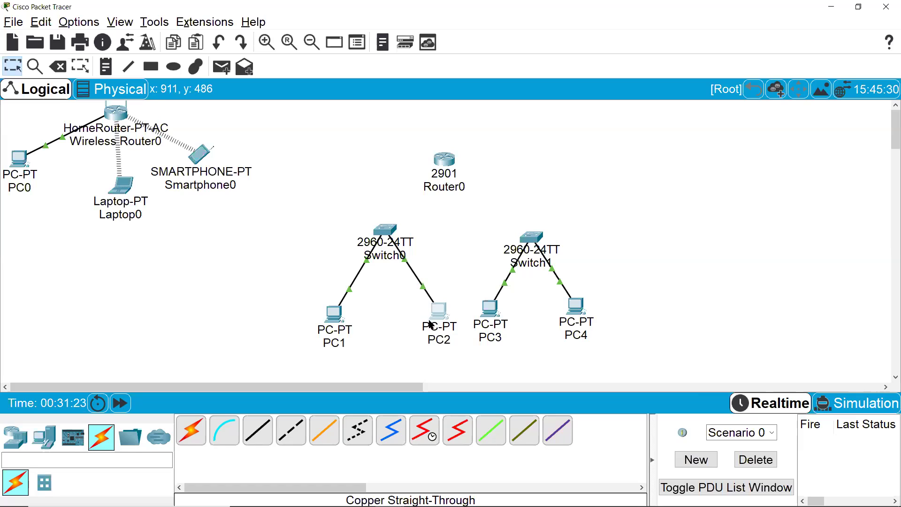
pyautogui.moveTo(432, 318)
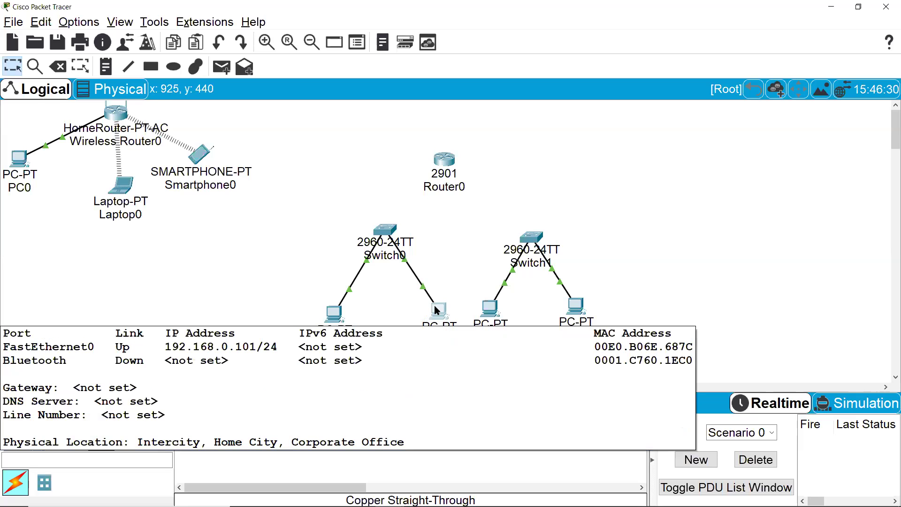
# - Shift PC1's Command Prompt window over the topology and switch the workspace to Simulation mode
pyautogui.click(334, 310)
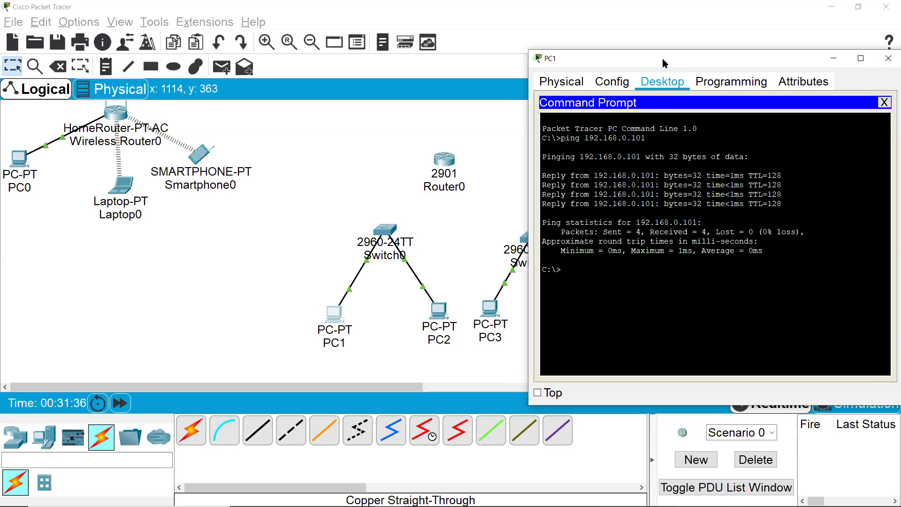
pyautogui.moveTo(663, 58); pyautogui.dragTo(370, 100)
pyautogui.click(845, 403)
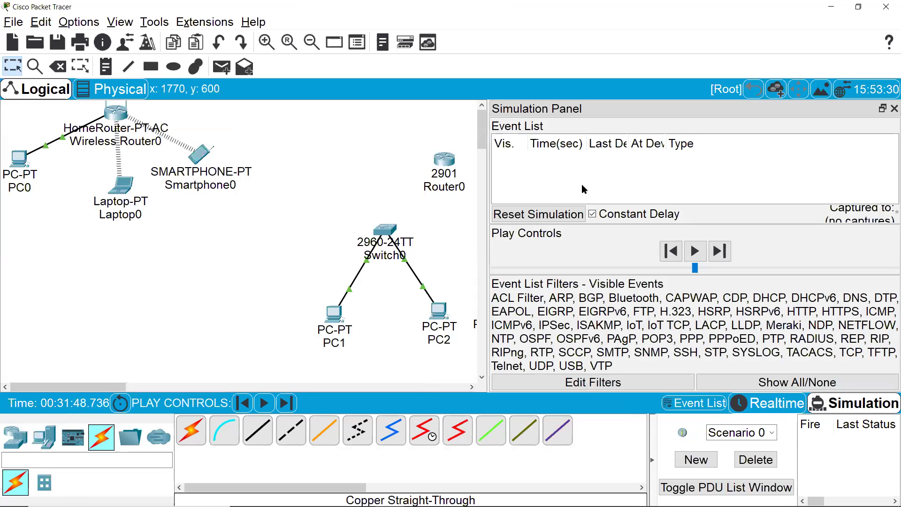
# - Exclude ARP, BGP, DHCP, DNS, EIGRP, HSRP, OSPF and RIP from the IPv4 event filters, keeping only ICMP there
pyautogui.click(603, 382)
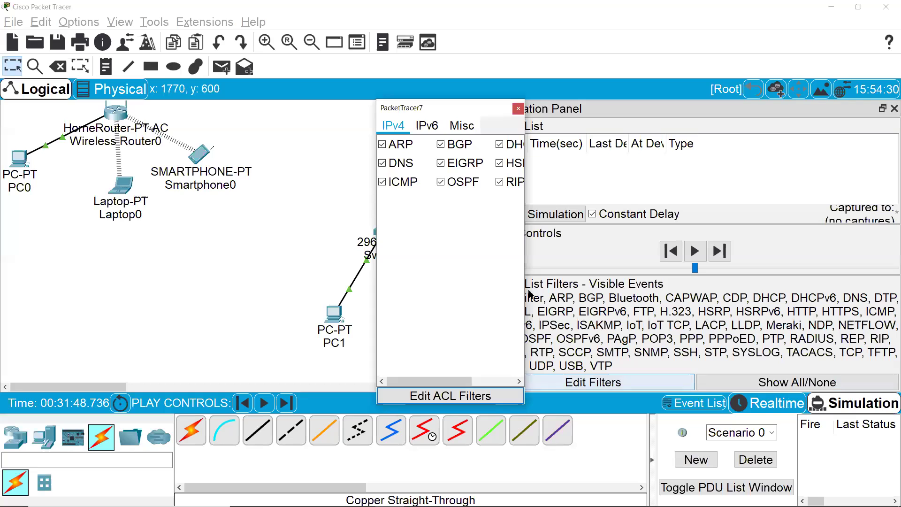
pyautogui.click(382, 164)
pyautogui.click(383, 144)
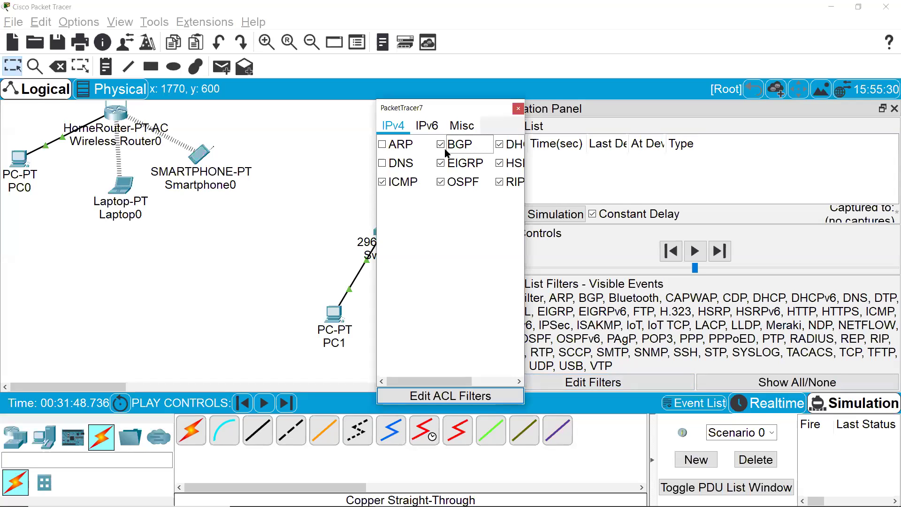
pyautogui.click(441, 146)
pyautogui.click(442, 163)
pyautogui.click(441, 182)
pyautogui.click(499, 164)
pyautogui.click(499, 144)
pyautogui.click(499, 182)
pyautogui.moveTo(459, 382); pyautogui.dragTo(412, 378)
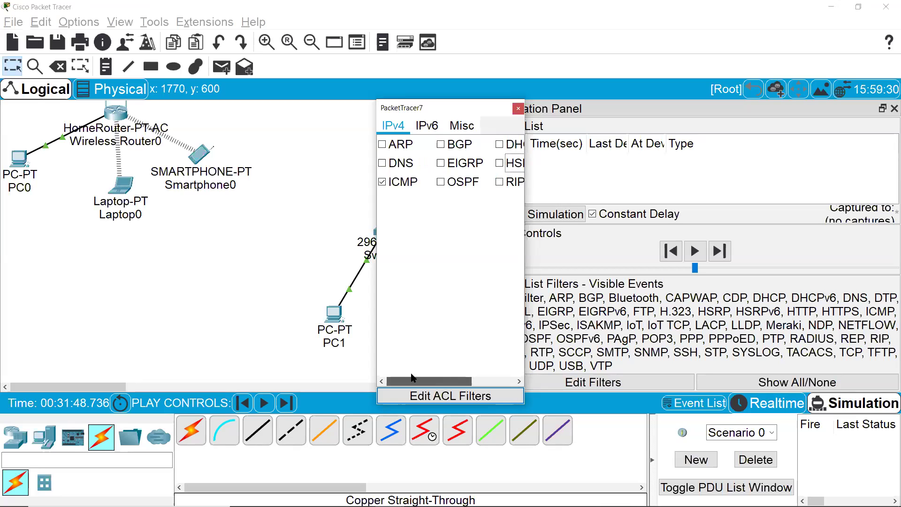
pyautogui.click(518, 108)
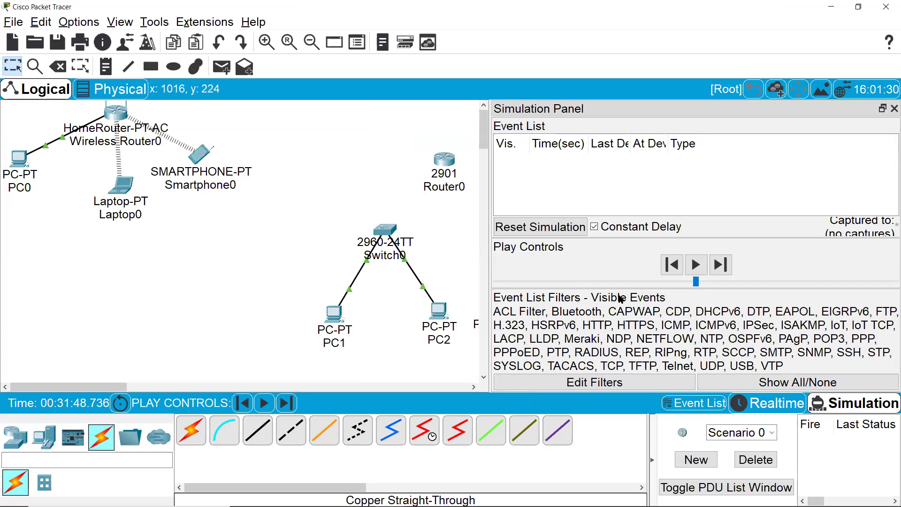
# - Increase the simulation's play speed and repeat the ping to 192.168.0.101 from PC1, with its window moved clear of the topology
pyautogui.moveTo(696, 281); pyautogui.dragTo(710, 282)
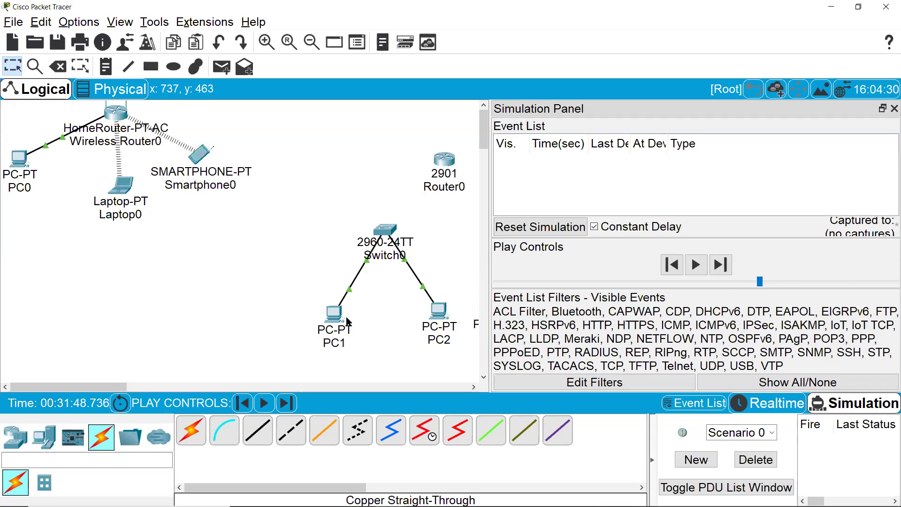
pyautogui.moveTo(348, 321)
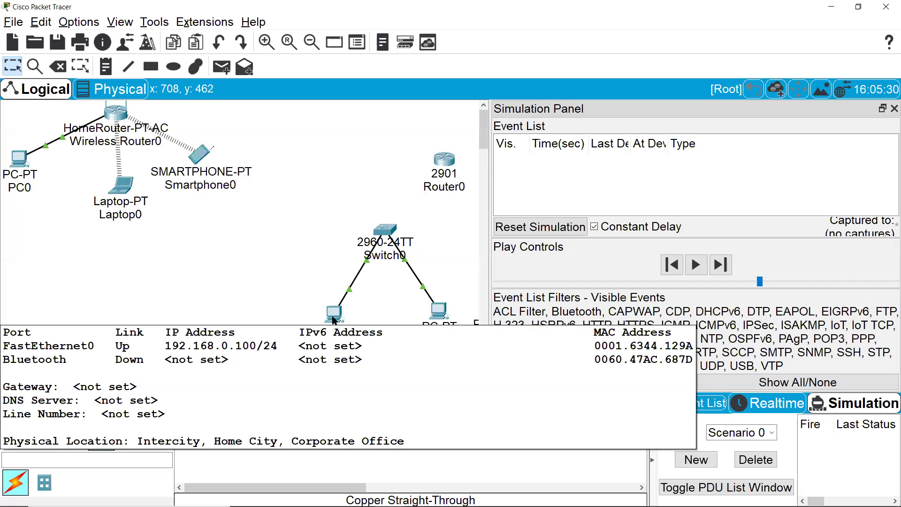
pyautogui.click(333, 312)
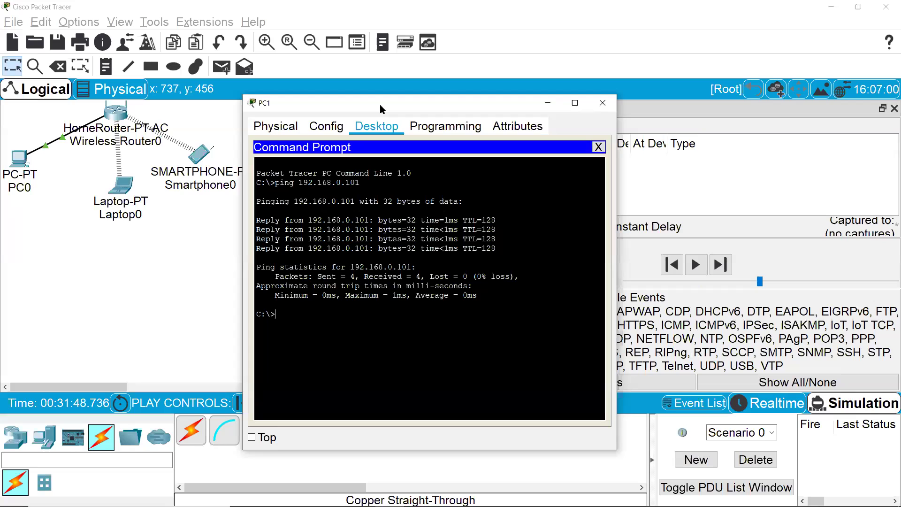
pyautogui.moveTo(379, 104); pyautogui.dragTo(655, 285)
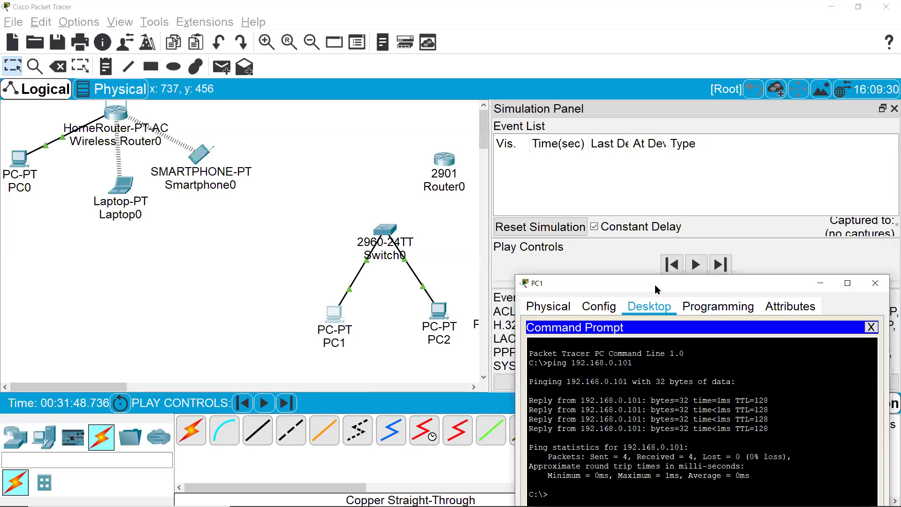
pyautogui.press('Up')
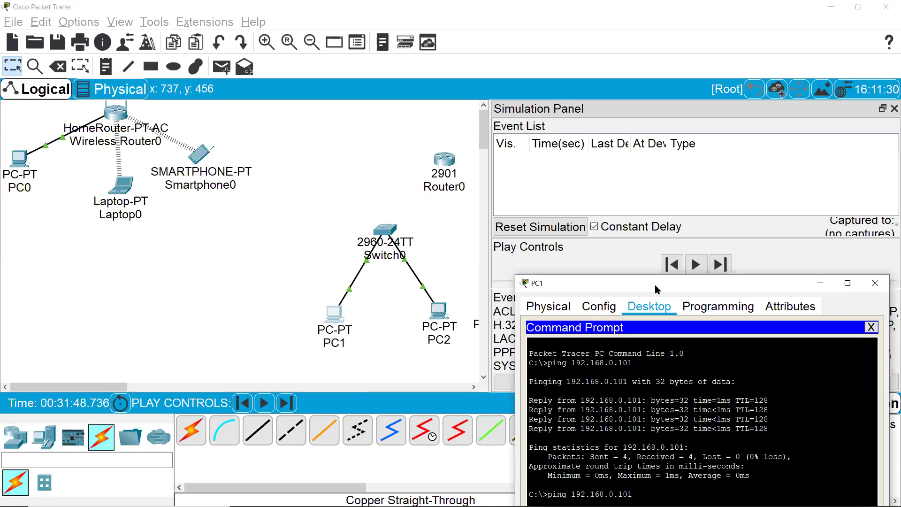
pyautogui.press('Return')
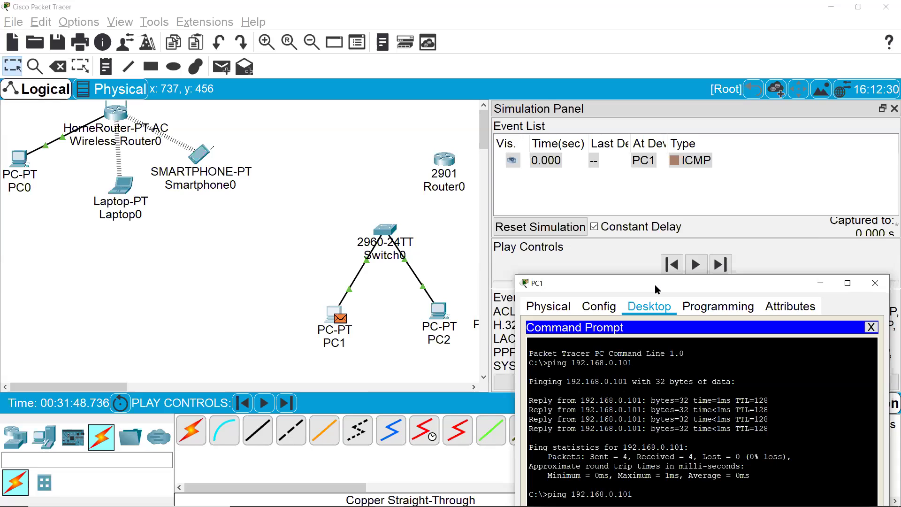
# - Play the ping's packets between PC1 and PC2 in the simulation and return the workspace to Realtime mode
pyautogui.click(696, 265)
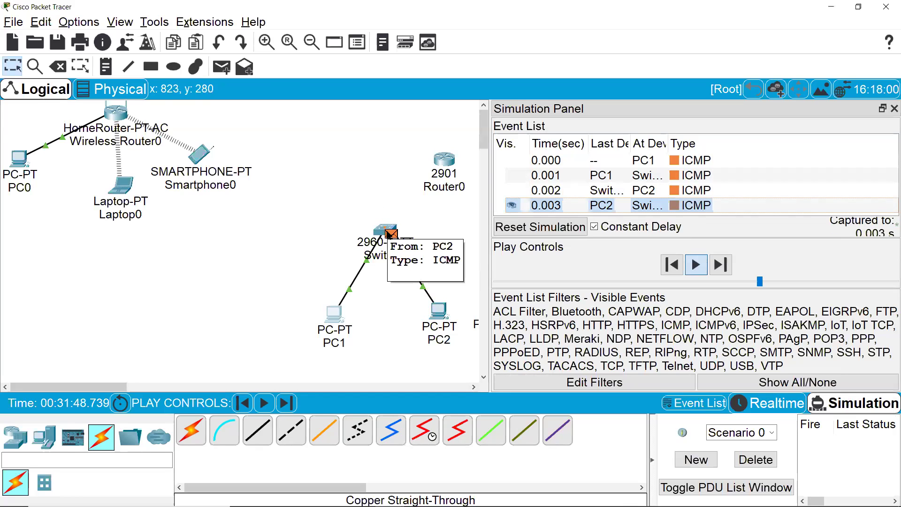
pyautogui.hotkey('alt', 'Tab')
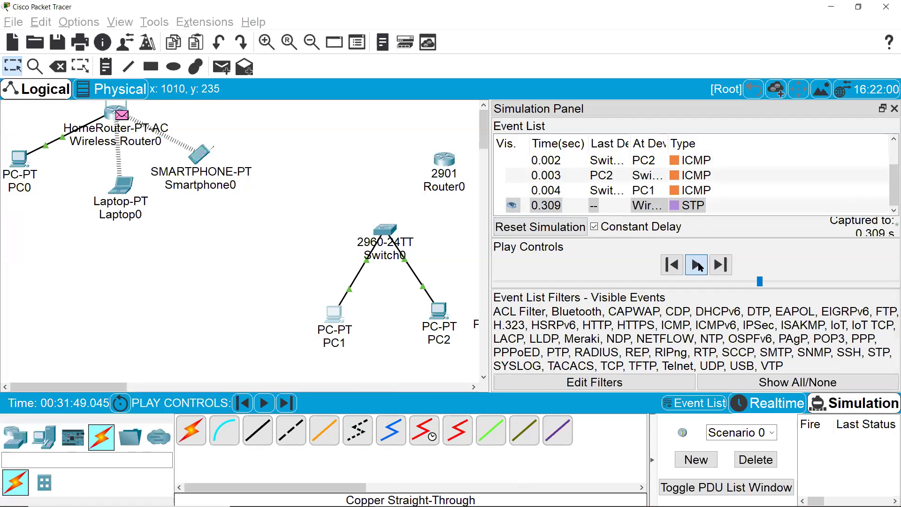
pyautogui.hotkey('alt', 'Tab')
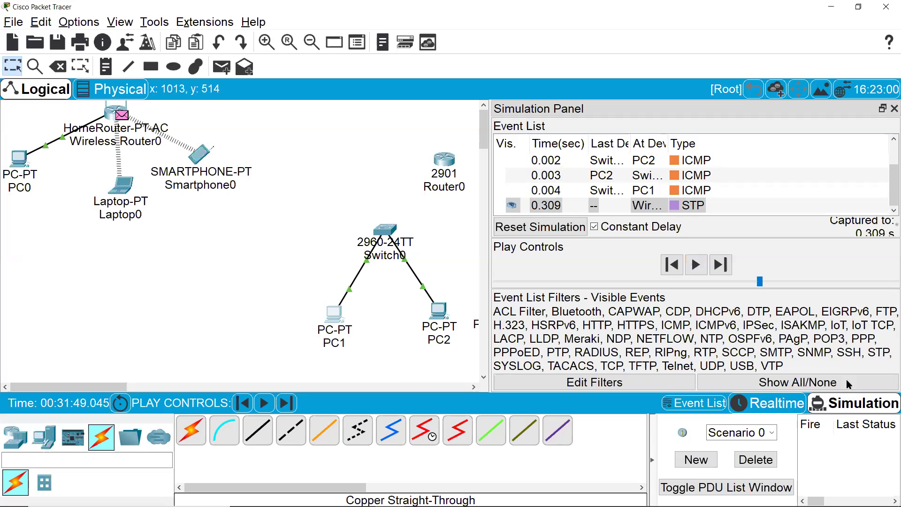
pyautogui.click(770, 403)
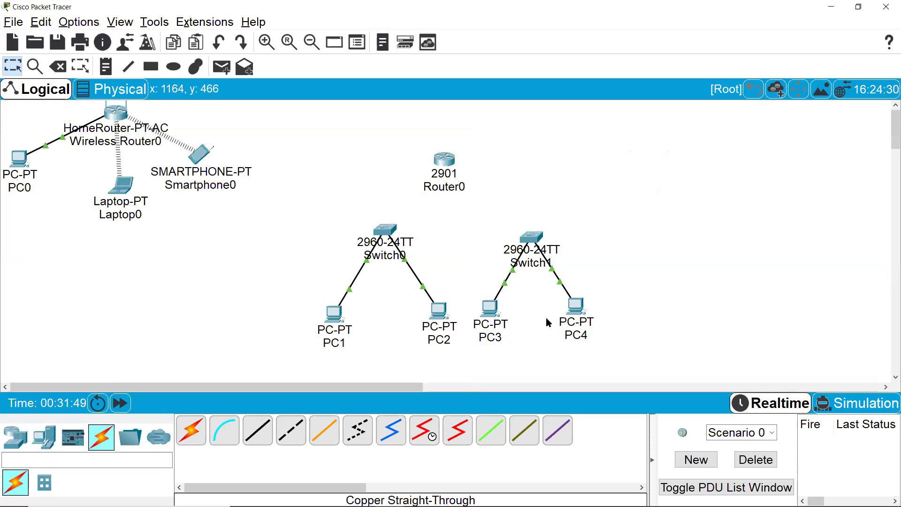
# - Bring back PC1's Command Prompt, place it clear of Switch1's network, and switch the workspace to Simulation mode
pyautogui.hotkey('alt', 'Tab')
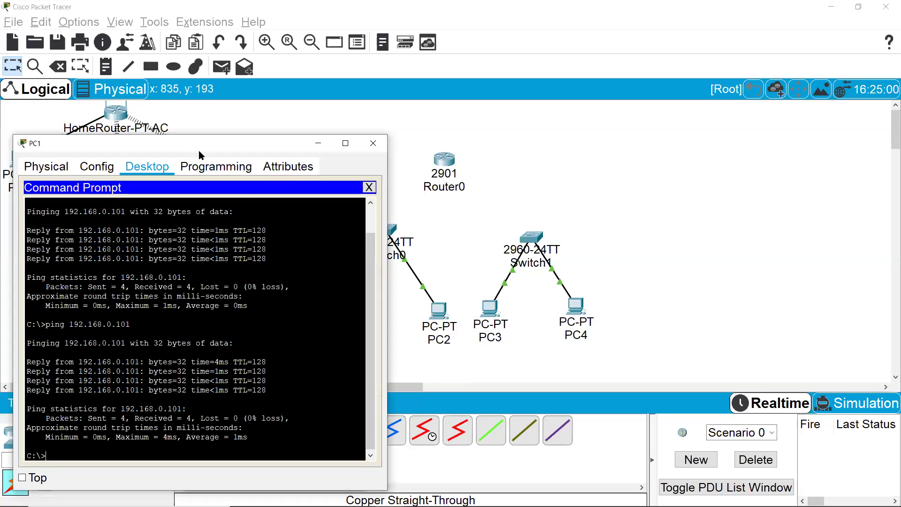
pyautogui.moveTo(199, 152); pyautogui.dragTo(719, 86)
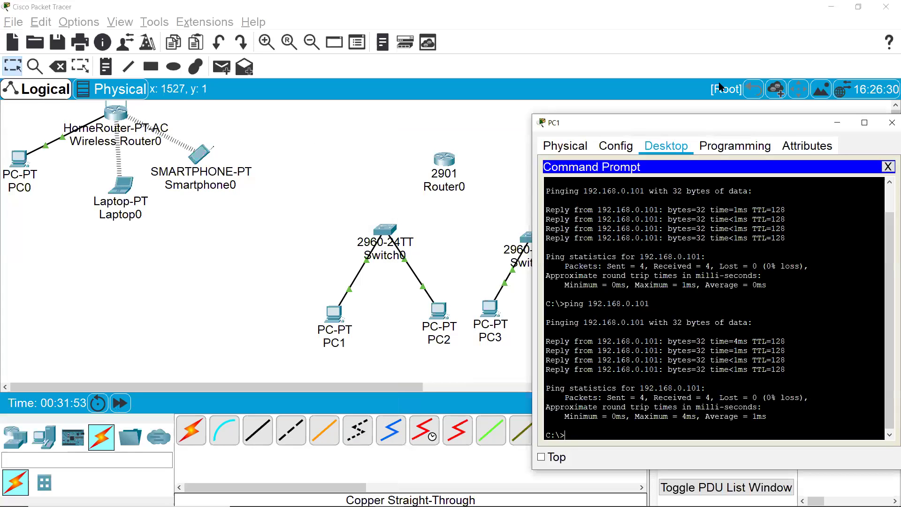
pyautogui.click(655, 100)
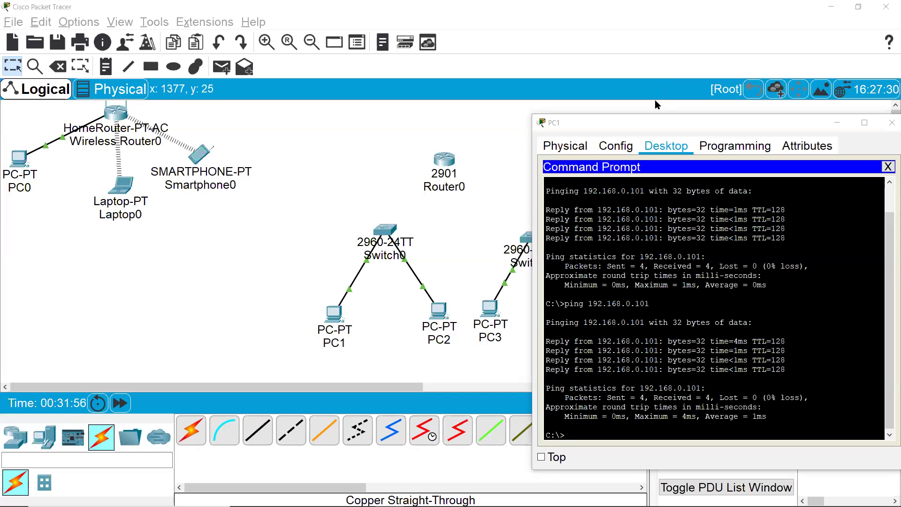
pyautogui.click(633, 128)
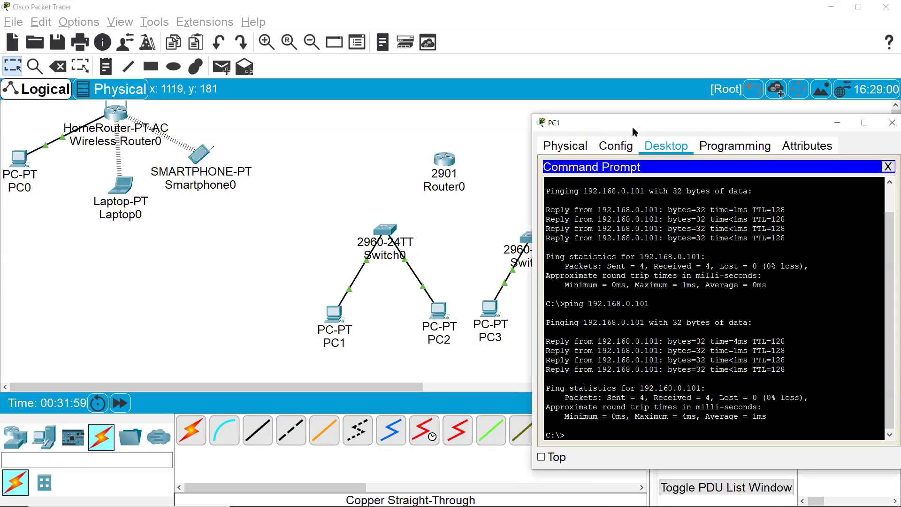
pyautogui.moveTo(630, 128); pyautogui.dragTo(157, 94)
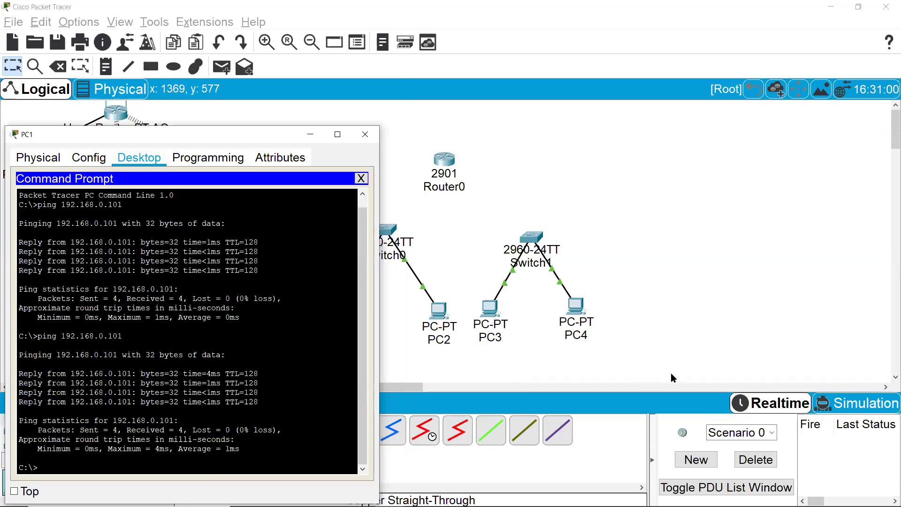
pyautogui.click(842, 413)
pyautogui.click(858, 410)
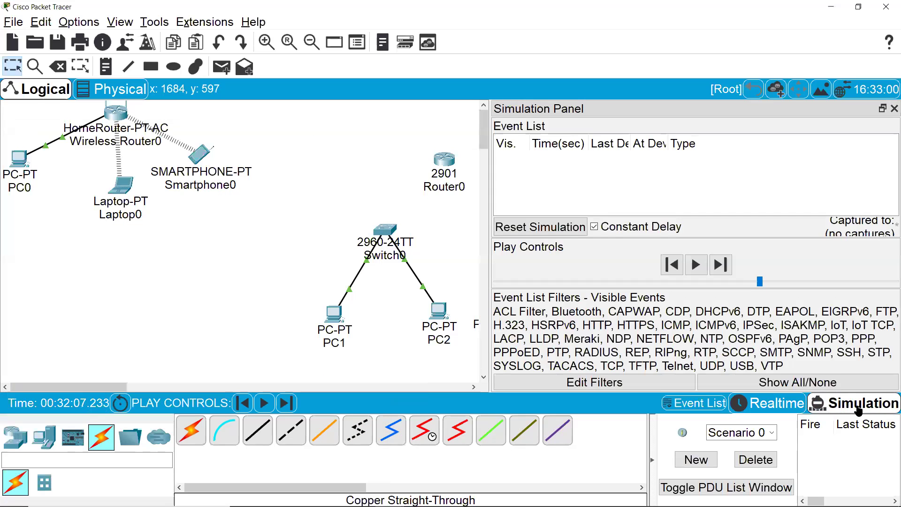
# - Review the IPv4 event filters in a widened filter window and close it, leaving only ICMP selected
pyautogui.click(626, 388)
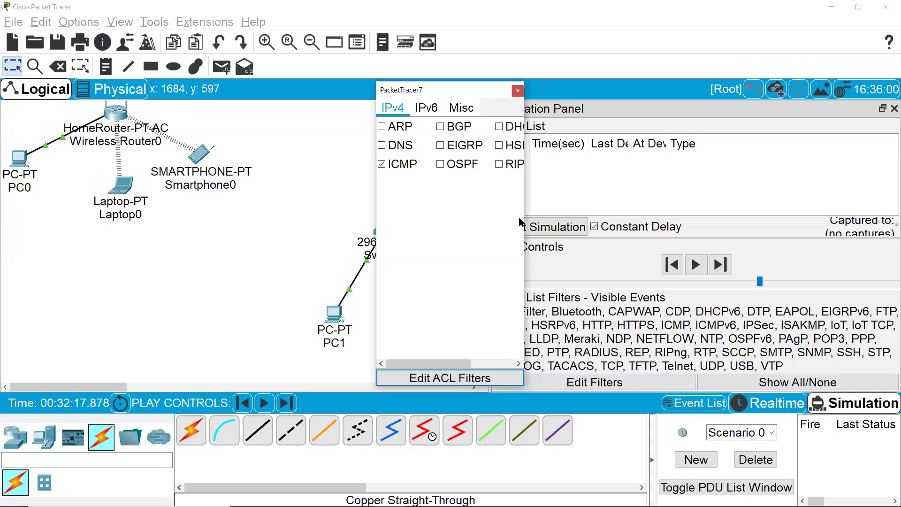
pyautogui.moveTo(522, 221); pyautogui.dragTo(598, 221)
pyautogui.click(383, 164)
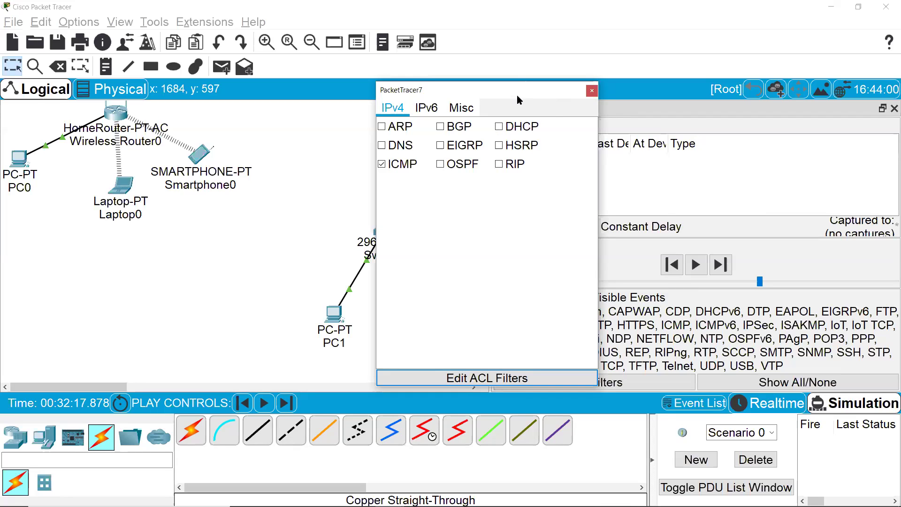
pyautogui.moveTo(517, 95); pyautogui.dragTo(578, 127)
pyautogui.click(654, 123)
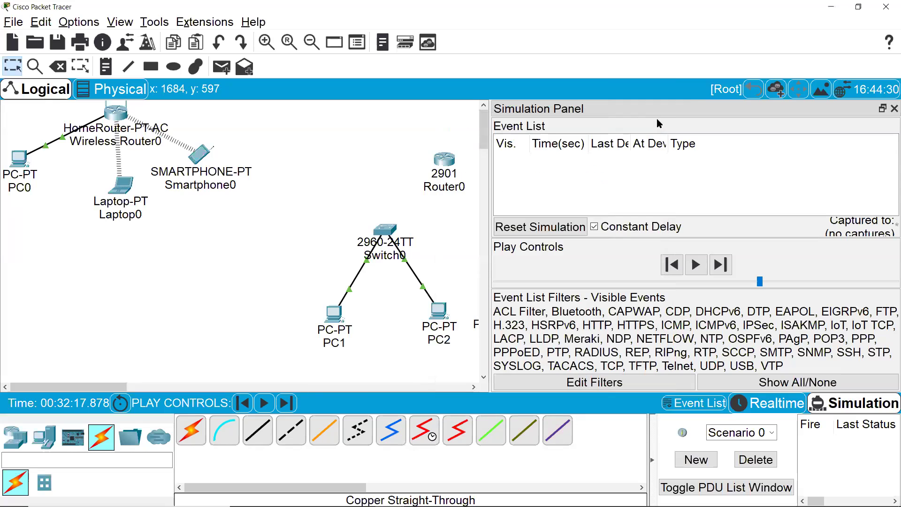
# - Repeat the ping to 192.168.0.101 from PC1 and move its window clear of Switch0's network
pyautogui.click(343, 318)
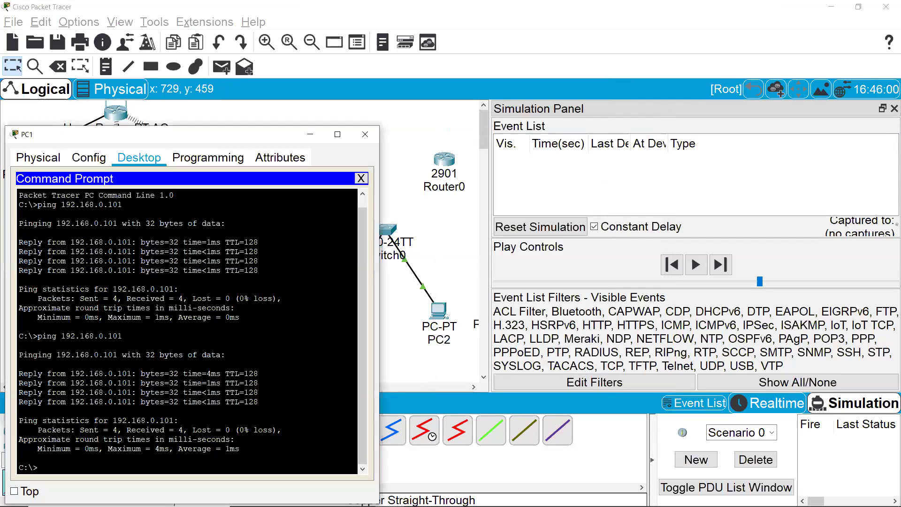
pyautogui.press('Up')
pyautogui.press('Return')
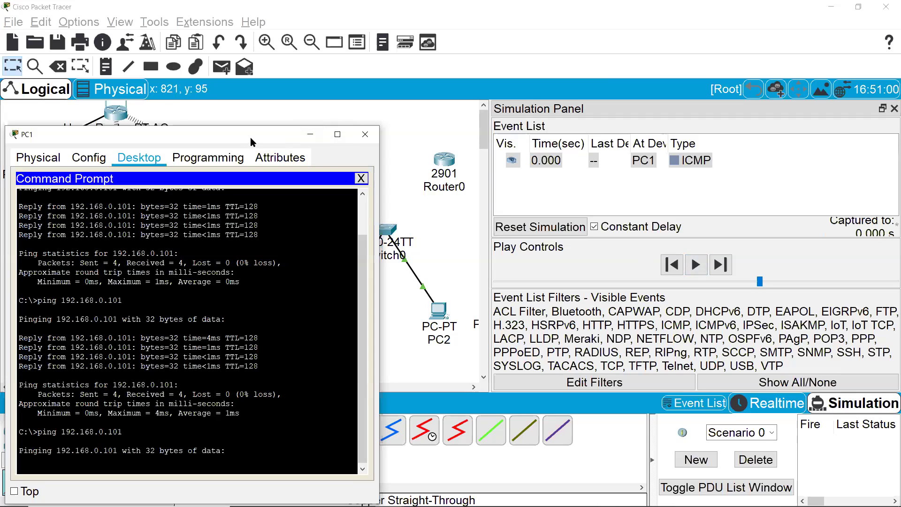
pyautogui.moveTo(250, 137); pyautogui.dragTo(189, 168)
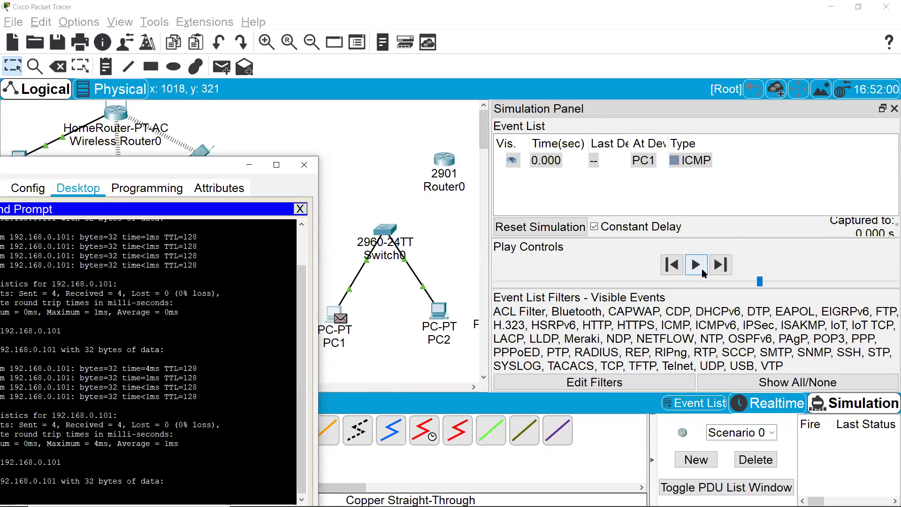
# - Play the ping simulation at a slightly slower speed, and return to Realtime mode with PC1's Command Prompt in front
pyautogui.click(760, 283)
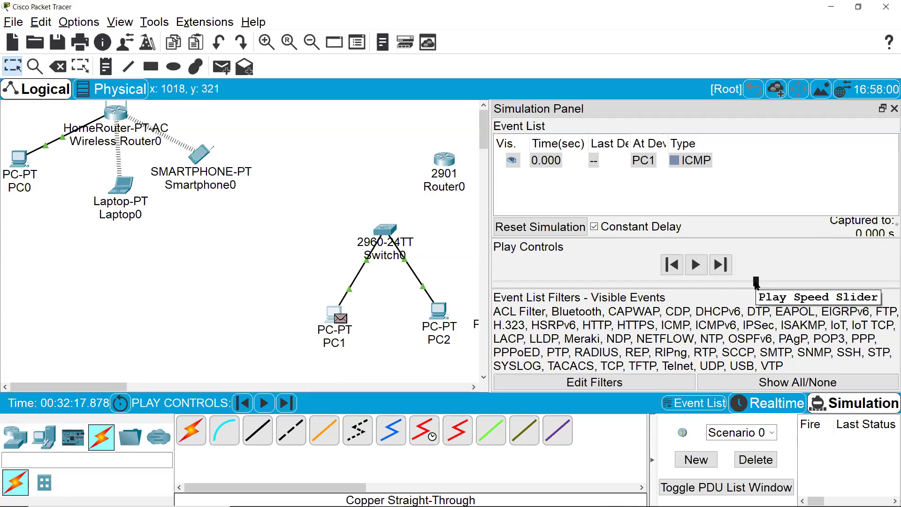
pyautogui.click(699, 267)
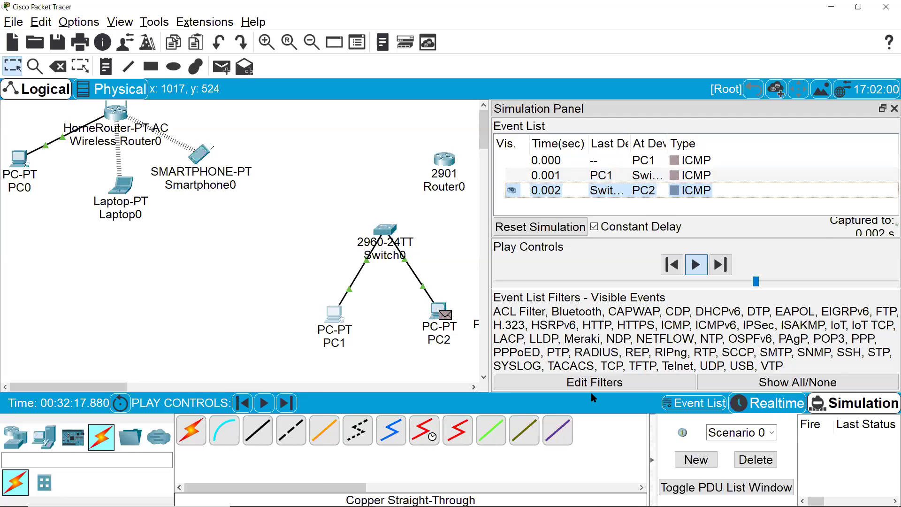
pyautogui.click(19, 159)
pyautogui.moveTo(113, 157); pyautogui.dragTo(95, 132)
pyautogui.click(790, 416)
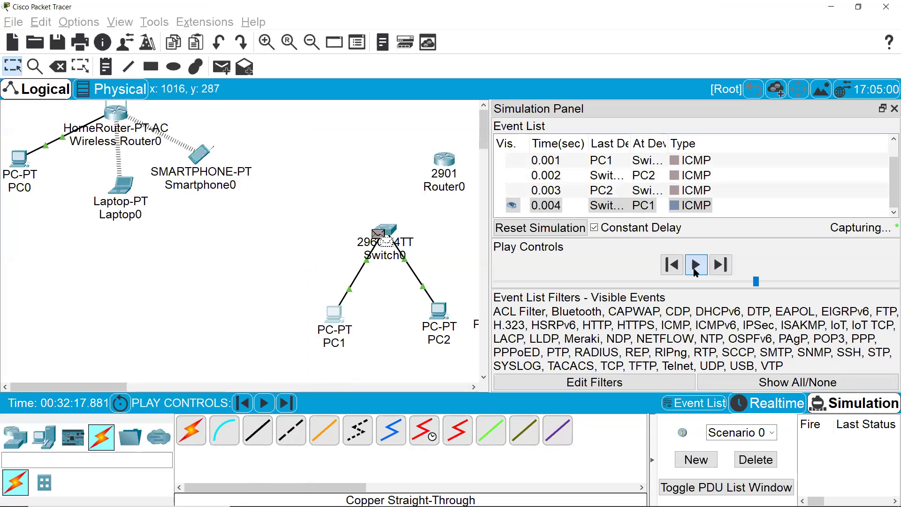
pyautogui.click(754, 413)
pyautogui.hotkey('alt', 'Tab')
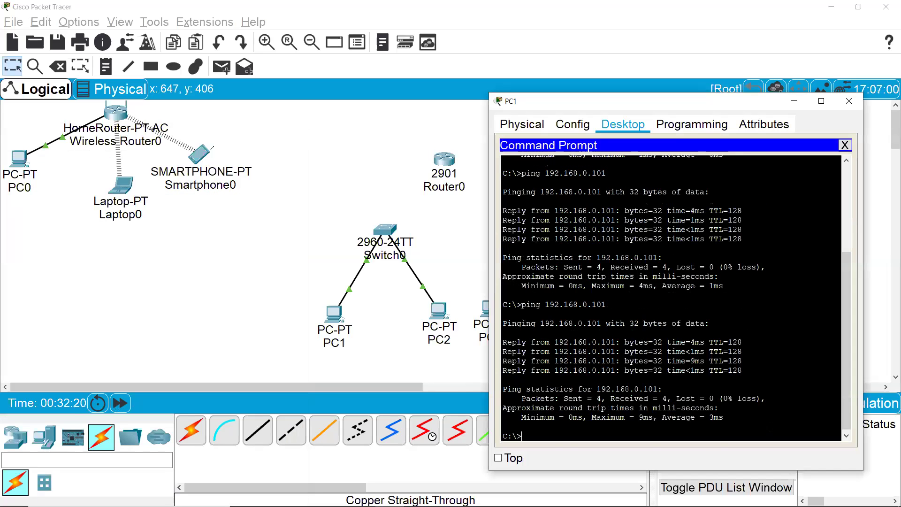
# - Ping 192.168.0.102 from PC1's Command Prompt to test reaching the network behind Switch1
pyautogui.write('ping')
pyautogui.press('BackSpace')
pyautogui.press('BackSpace')
pyautogui.press('BackSpace')
pyautogui.press('BackSpace')
pyautogui.press('Up')
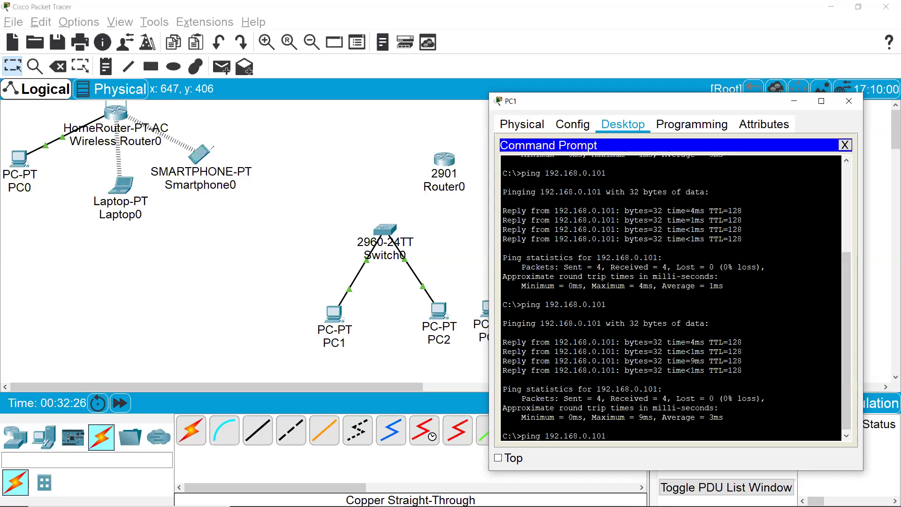
pyautogui.press('BackSpace')
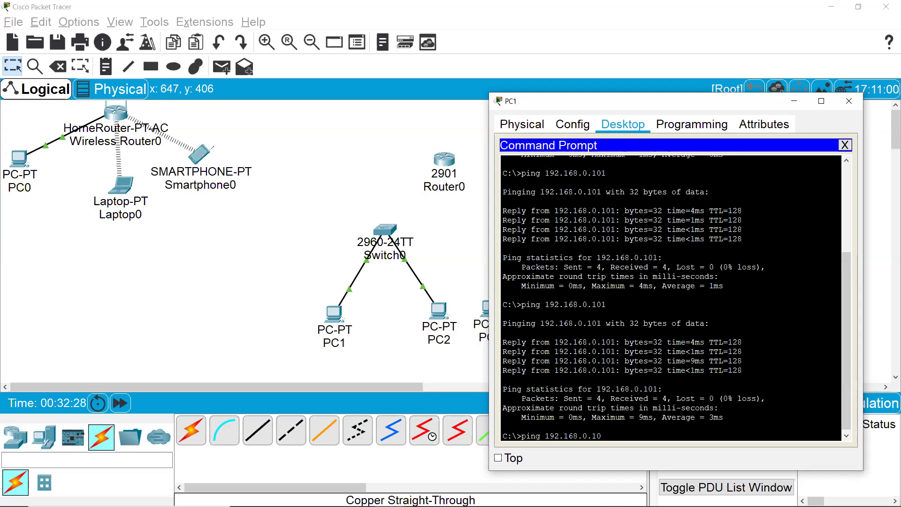
pyautogui.press('Return')
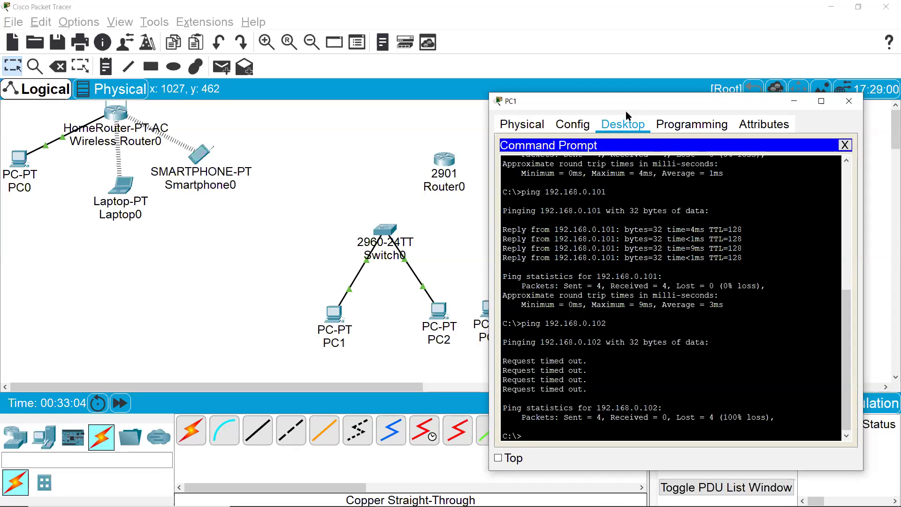
# - Move PC1's window around the workspace and close it
pyautogui.moveTo(615, 108); pyautogui.dragTo(2, 71)
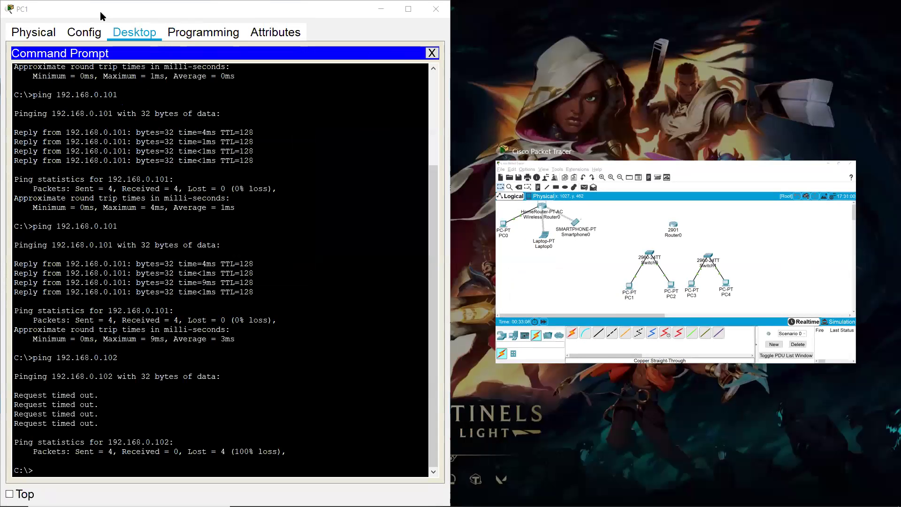
pyautogui.click(130, 40)
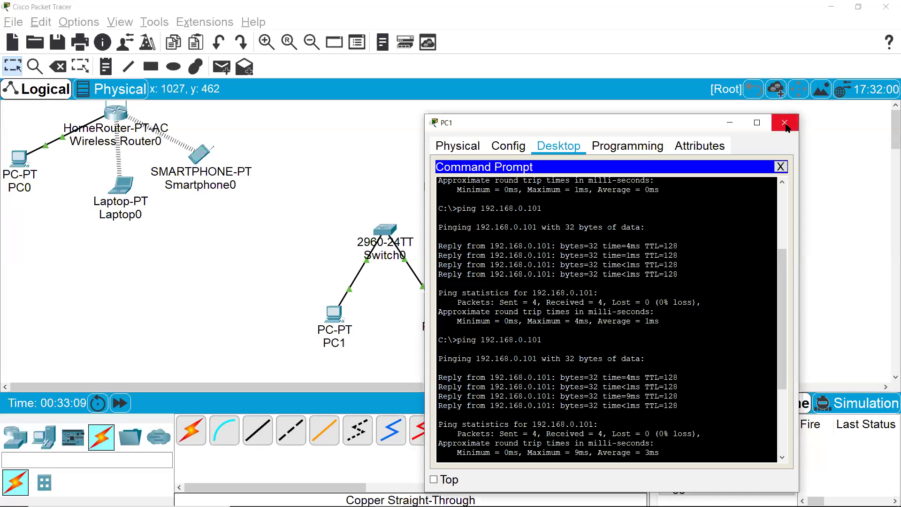
pyautogui.click(785, 116)
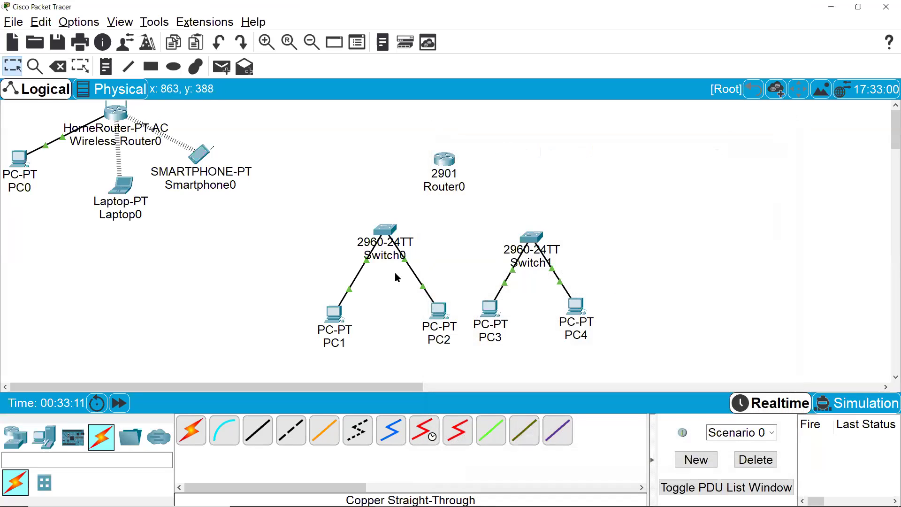
# - Align PC2, PC3 and PC4 in a level row with PC1, and raise Router0 midway between the two switches
pyautogui.moveTo(438, 322); pyautogui.dragTo(424, 324)
pyautogui.moveTo(491, 318); pyautogui.dragTo(493, 326)
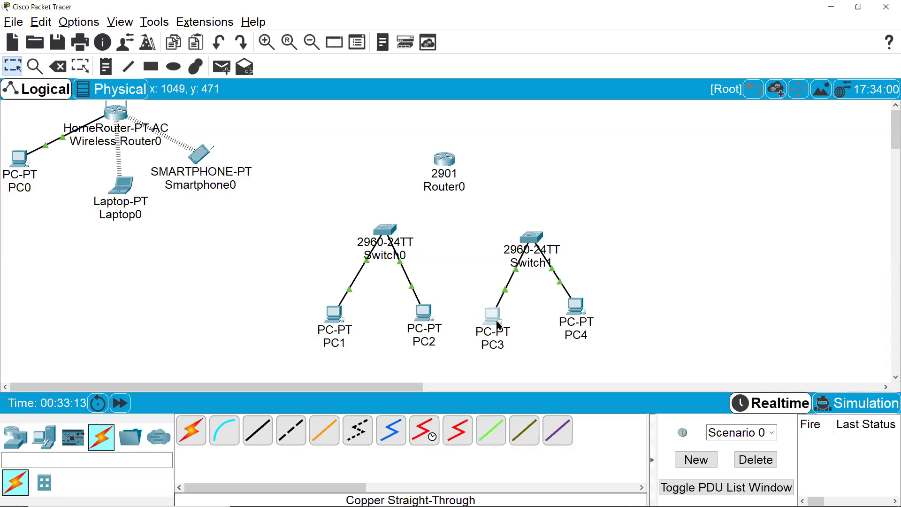
pyautogui.moveTo(585, 313); pyautogui.dragTo(592, 326)
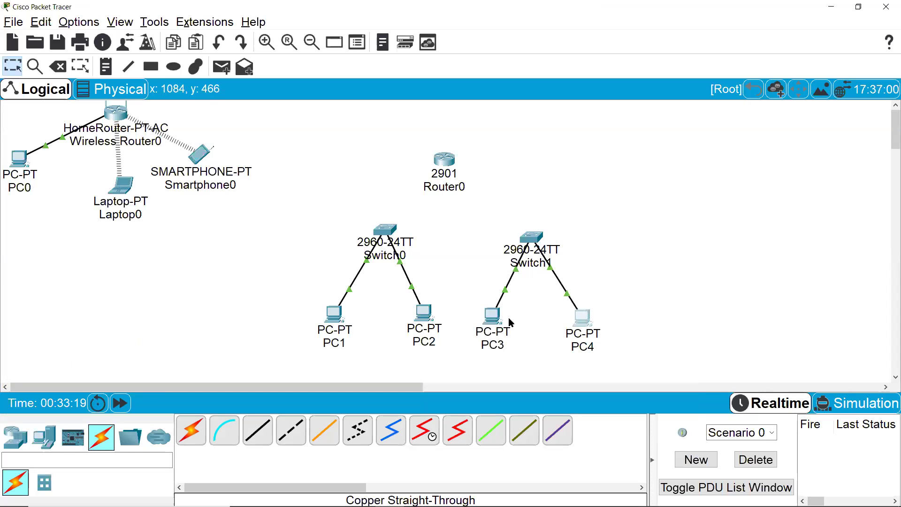
pyautogui.moveTo(334, 316)
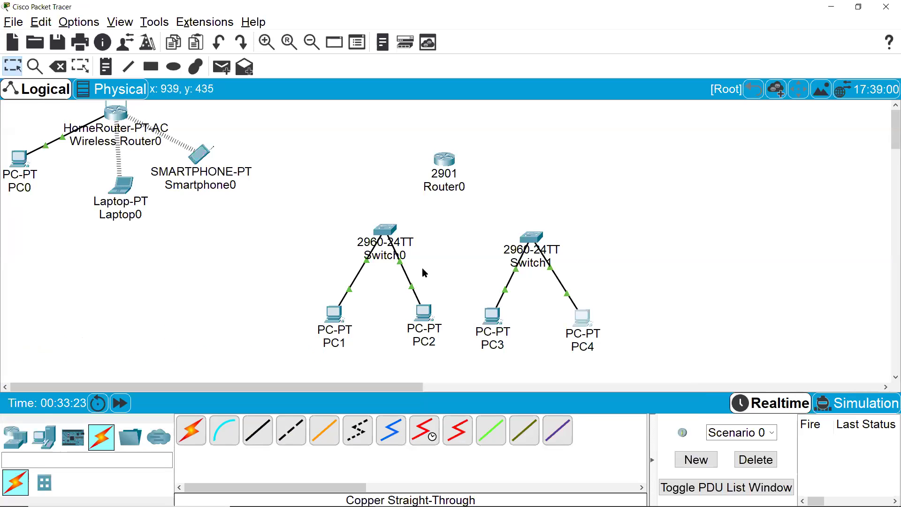
pyautogui.moveTo(435, 165); pyautogui.dragTo(451, 150)
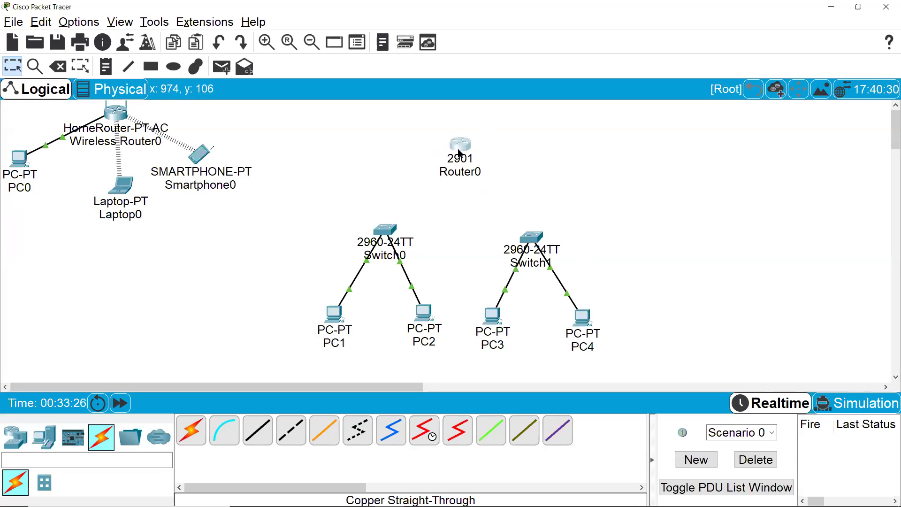
# - Connect Switch0's GigabitEthernet0/1 to Router0's GigabitEthernet0/0 with a copper straight-through cable
pyautogui.click(269, 439)
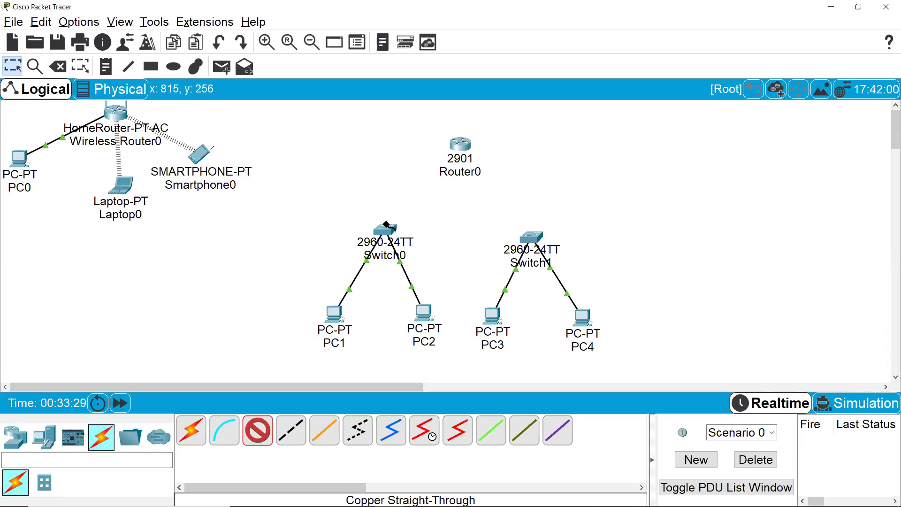
pyautogui.click(262, 440)
pyautogui.click(258, 436)
pyautogui.click(383, 230)
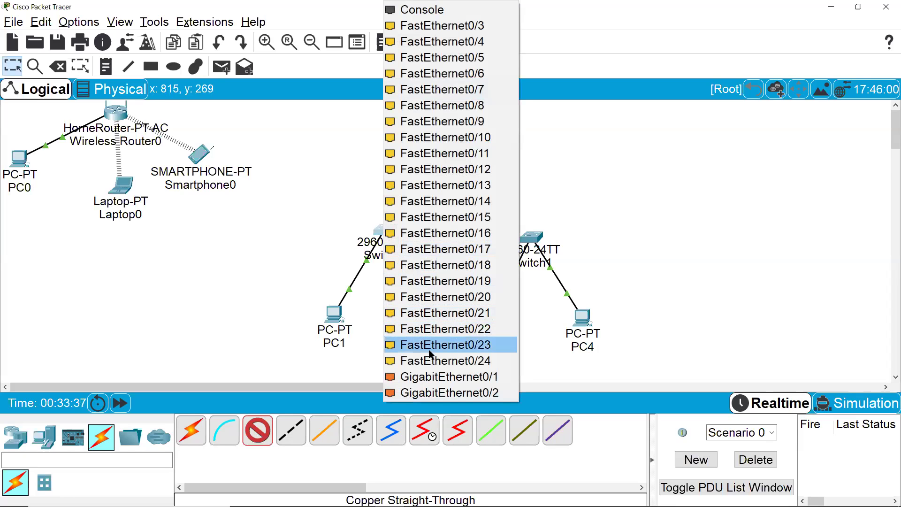
pyautogui.click(442, 376)
pyautogui.click(460, 144)
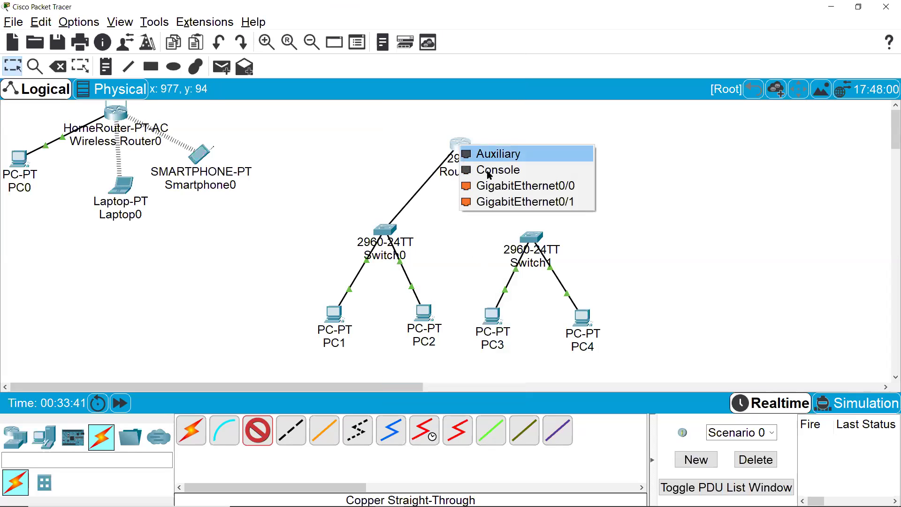
pyautogui.click(493, 187)
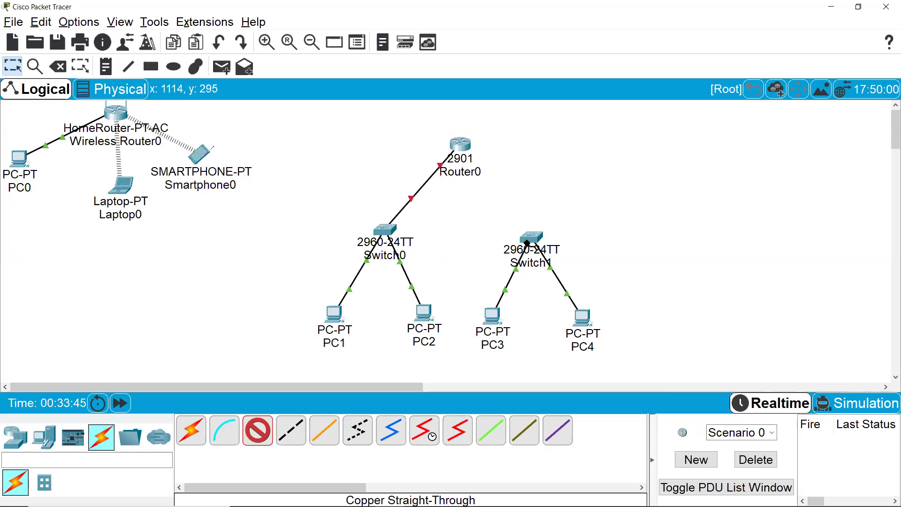
# - Connect Switch1's GigabitEthernet0/1 to Router0's GigabitEthernet0/1 with the copper straight-through cable, and reposition Switch1 and Router0 for a more even layout
pyautogui.click(532, 237)
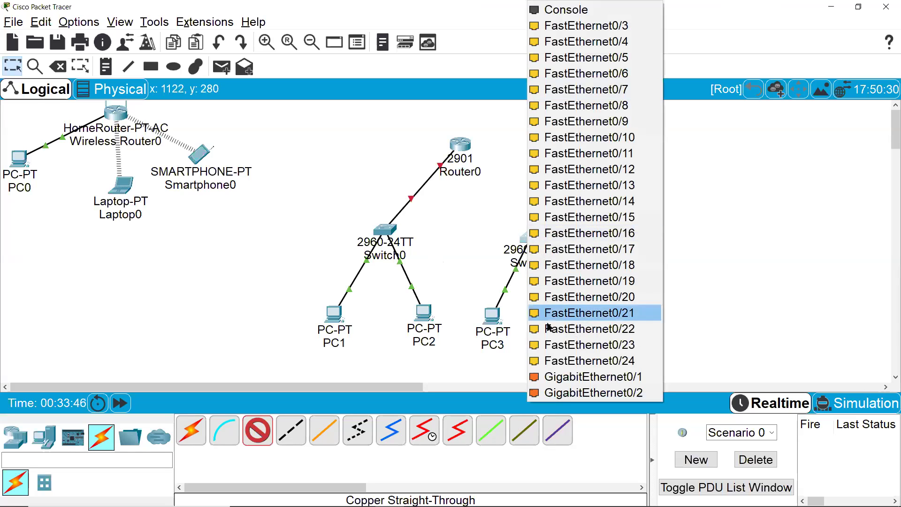
pyautogui.click(572, 378)
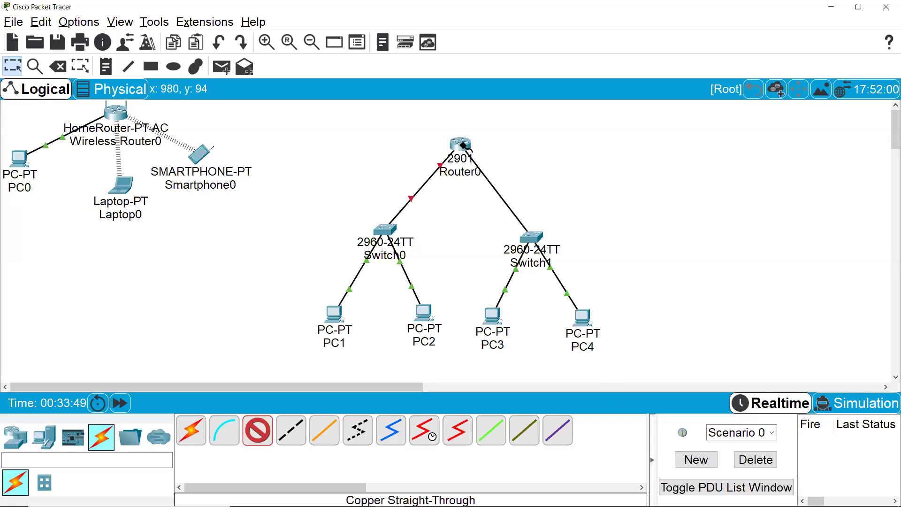
pyautogui.click(461, 145)
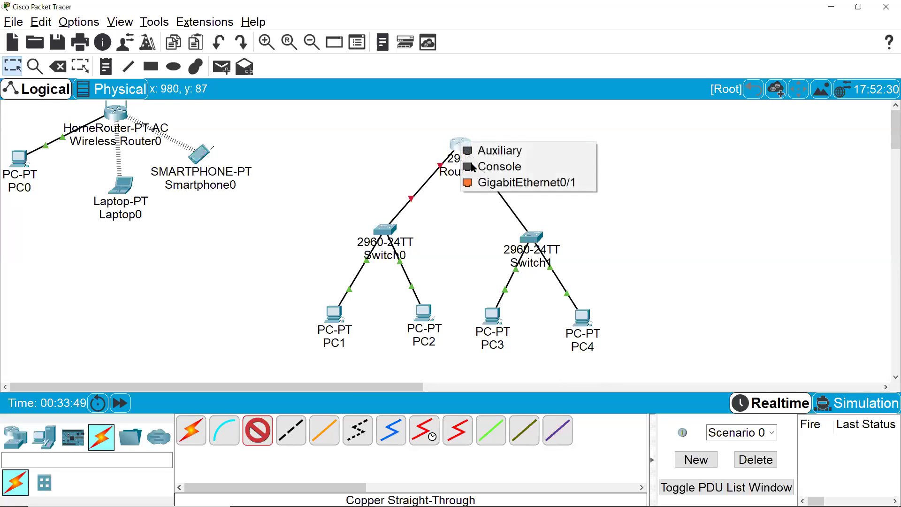
pyautogui.click(498, 186)
pyautogui.moveTo(533, 238); pyautogui.dragTo(526, 224)
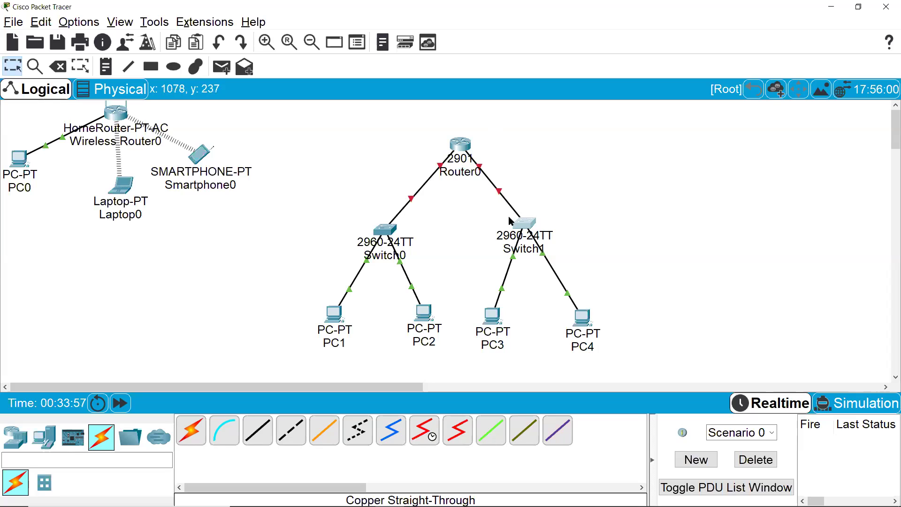
pyautogui.moveTo(461, 142); pyautogui.dragTo(448, 159)
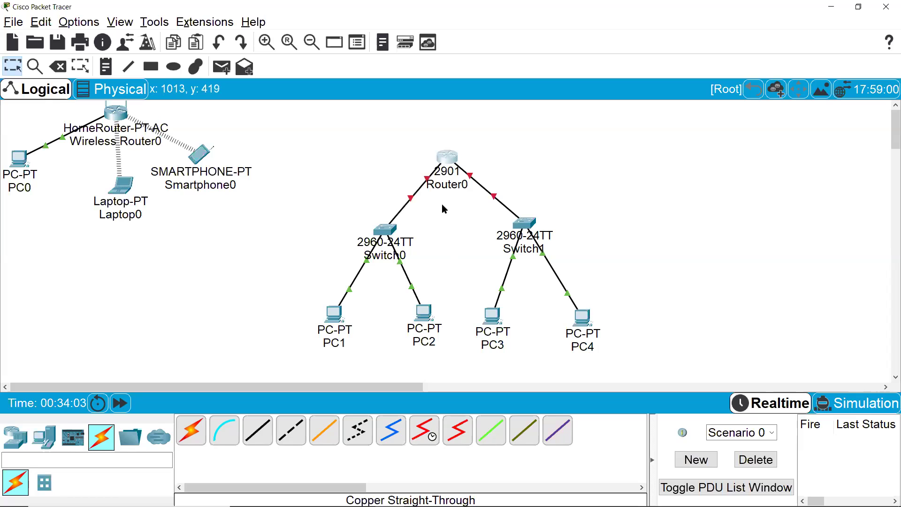
# - Open Router0's command line in a widened window and decline the initial configuration dialog with n
pyautogui.click(447, 158)
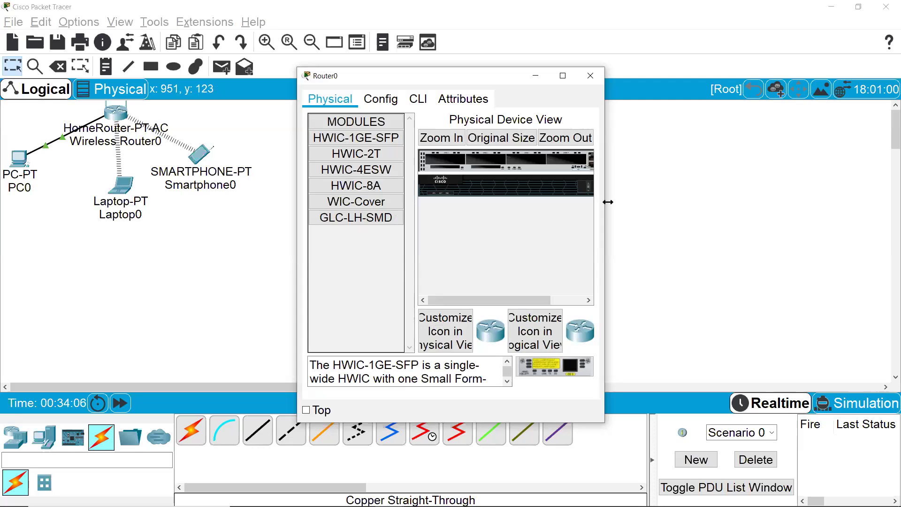
pyautogui.moveTo(608, 201); pyautogui.dragTo(852, 197)
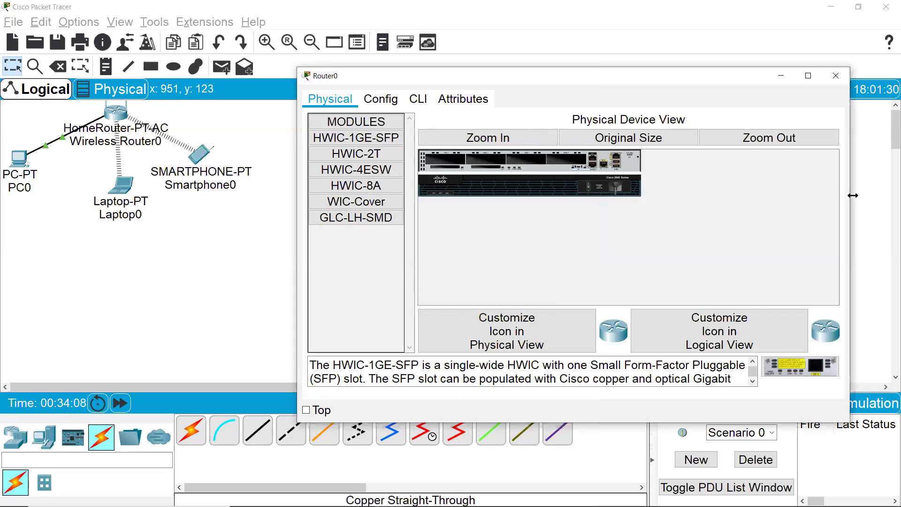
pyautogui.click(416, 100)
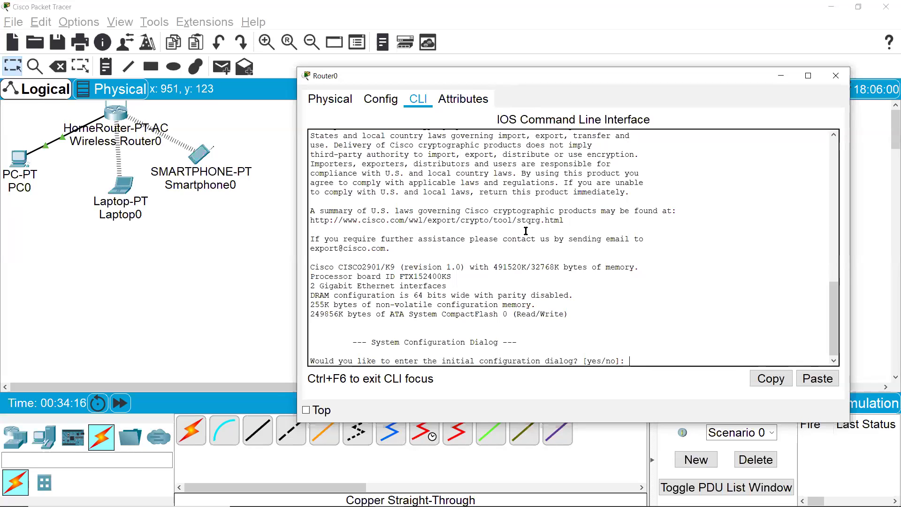
pyautogui.press('Return')
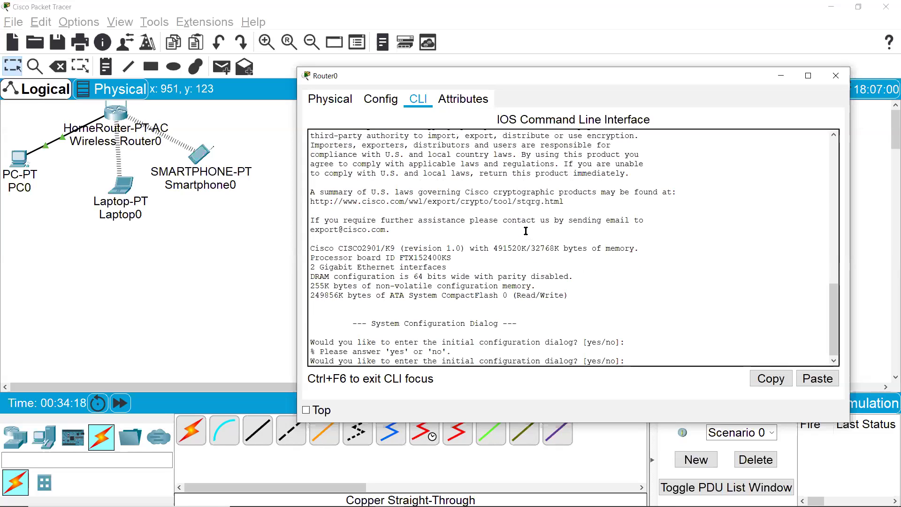
pyautogui.write('n')
pyautogui.press('Return')
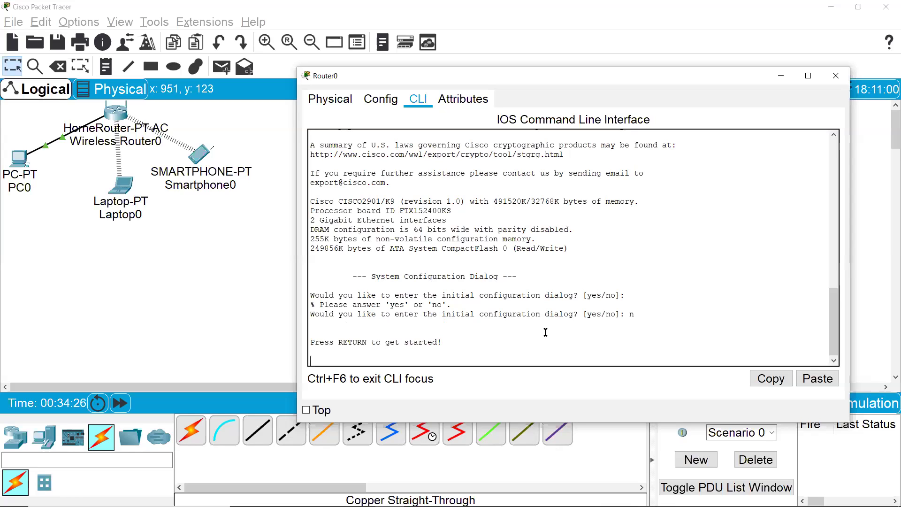
pyautogui.press('Return')
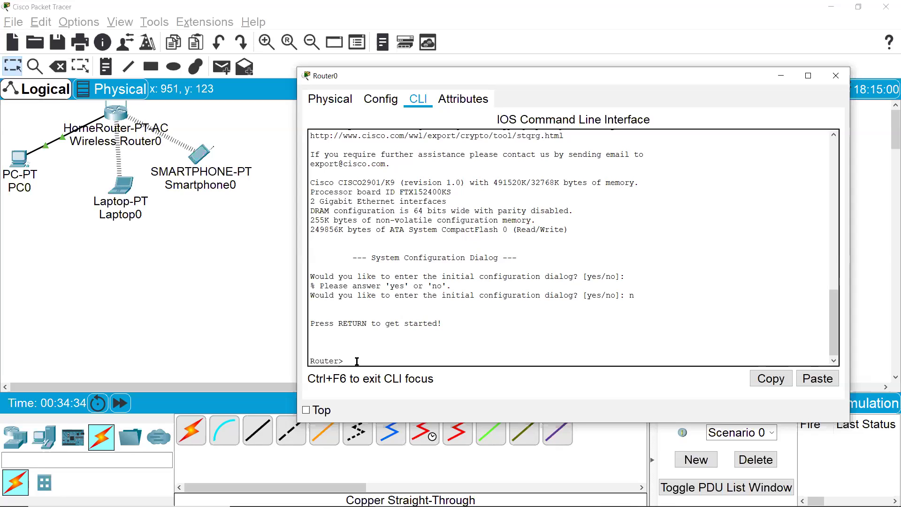
# - Enter privileged mode on Router0 with enable, and start global configuration with configure terminal
pyautogui.write('ihkjh')
pyautogui.press('BackSpace')
pyautogui.press('BackSpace')
pyautogui.press('BackSpace')
pyautogui.write('enable')
pyautogui.press('Return')
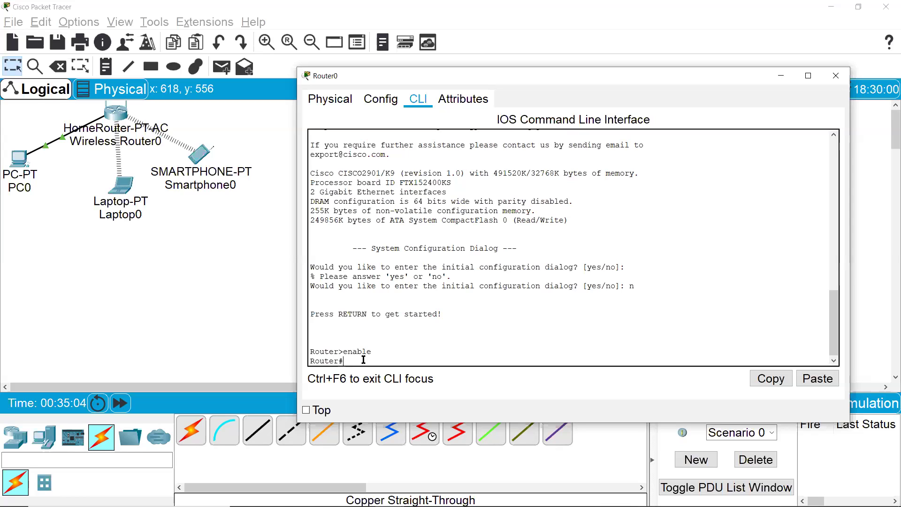
pyautogui.write('configure terminal')
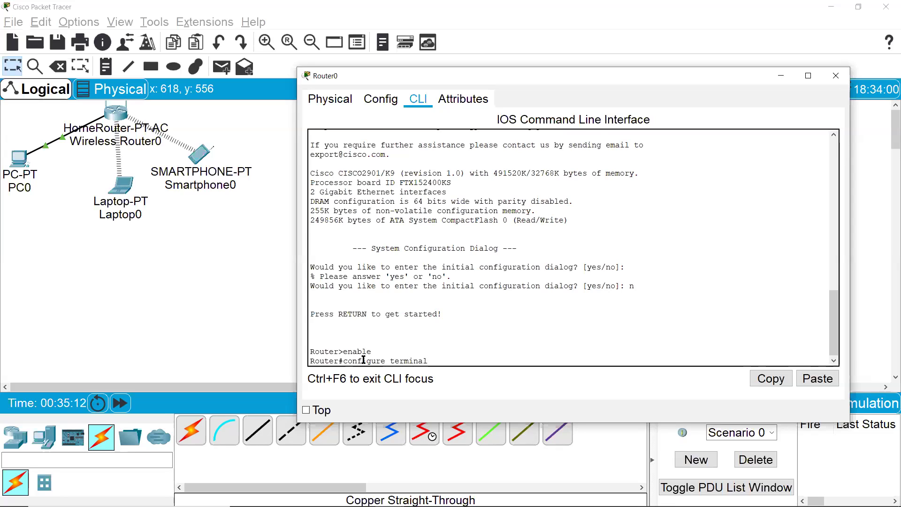
pyautogui.press('Return')
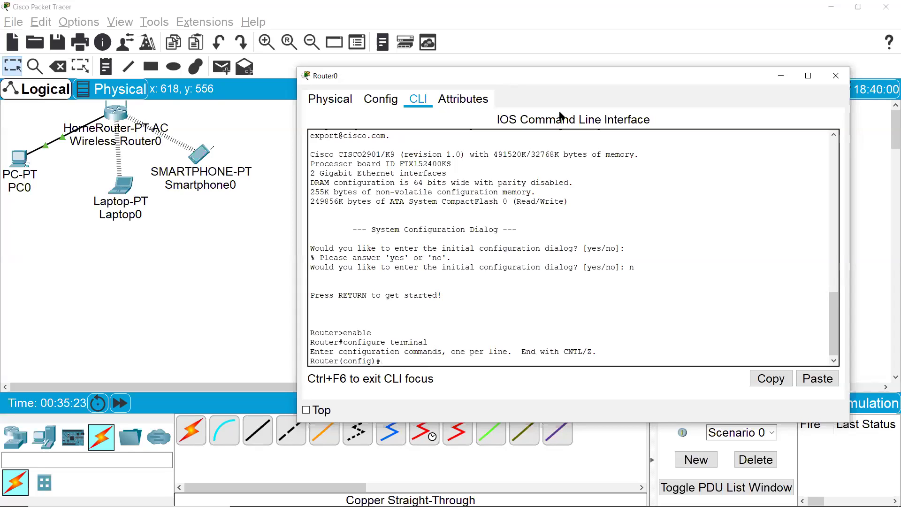
# - Enter interface configuration for gigabitEthernet 0/0, the router port facing Switch0
pyautogui.moveTo(560, 84); pyautogui.dragTo(705, 234)
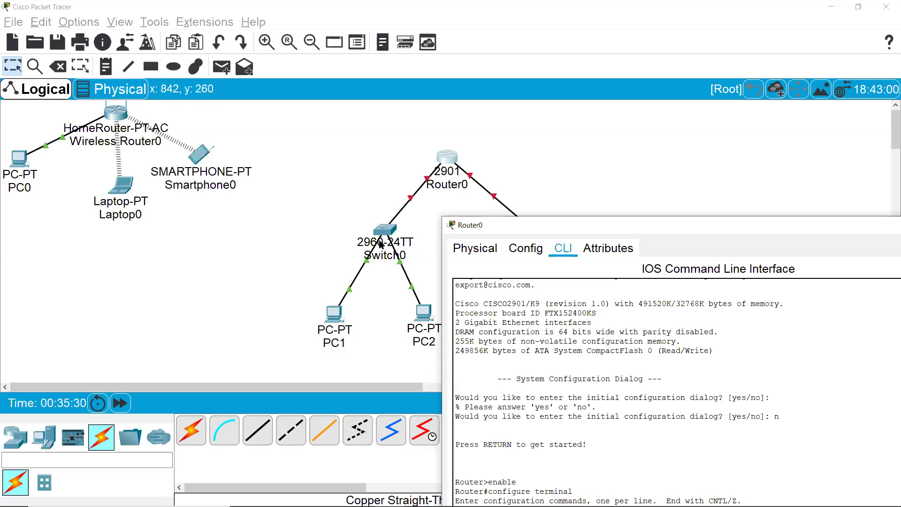
pyautogui.moveTo(537, 227); pyautogui.dragTo(439, 94)
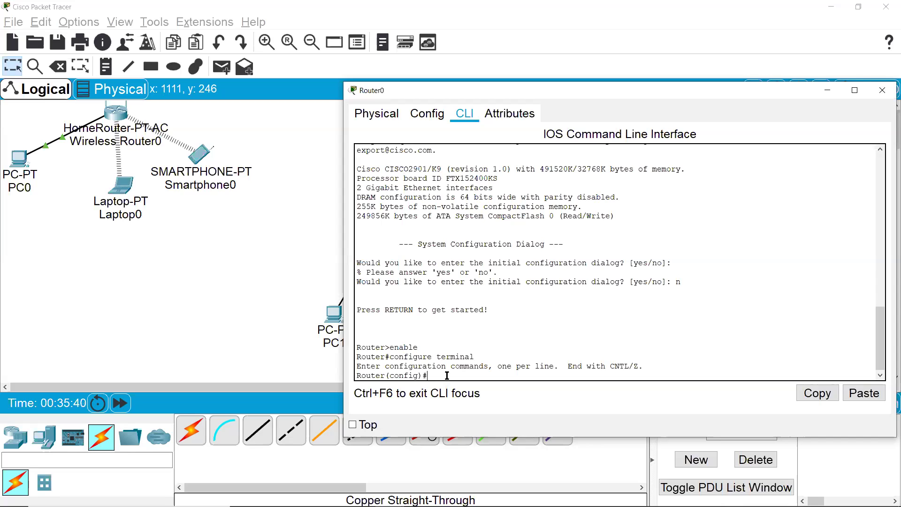
pyautogui.write('inter')
pyautogui.press('Tab')
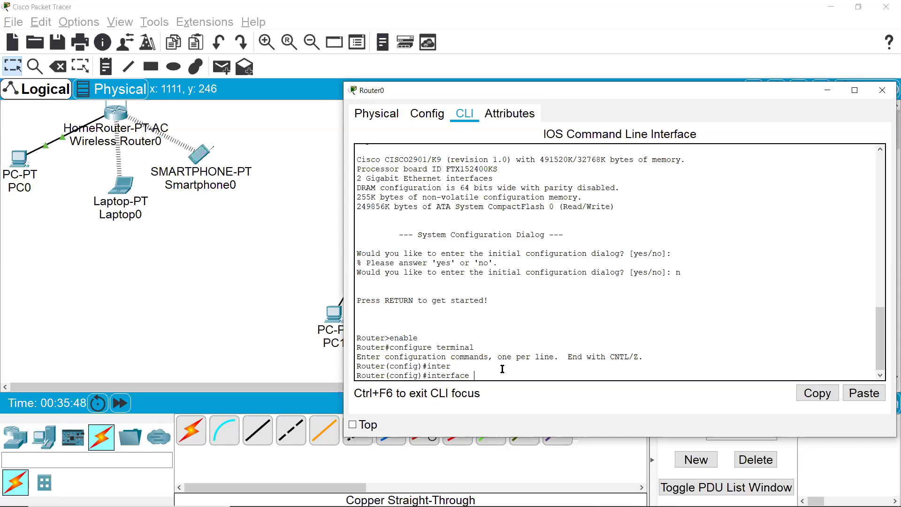
pyautogui.write('gig')
pyautogui.press('Tab')
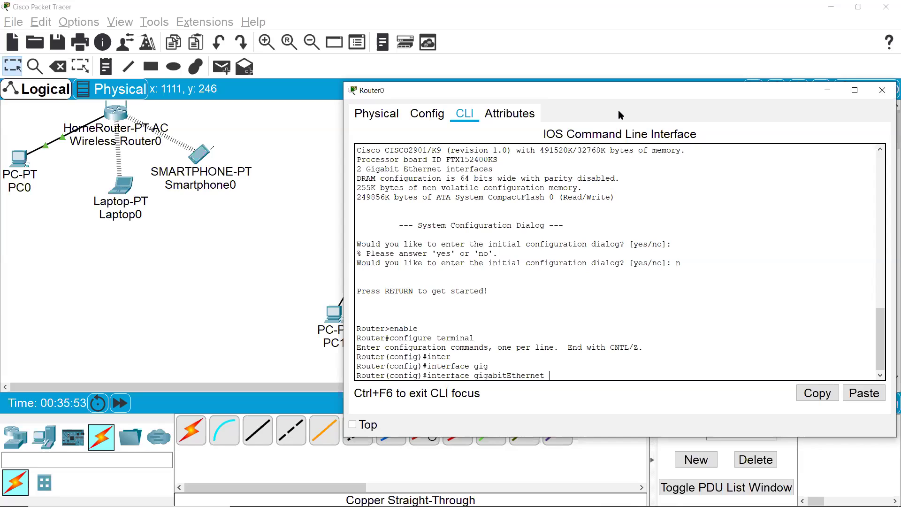
pyautogui.write('0/0')
pyautogui.press('Return')
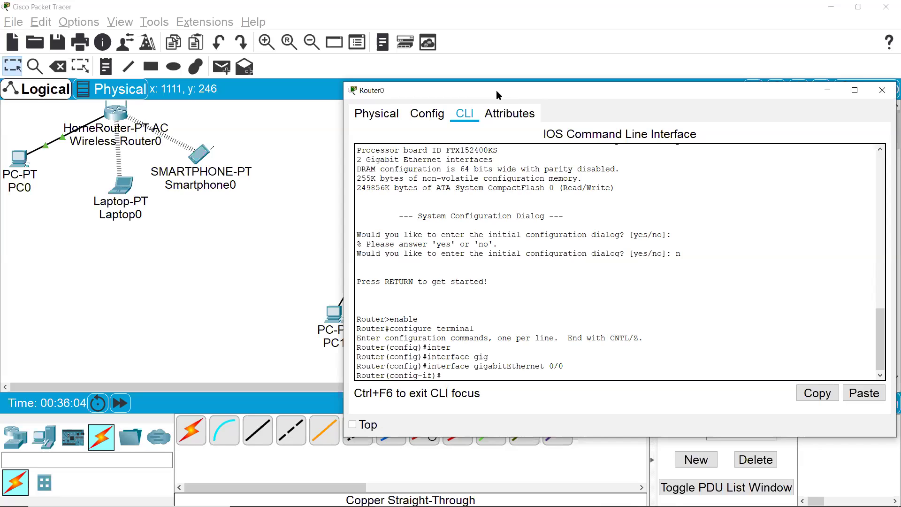
# - Assign IP address 192.168.0.1 with subnet mask 255.255.255.0 to Router0's gigabitEthernet 0/0 interface
pyautogui.moveTo(497, 90); pyautogui.dragTo(636, 89)
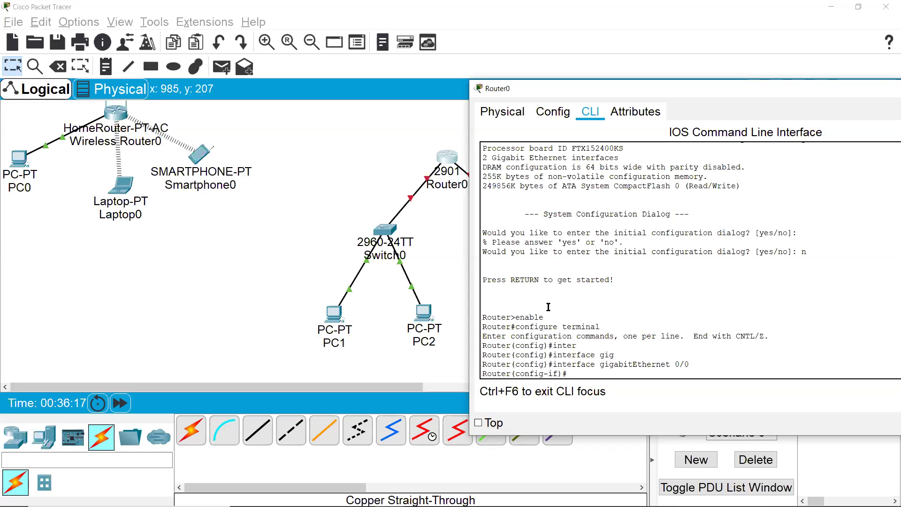
pyautogui.write('ip a')
pyautogui.press('Tab')
pyautogui.write('dd')
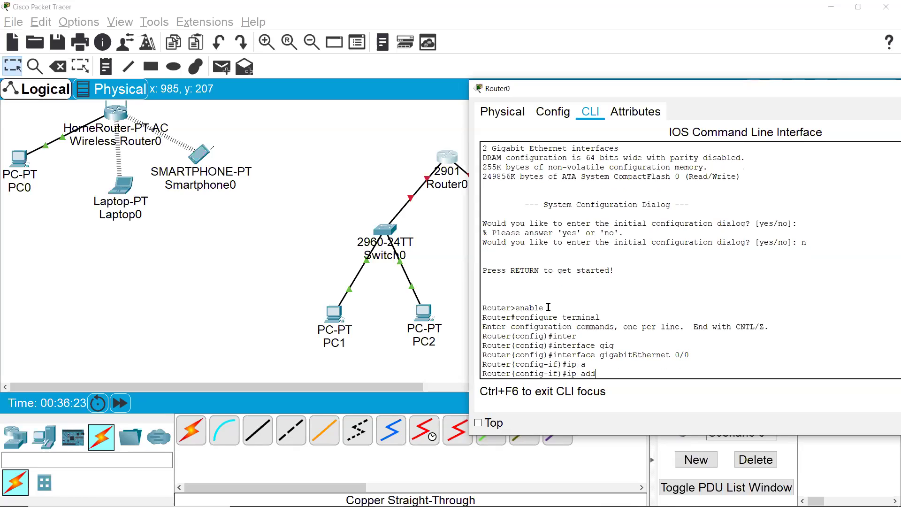
pyautogui.write('res')
pyautogui.press('Tab')
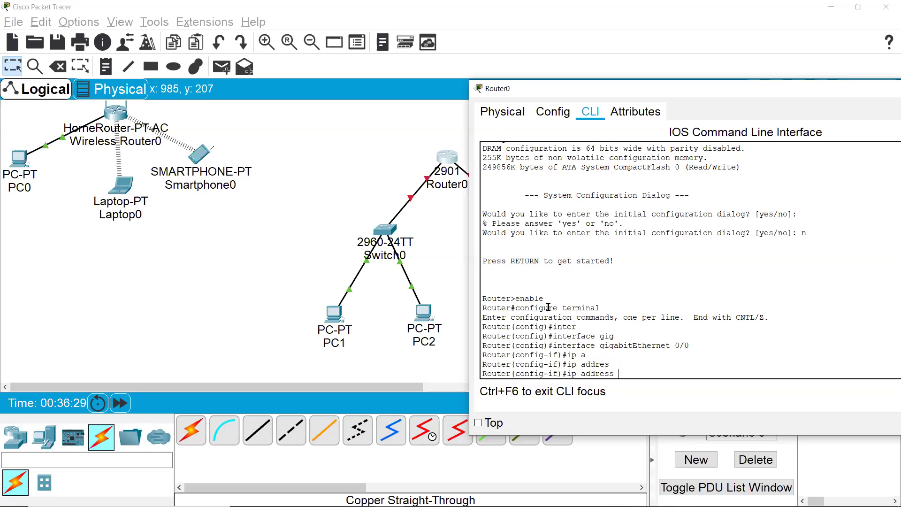
pyautogui.write('92.168.0.1')
pyautogui.write('255.255.255.0')
pyautogui.press('Return')
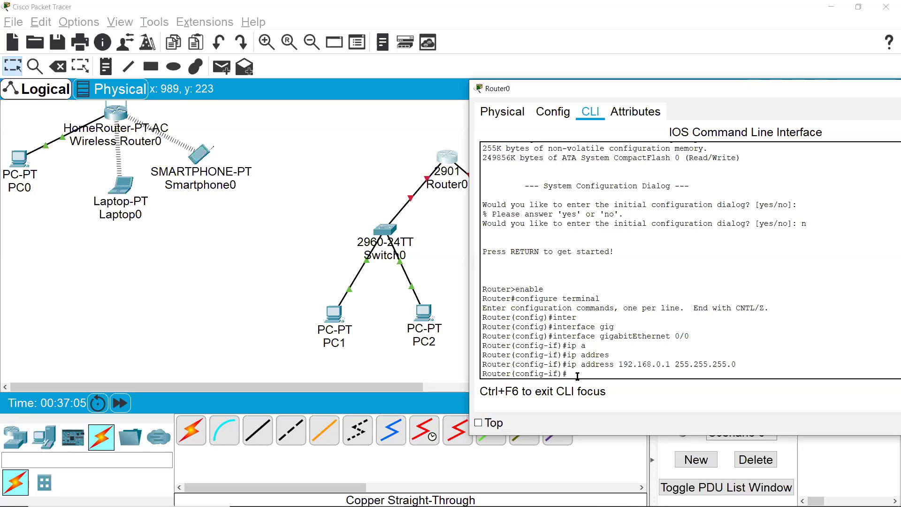
# - Enable gigabitEthernet 0/0 with no shutdown, and move the Router0 window aside to check the link to Switch0
pyautogui.write('no shutdown')
pyautogui.press('Return')
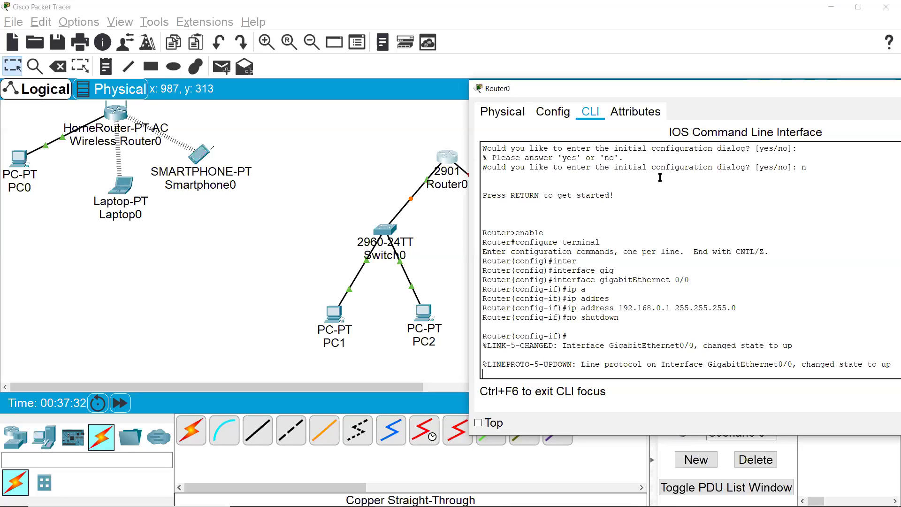
pyautogui.moveTo(651, 92); pyautogui.dragTo(592, 118)
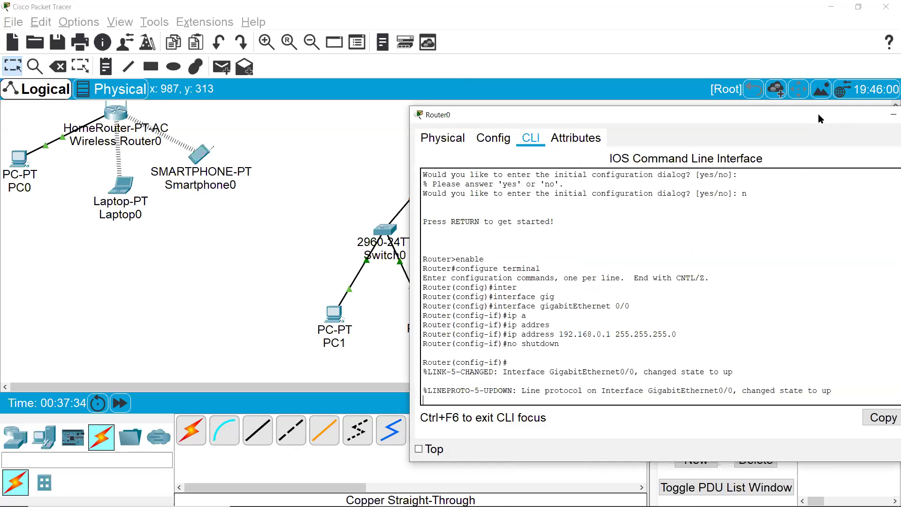
pyautogui.moveTo(818, 118); pyautogui.dragTo(560, 286)
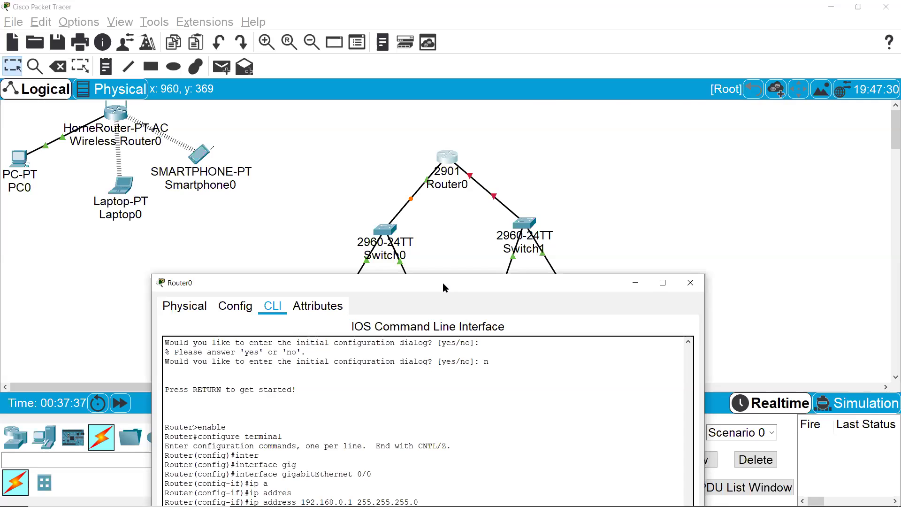
pyautogui.moveTo(443, 282); pyautogui.dragTo(818, 75)
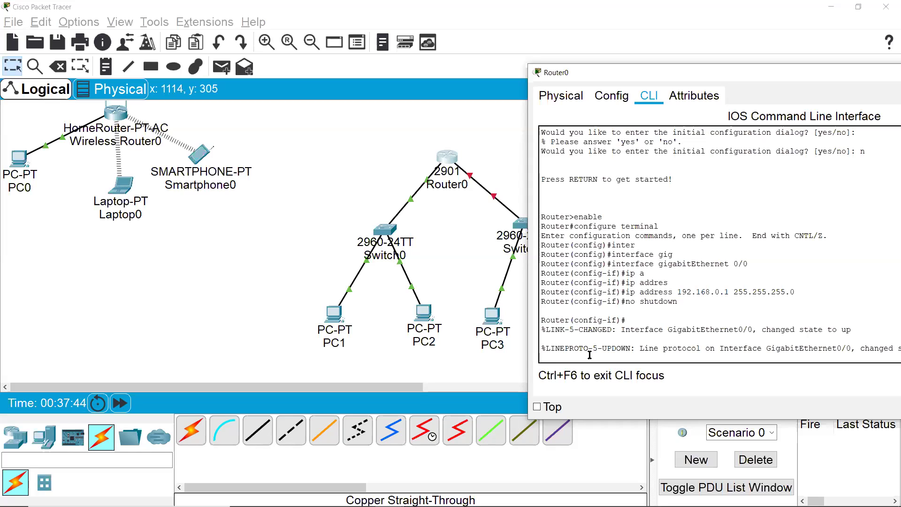
# - Exit the gigabitEthernet 0/0 configuration and enter interface configuration for gigabitEthernet 0/1
pyautogui.press('Return')
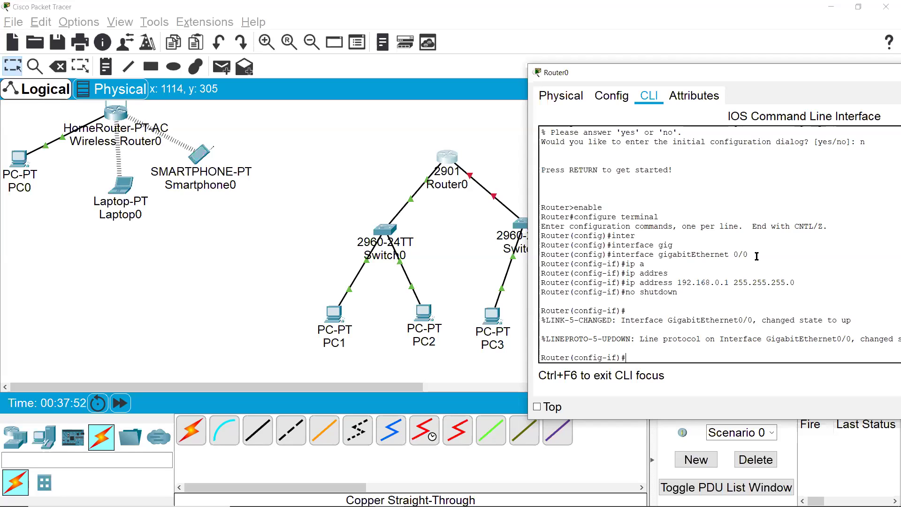
pyautogui.write('it')
pyautogui.press('Return')
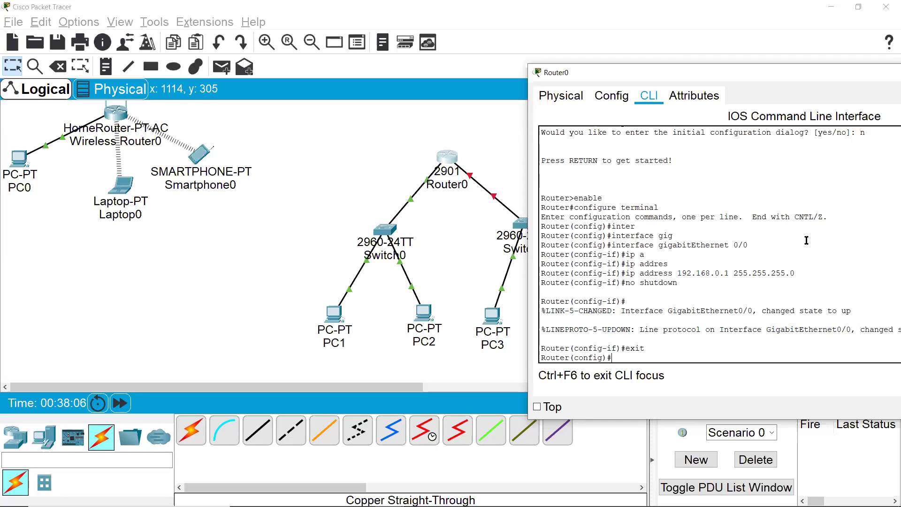
pyautogui.write('int')
pyautogui.press('Tab')
pyautogui.write('gig')
pyautogui.press('Tab')
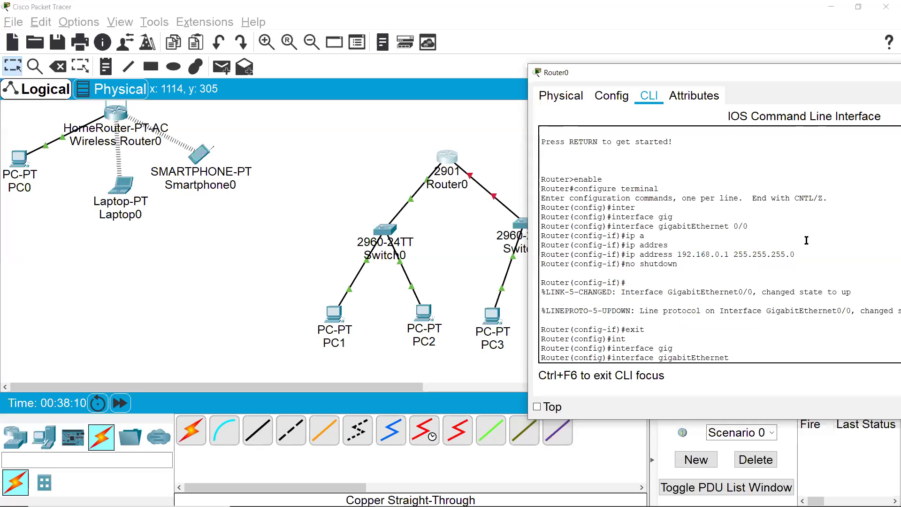
pyautogui.write('0')
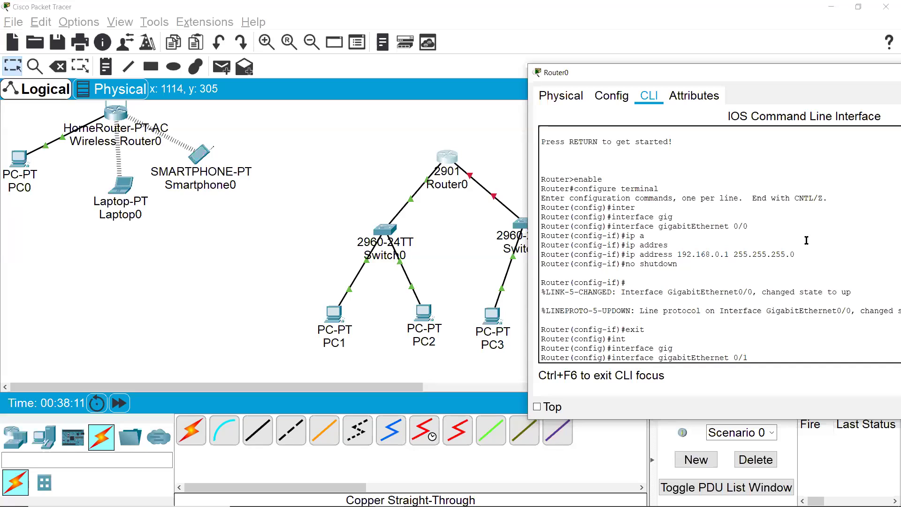
pyautogui.write('/1')
pyautogui.press('Return')
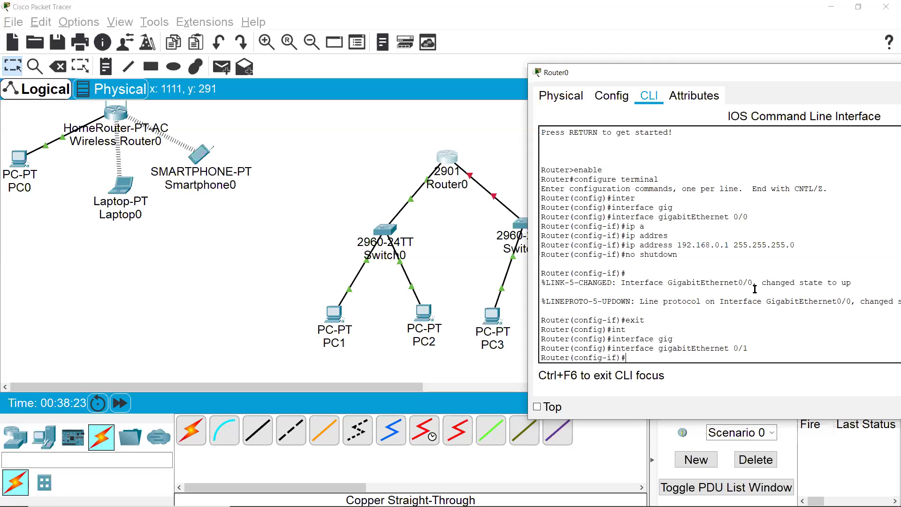
# - Assign IP address 192.168.1.1 with mask 255.255.255.0 to gigabitEthernet 0/1 and enable the interface with no shutdown
pyautogui.write('p addres')
pyautogui.press('Tab')
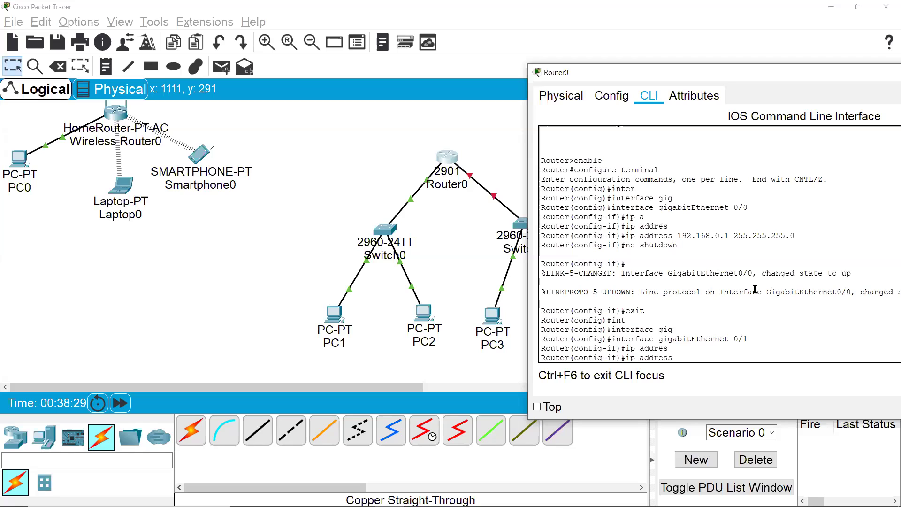
pyautogui.write('192.168.1.1 255.255.255.0')
pyautogui.press('Return')
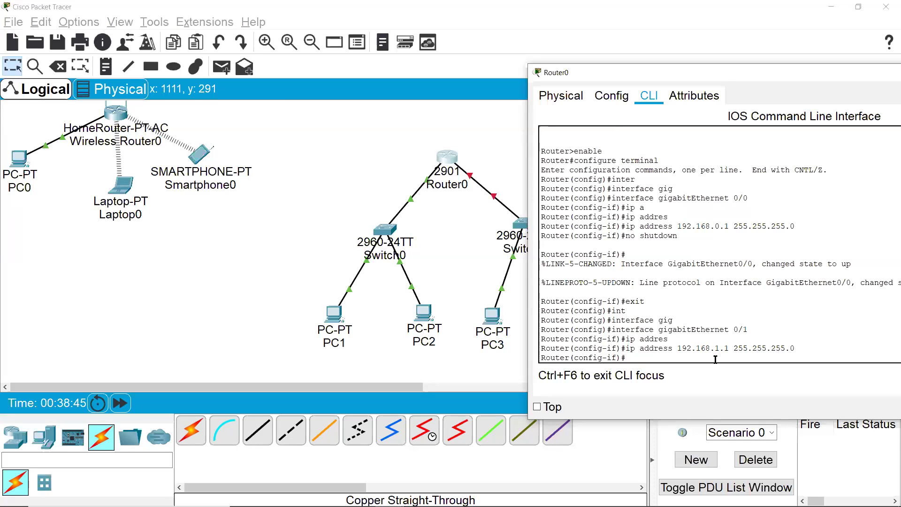
pyautogui.write('no shutdown')
pyautogui.press('Return')
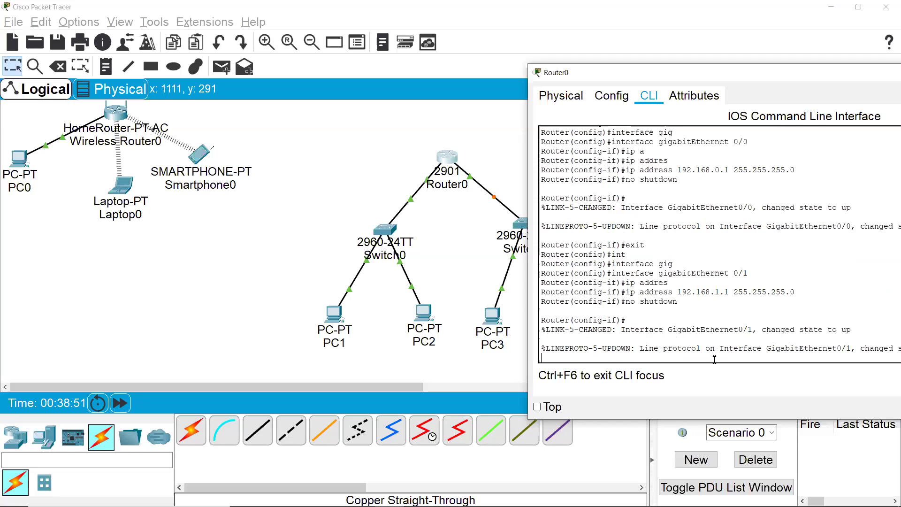
# - Return to Router0's interface configuration prompt and close the Router0 window to get back to the topology
pyautogui.press('Return')
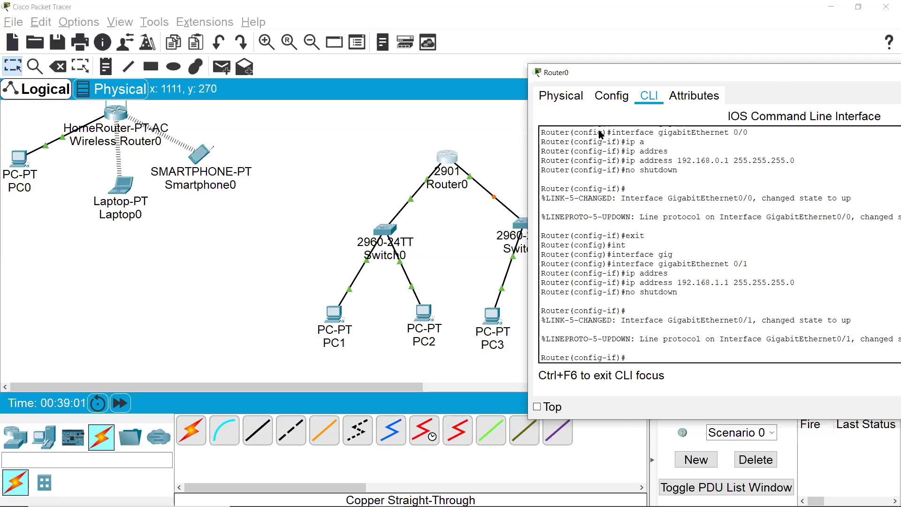
pyautogui.moveTo(600, 72); pyautogui.dragTo(396, 127)
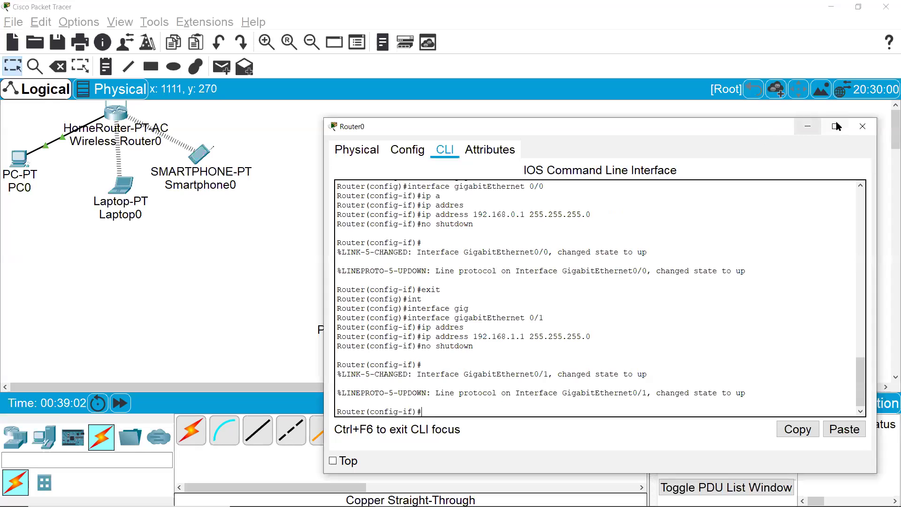
pyautogui.click(859, 126)
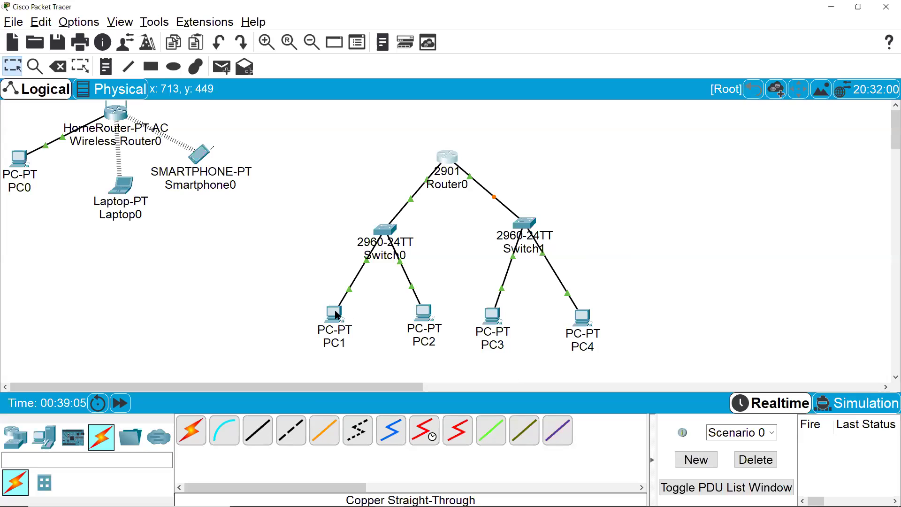
# - Set PC1's IPv4 default gateway to 192.168.0.1 in its IP configuration, keeping the topology in view beside the window
pyautogui.moveTo(337, 314); pyautogui.dragTo(331, 314)
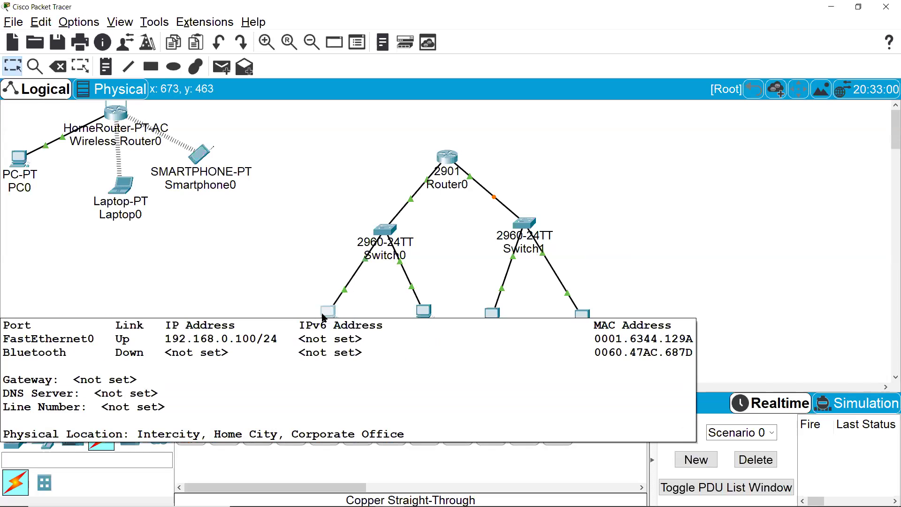
pyautogui.click(330, 317)
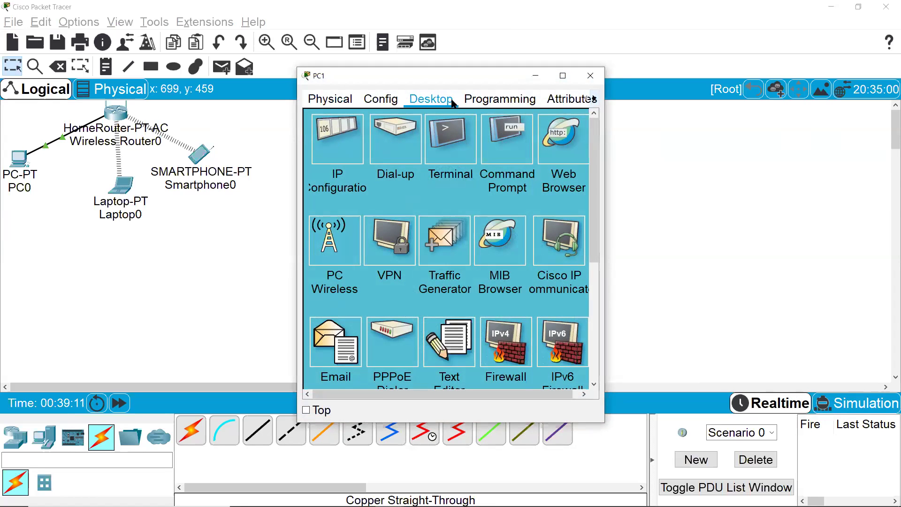
pyautogui.click(331, 144)
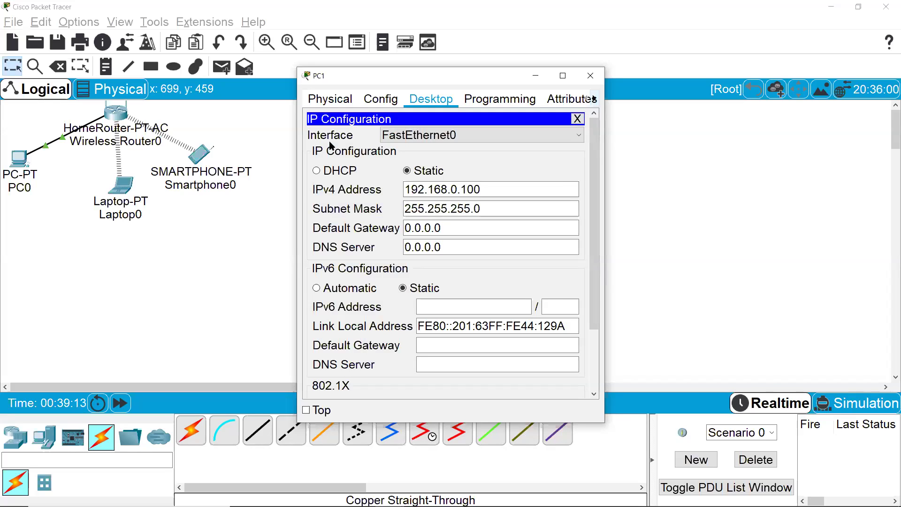
pyautogui.moveTo(606, 195); pyautogui.dragTo(789, 195)
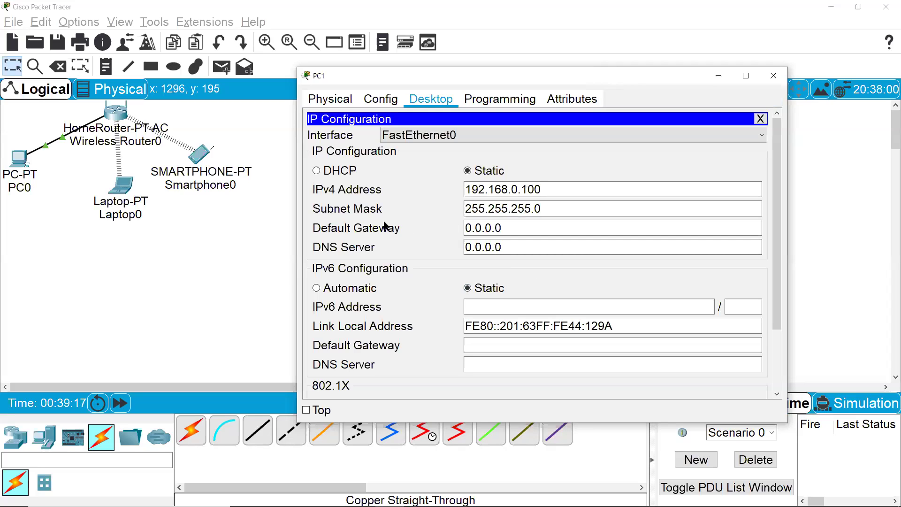
pyautogui.click(467, 227)
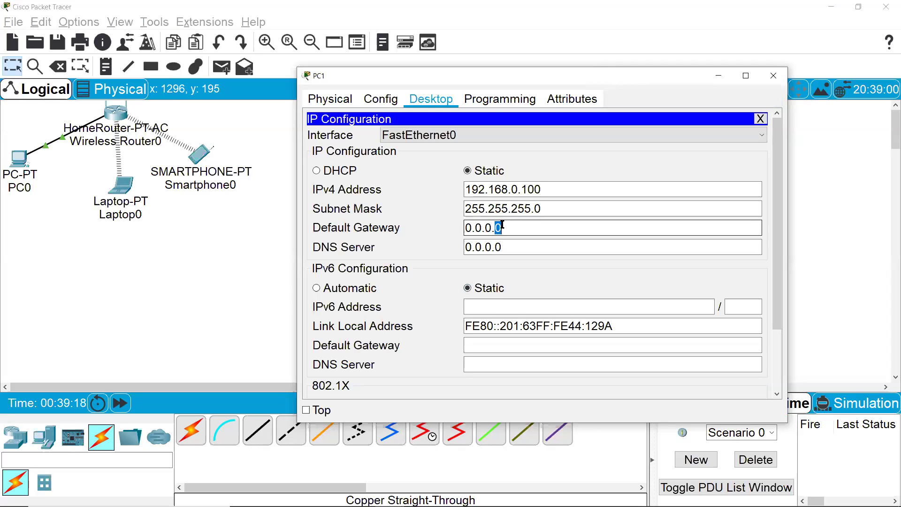
pyautogui.moveTo(500, 227); pyautogui.dragTo(465, 228)
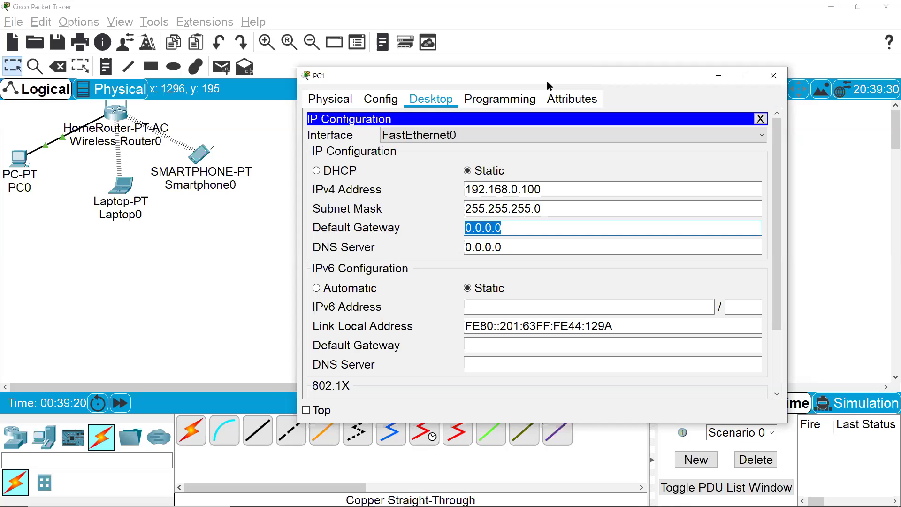
pyautogui.moveTo(547, 81); pyautogui.dragTo(624, 110)
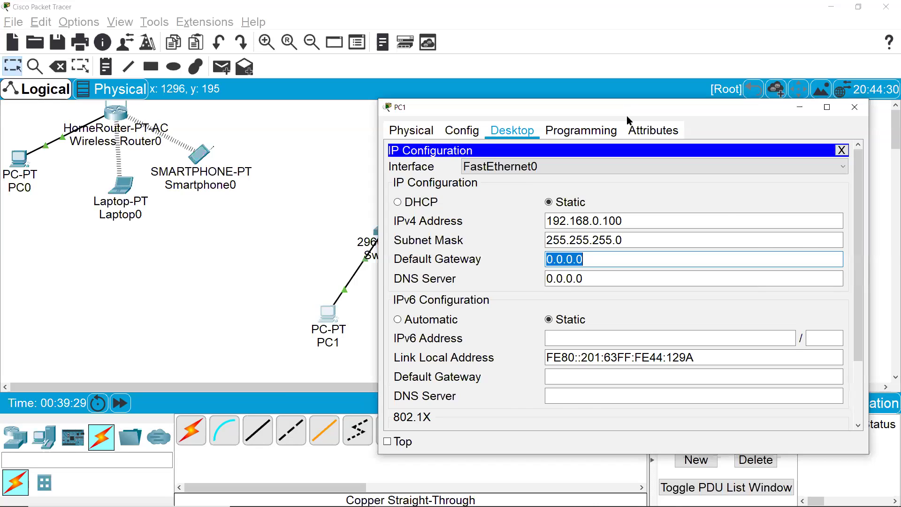
pyautogui.moveTo(625, 108); pyautogui.dragTo(738, 210)
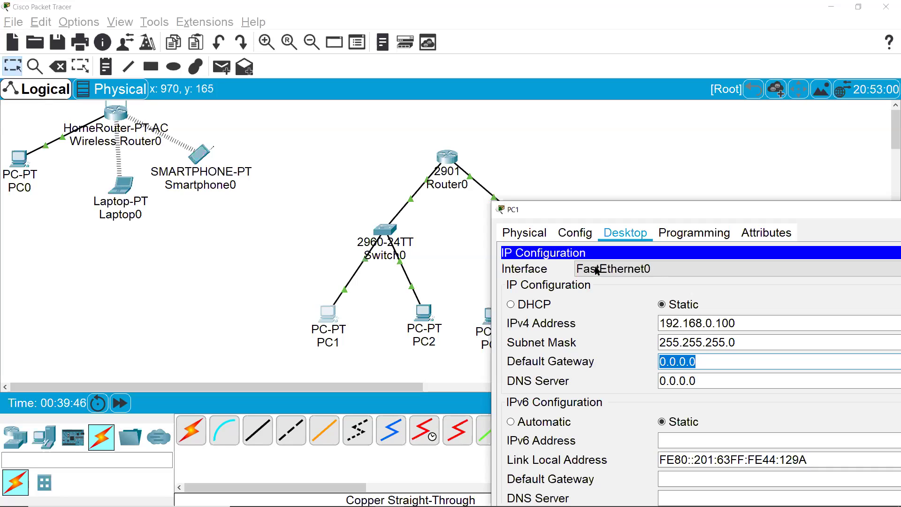
pyautogui.write('19')
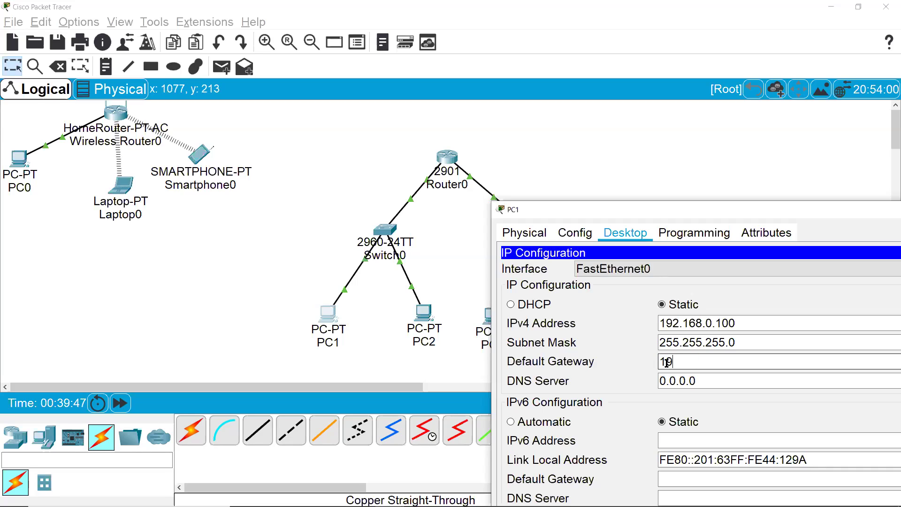
pyautogui.write('2.168.0.1')
pyautogui.moveTo(666, 206); pyautogui.dragTo(657, 120)
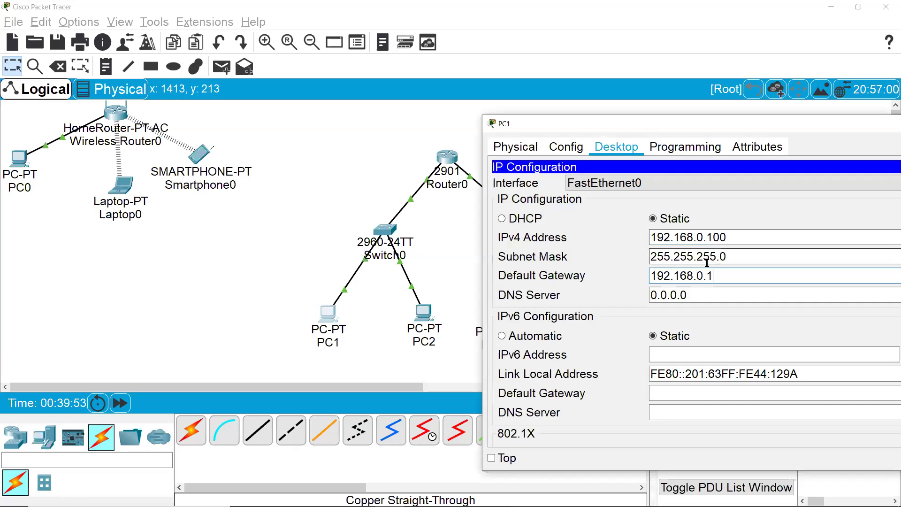
pyautogui.tripleClick(684, 276)
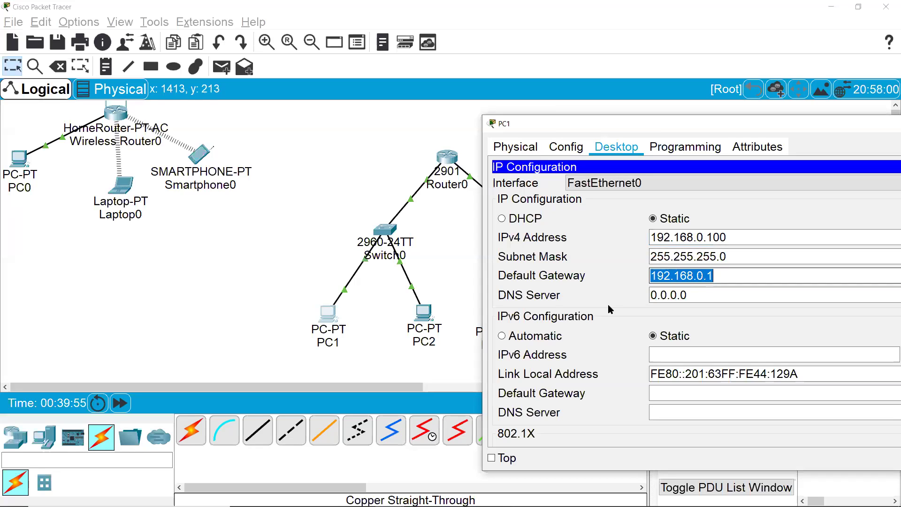
# - Set PC2's IPv4 default gateway to 192.168.0.1 in its IP configuration
pyautogui.click(429, 323)
pyautogui.click(331, 149)
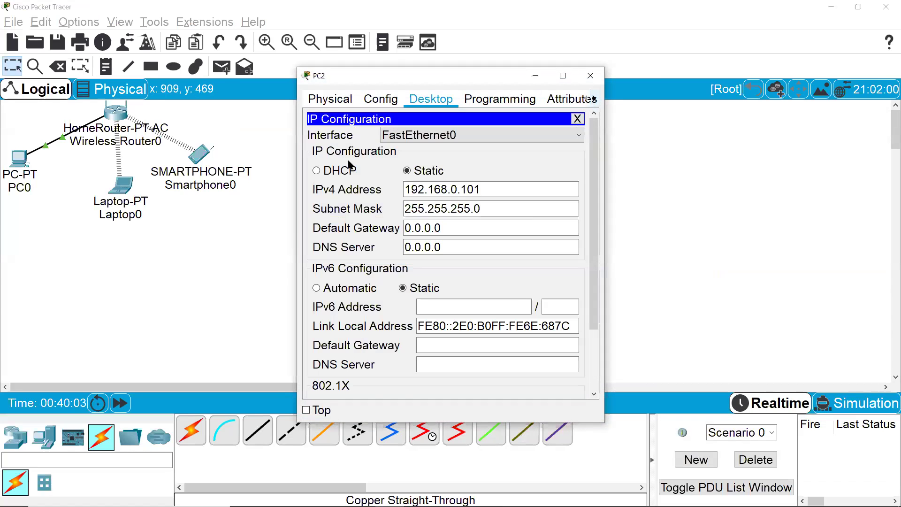
pyautogui.doubleClick(420, 227)
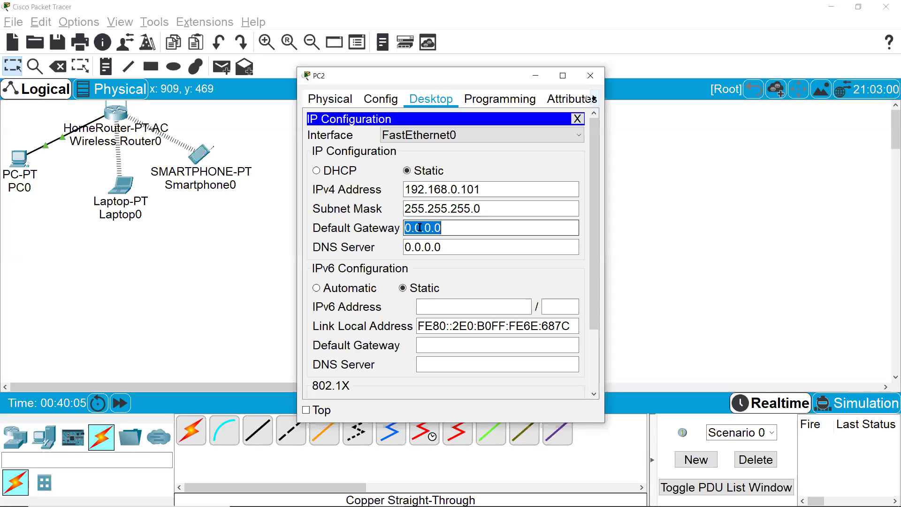
pyautogui.write('192')
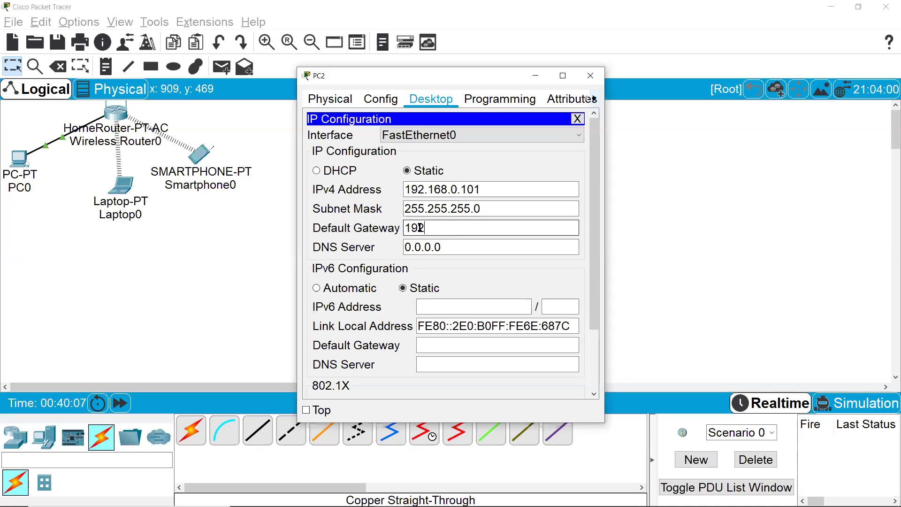
pyautogui.write('.168.0.1')
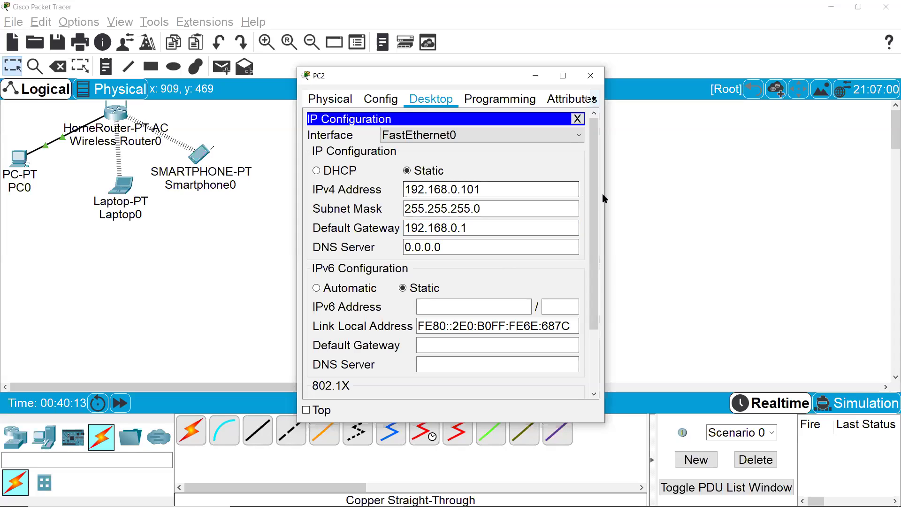
# - Widen the PC2 window and move it aside to examine its IP configuration next to the network topology
pyautogui.moveTo(605, 191); pyautogui.dragTo(795, 198)
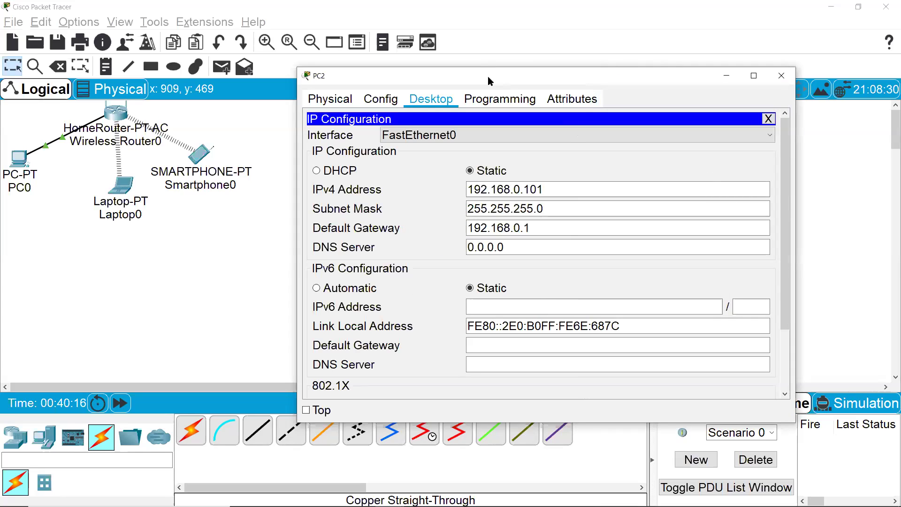
pyautogui.moveTo(488, 76); pyautogui.dragTo(423, 118)
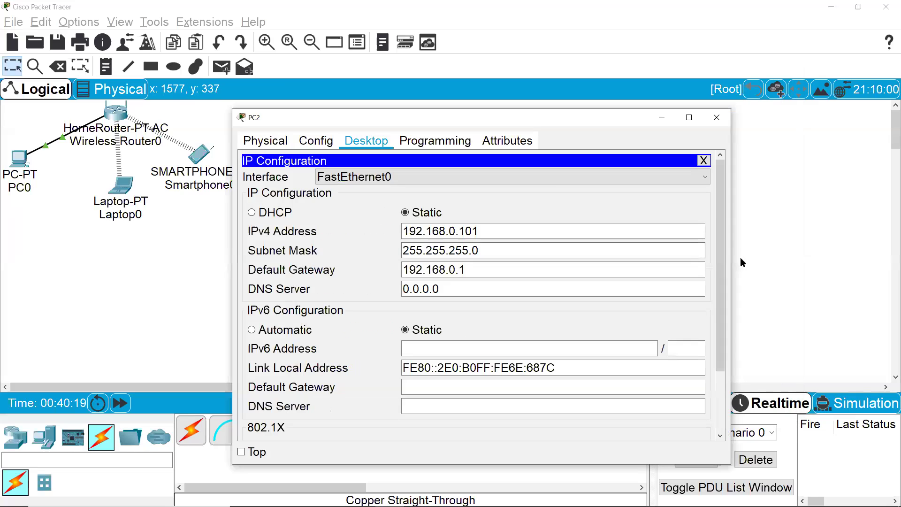
pyautogui.moveTo(735, 257); pyautogui.dragTo(704, 253)
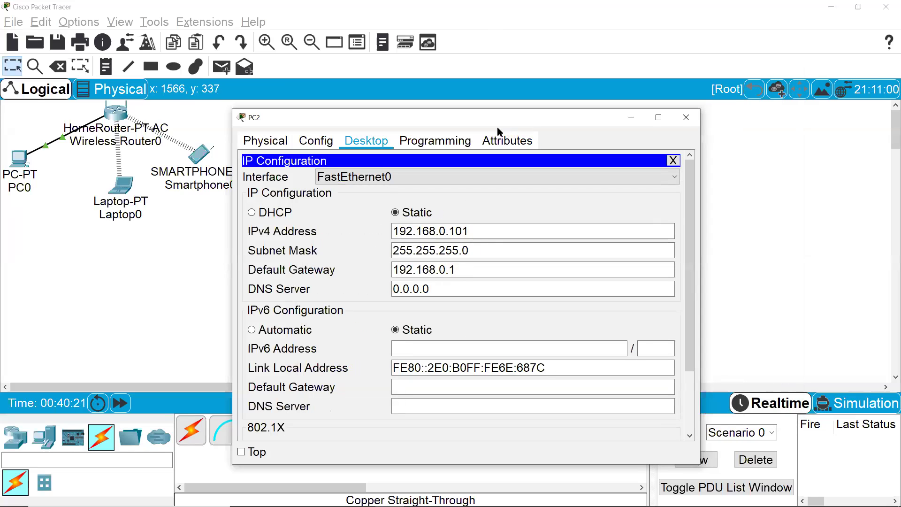
pyautogui.moveTo(492, 117); pyautogui.dragTo(776, 128)
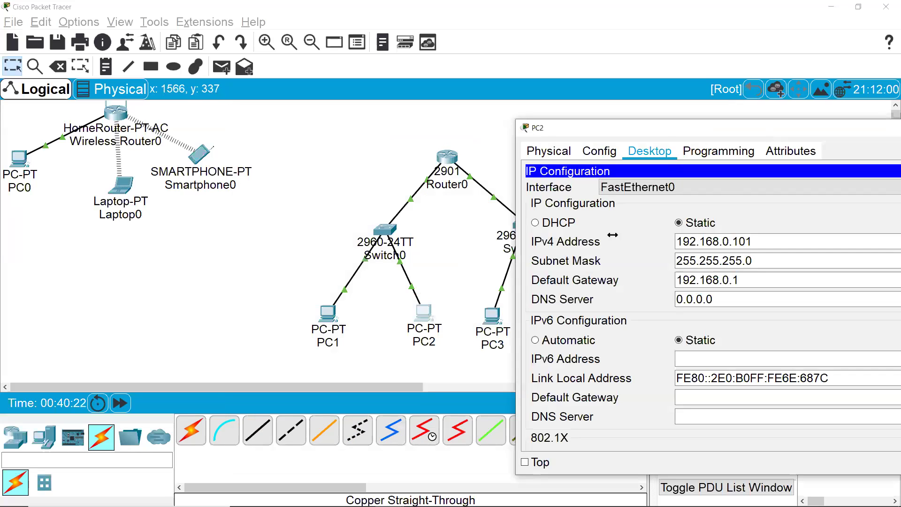
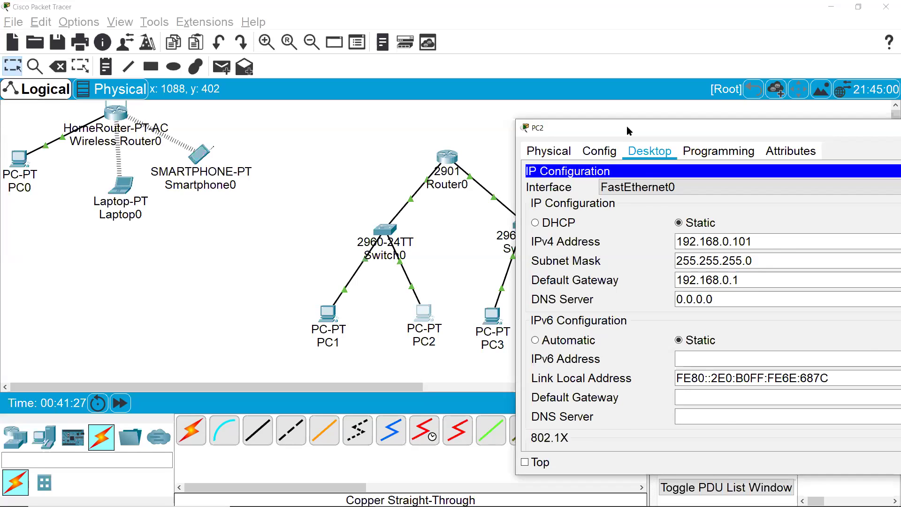
pyautogui.moveTo(626, 126); pyautogui.dragTo(675, 115)
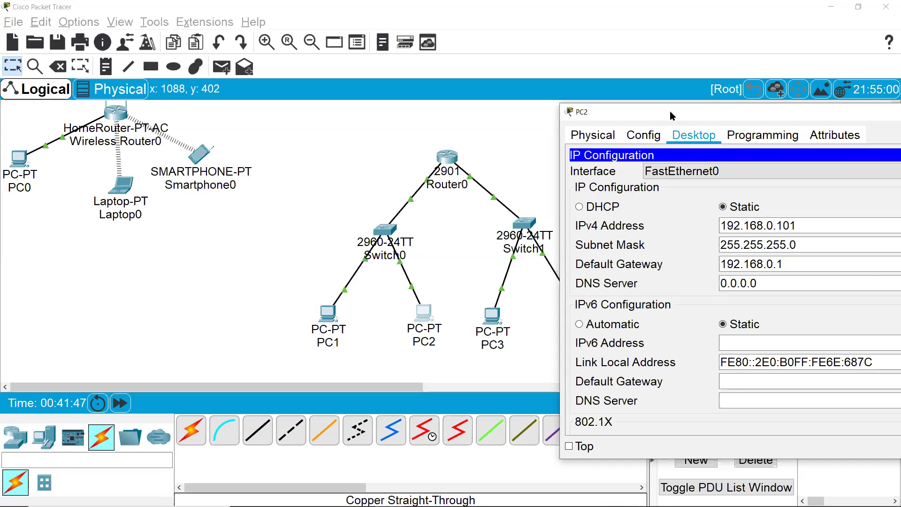
pyautogui.moveTo(669, 110); pyautogui.dragTo(576, 55)
# - Compare each octet of PC2's IPv4 address with its subnet mask to identify the network and host portions
pyautogui.click(634, 189)
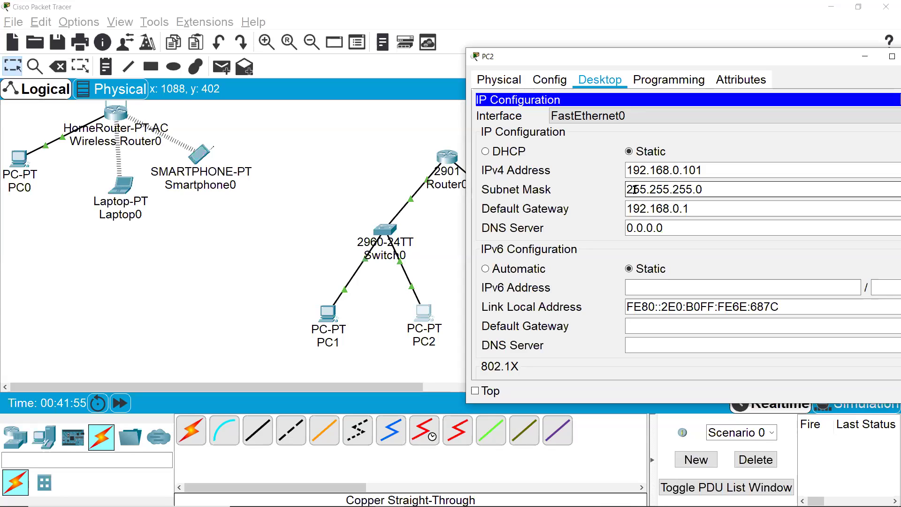
pyautogui.doubleClick(634, 170)
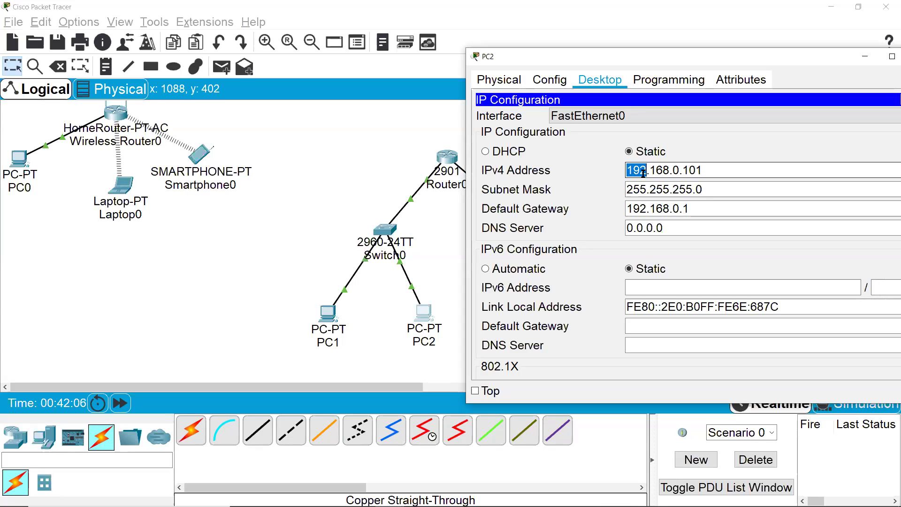
pyautogui.doubleClick(637, 187)
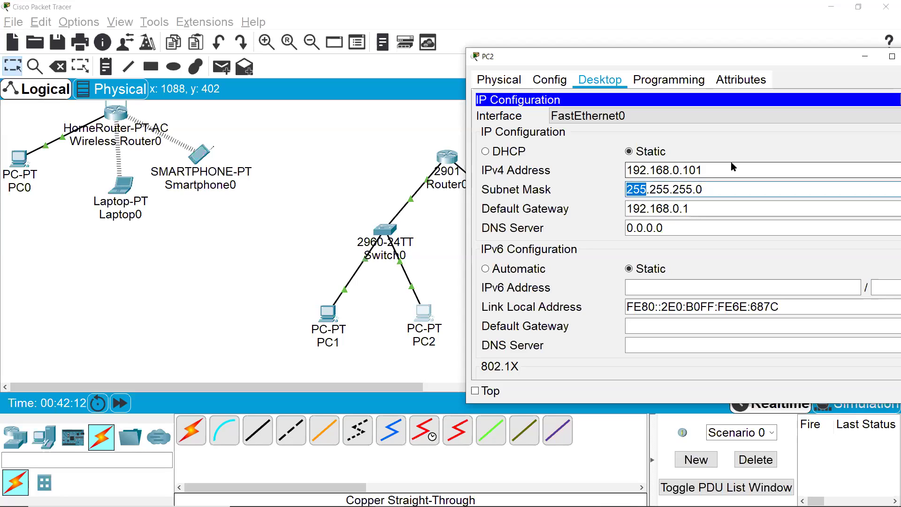
pyautogui.doubleClick(659, 170)
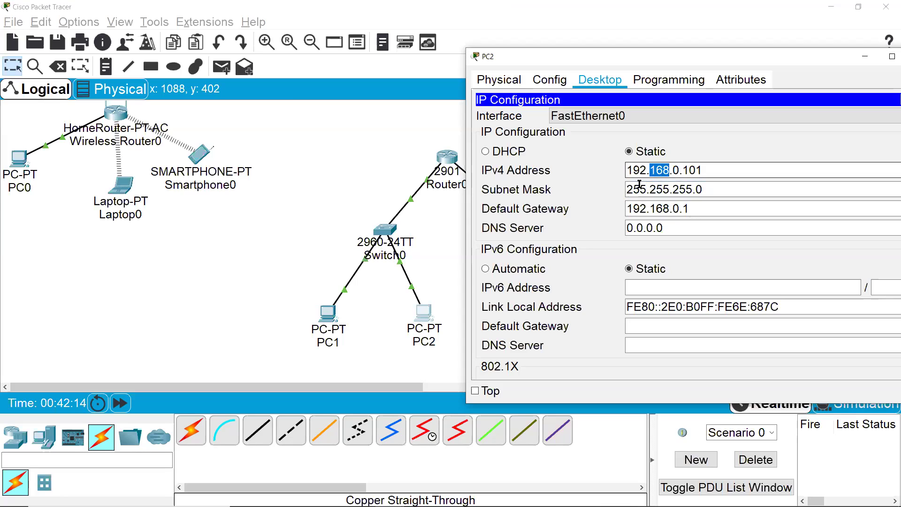
pyautogui.doubleClick(638, 188)
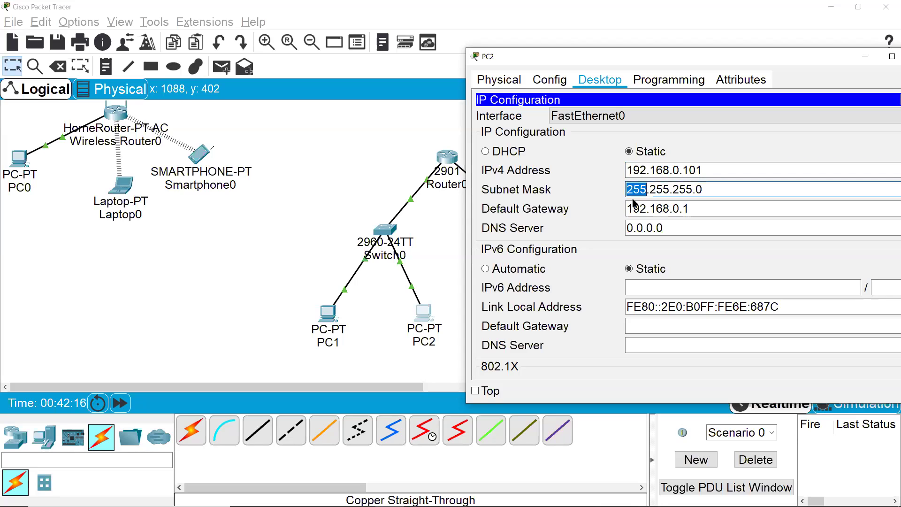
pyautogui.doubleClick(636, 170)
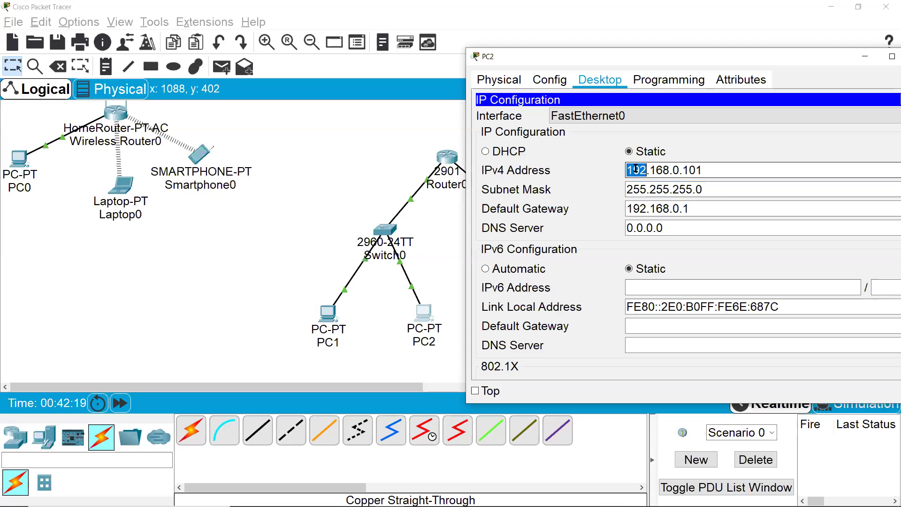
pyautogui.doubleClick(661, 170)
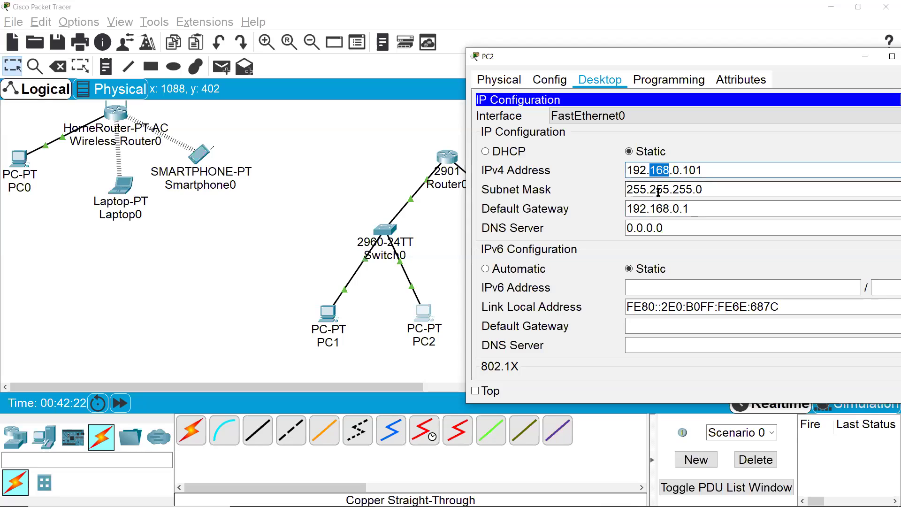
pyautogui.doubleClick(660, 189)
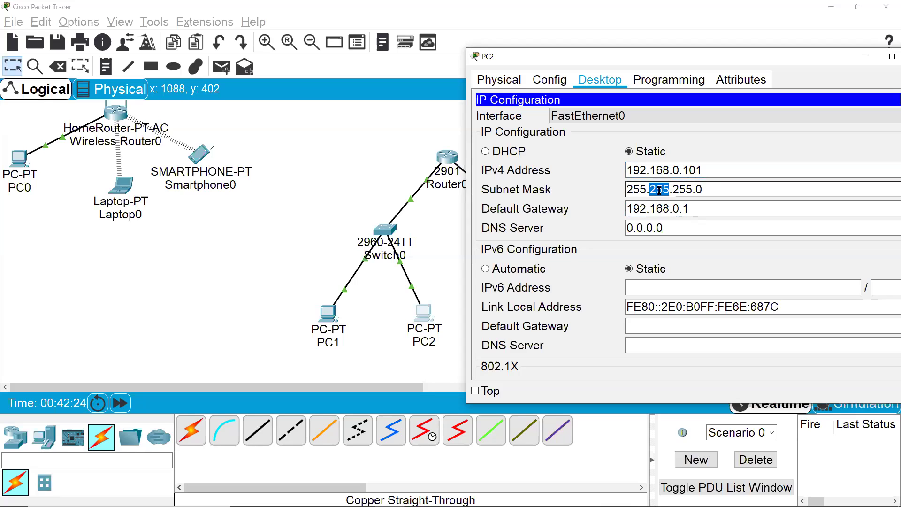
pyautogui.click(680, 170)
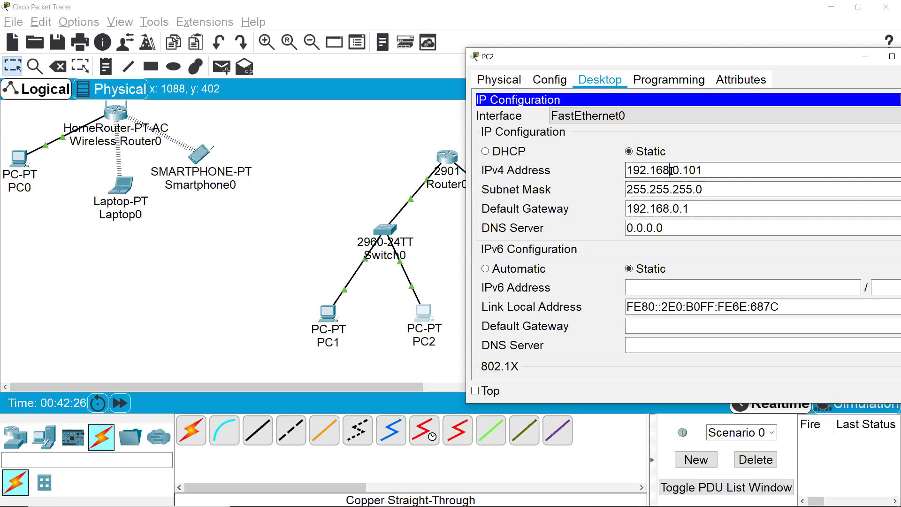
pyautogui.click(682, 189)
pyautogui.doubleClick(682, 189)
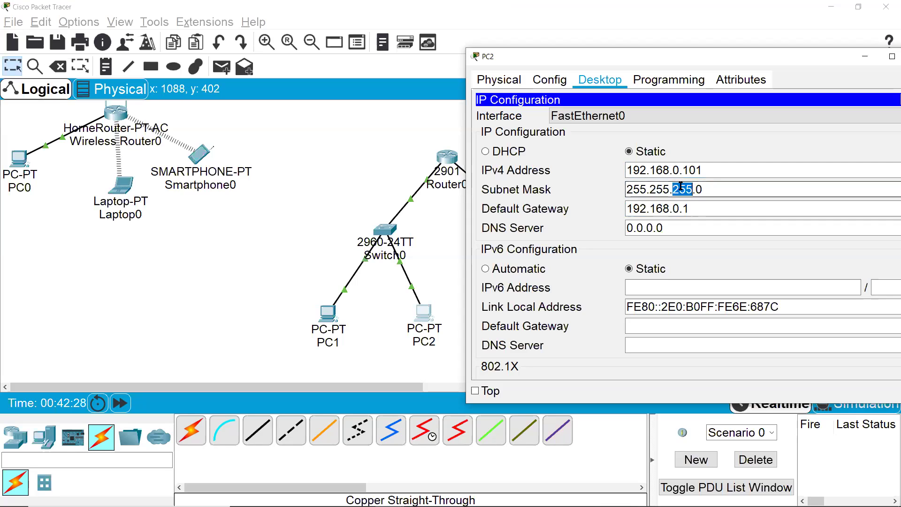
pyautogui.doubleClick(695, 170)
pyautogui.click(710, 190)
pyautogui.doubleClick(695, 169)
pyautogui.click(713, 190)
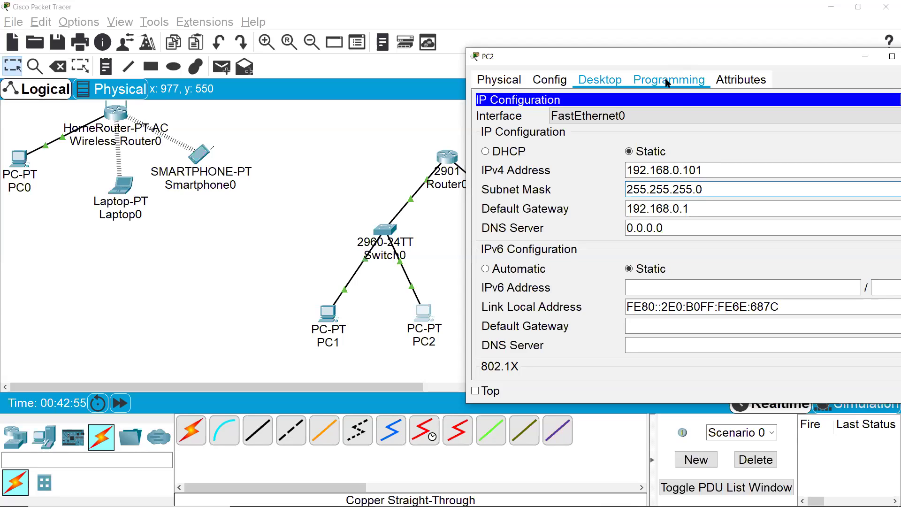
# - Close PC2's window and open PC3's IP configuration in a widened window placed beside the network topology
pyautogui.moveTo(660, 55); pyautogui.dragTo(433, 131)
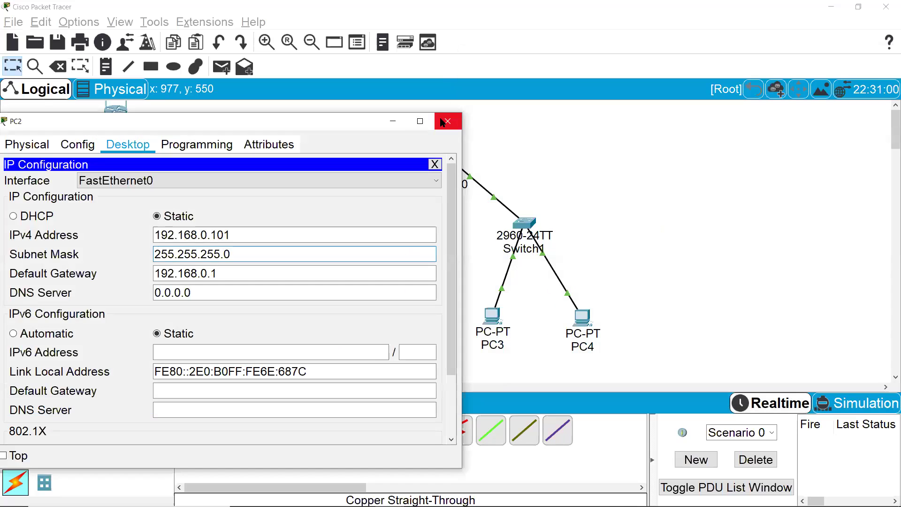
pyautogui.click(448, 122)
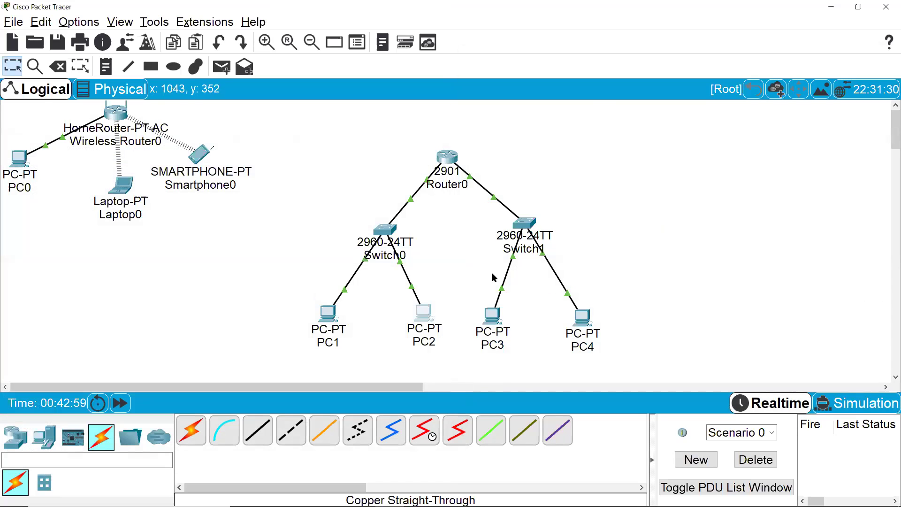
pyautogui.click(491, 315)
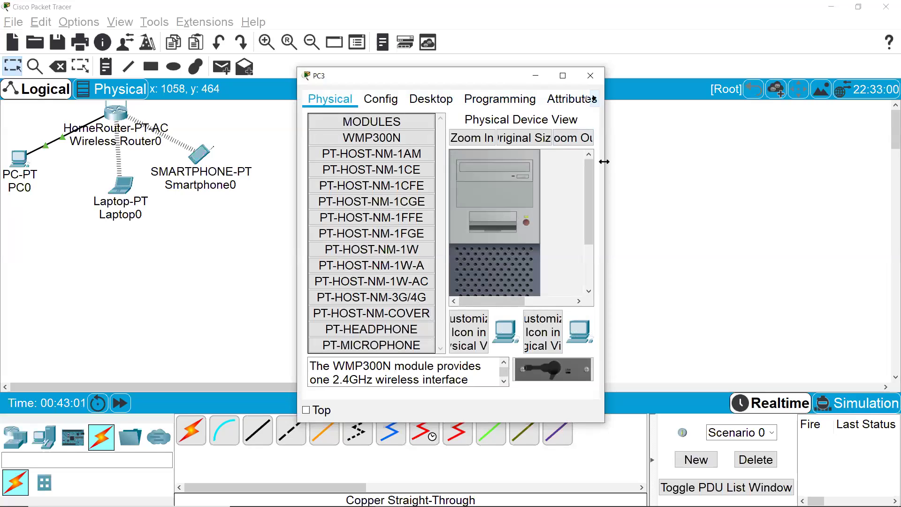
pyautogui.moveTo(604, 162); pyautogui.dragTo(740, 161)
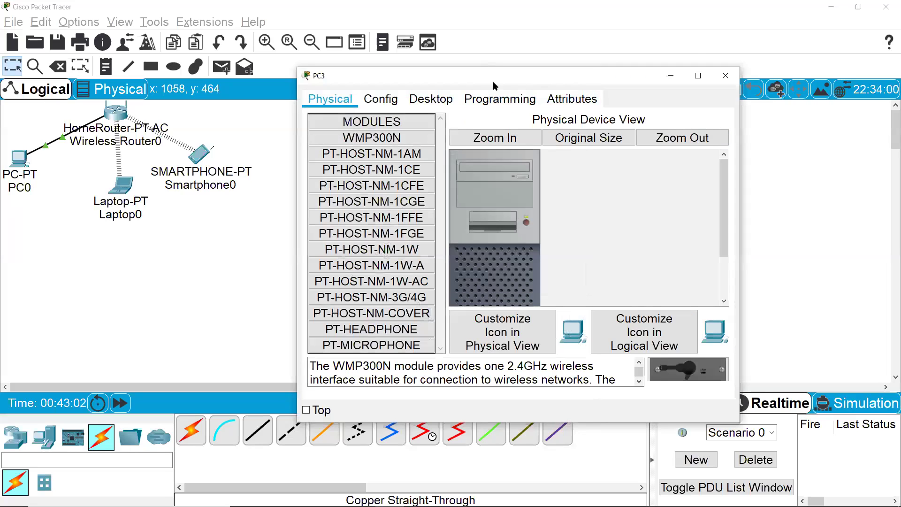
pyautogui.moveTo(469, 76); pyautogui.dragTo(764, 133)
pyautogui.click(726, 156)
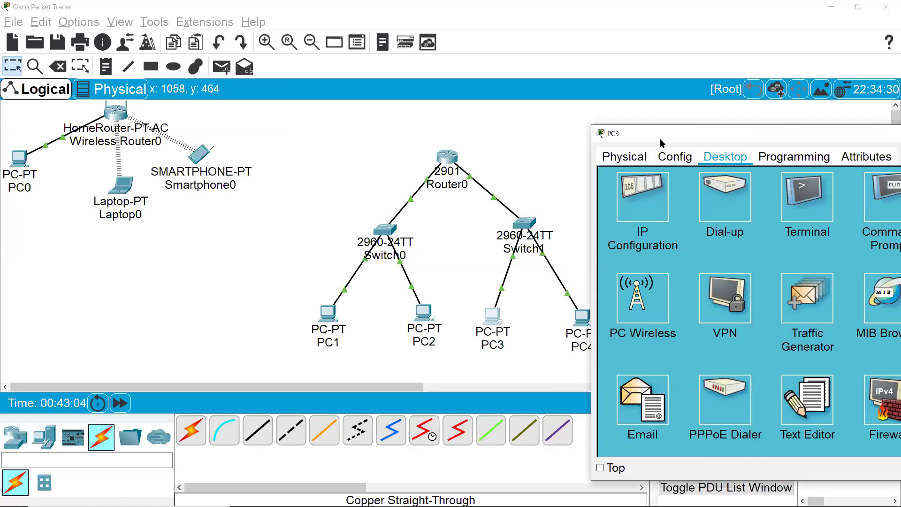
pyautogui.moveTo(660, 138); pyautogui.dragTo(640, 103)
pyautogui.click(638, 151)
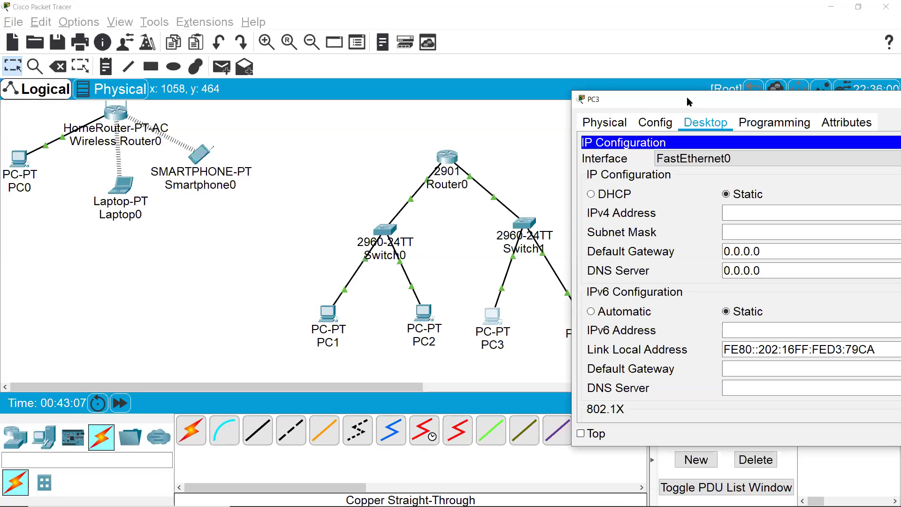
pyautogui.moveTo(777, 96); pyautogui.dragTo(868, 81)
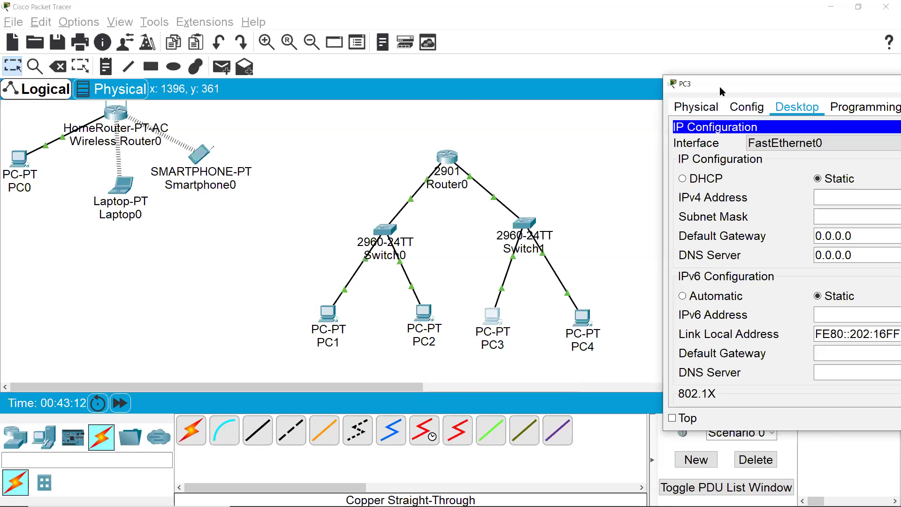
# - Assign PC3 the static IPv4 address 192.168.1.100 with subnet mask 255.255.255.0
pyautogui.moveTo(719, 86); pyautogui.dragTo(80, 72)
pyautogui.click(190, 190)
pyautogui.write('192.168')
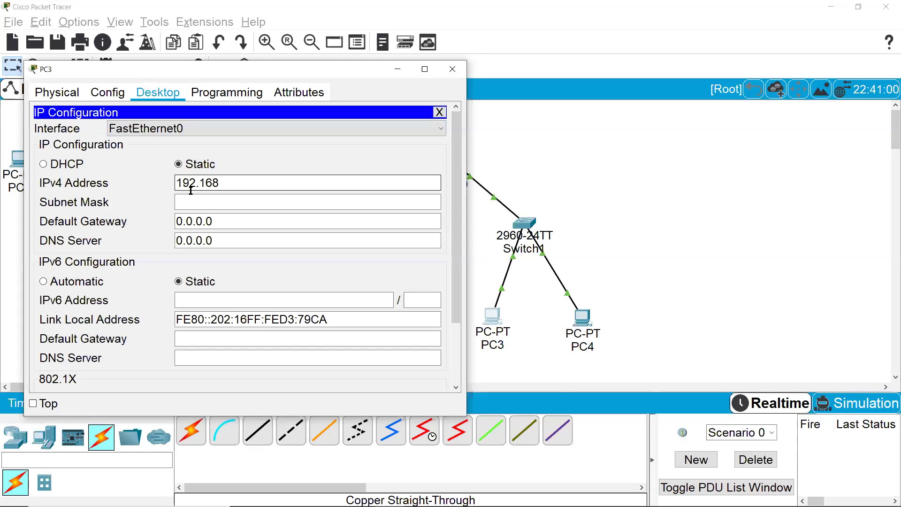
pyautogui.moveTo(306, 71); pyautogui.dragTo(592, 229)
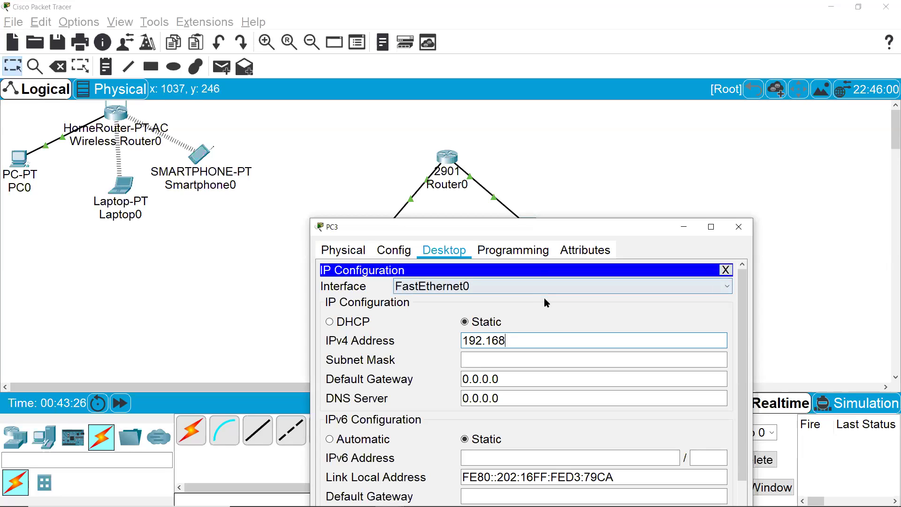
pyautogui.write('.1')
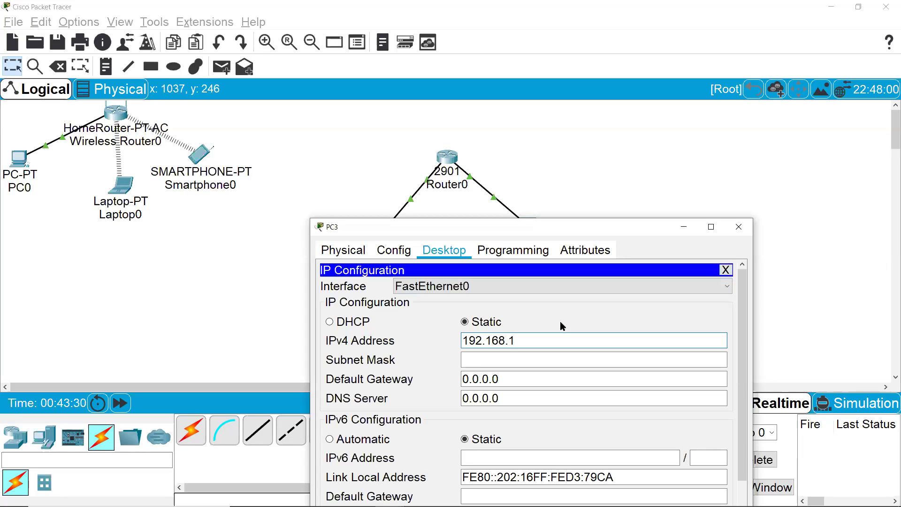
pyautogui.write('.')
pyautogui.moveTo(500, 234); pyautogui.dragTo(262, 114)
pyautogui.write('100')
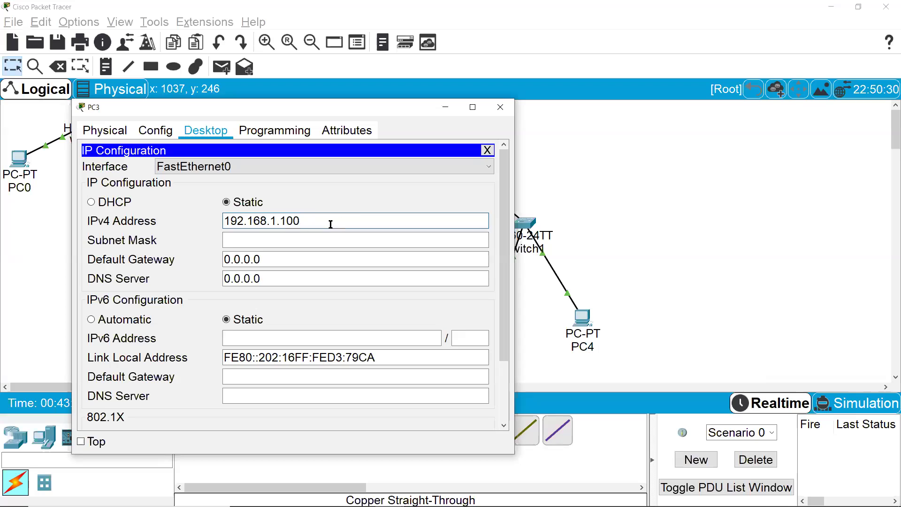
pyautogui.press('Tab')
pyautogui.click(277, 243)
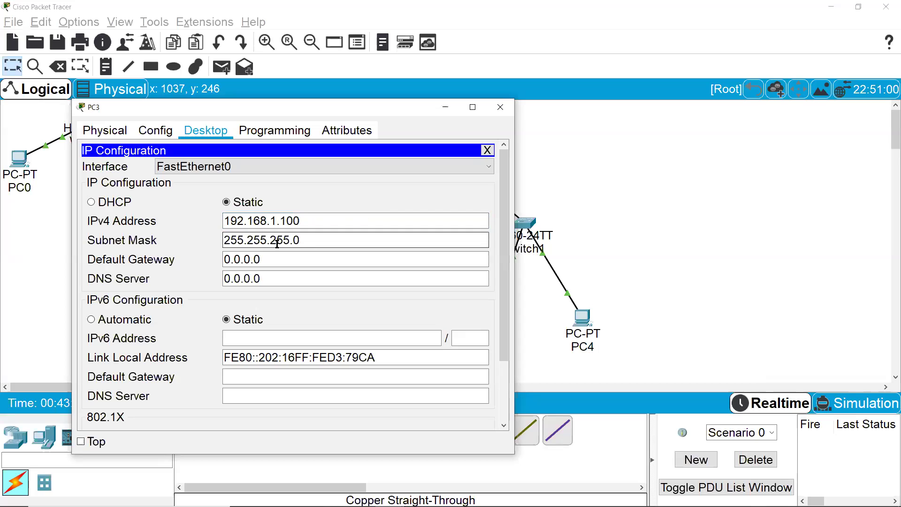
# - Set PC3's IPv4 default gateway to 192.168.1.1 and close its window
pyautogui.press('Tab')
pyautogui.doubleClick(262, 261)
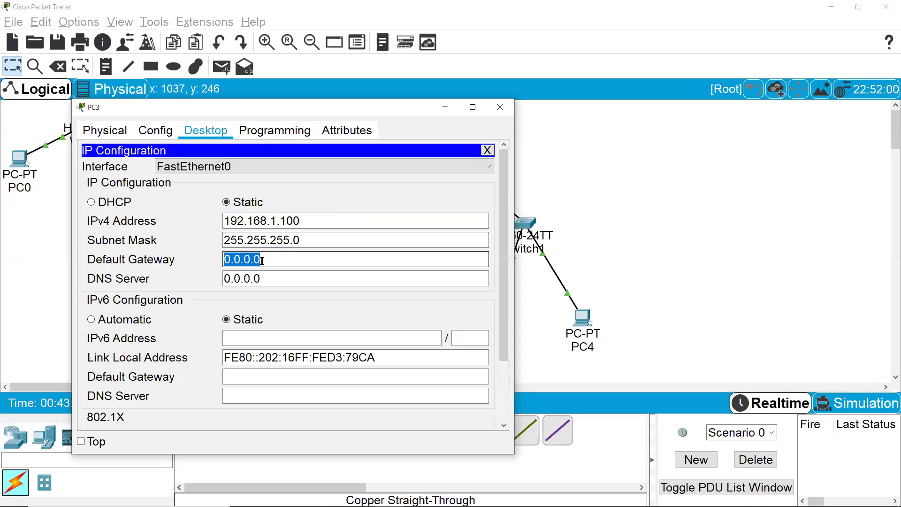
pyautogui.write('192.168.1.1')
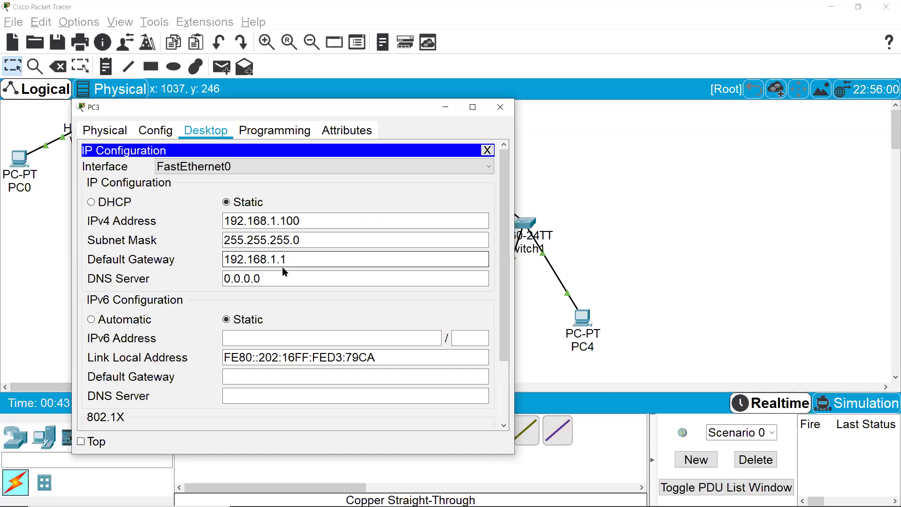
pyautogui.click(500, 107)
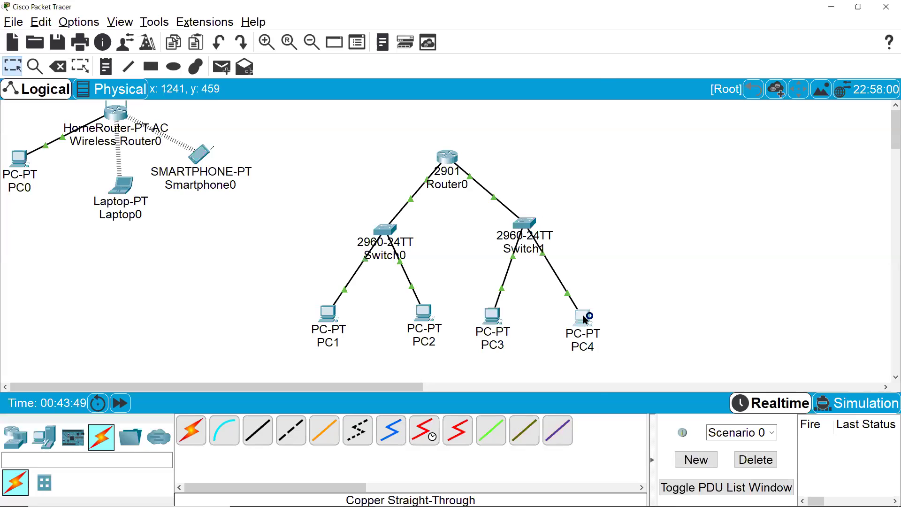
# - Open PC4's IP configuration and assign the static IPv4 address 192.168.1.101 with subnet mask 255.255.255.0
pyautogui.click(583, 315)
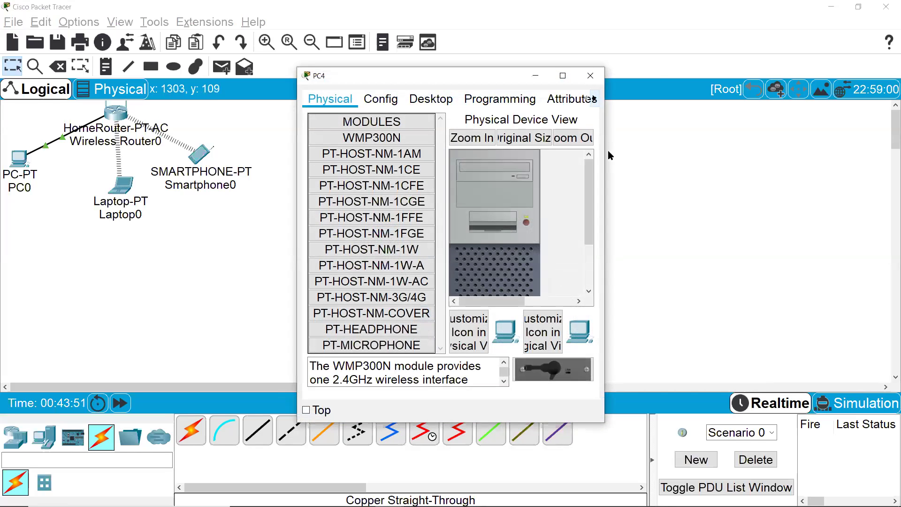
pyautogui.moveTo(605, 150); pyautogui.dragTo(724, 150)
pyautogui.click(445, 105)
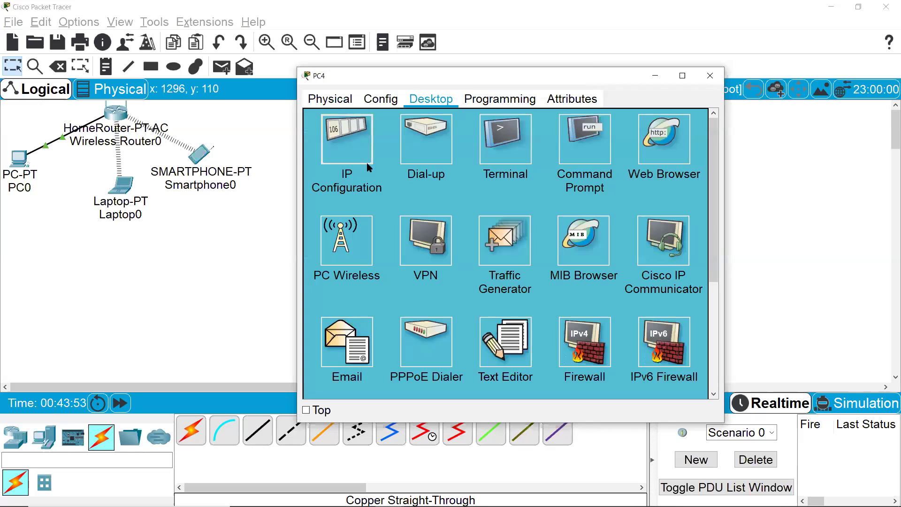
pyautogui.click(368, 162)
pyautogui.moveTo(410, 80); pyautogui.dragTo(648, 112)
pyautogui.click(741, 223)
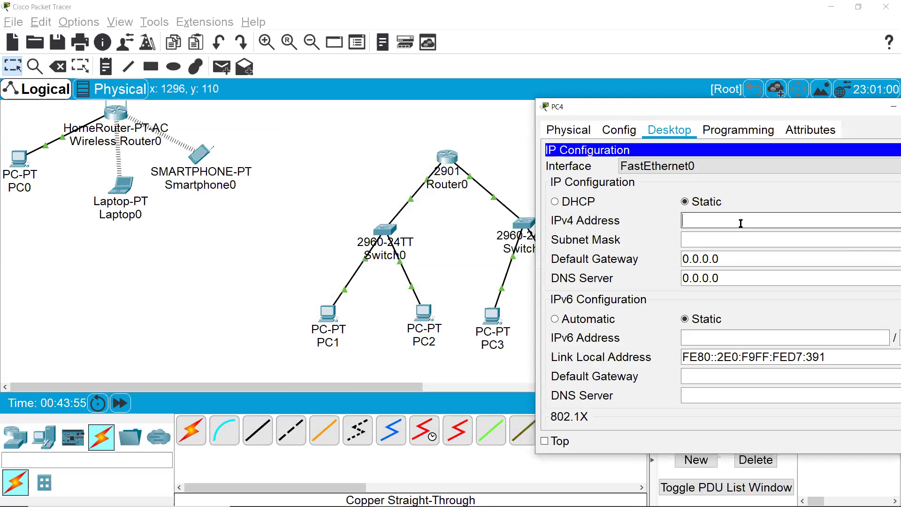
pyautogui.write('192.168.1.101')
pyautogui.press('Tab')
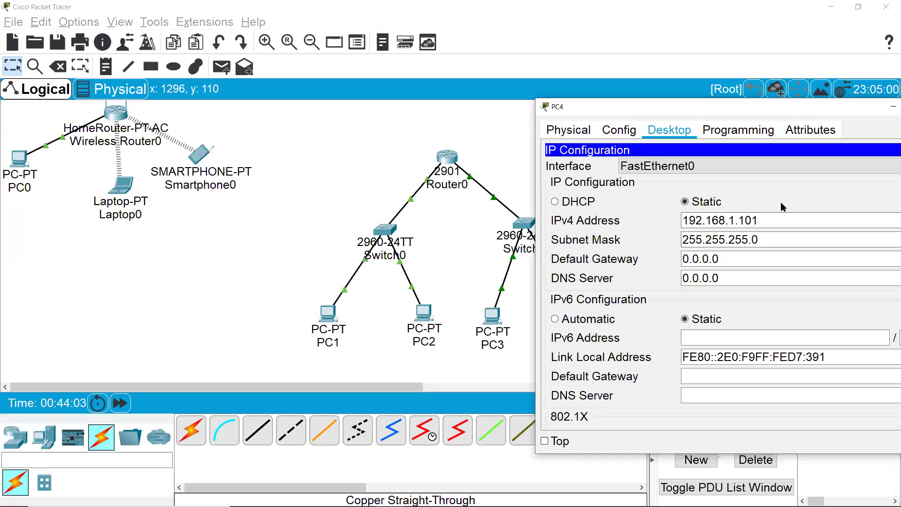
# - Set PC4's IPv4 default gateway to 192.168.1.1, review the settings beside the topology and close its window
pyautogui.doubleClick(723, 258)
pyautogui.tripleClick(723, 258)
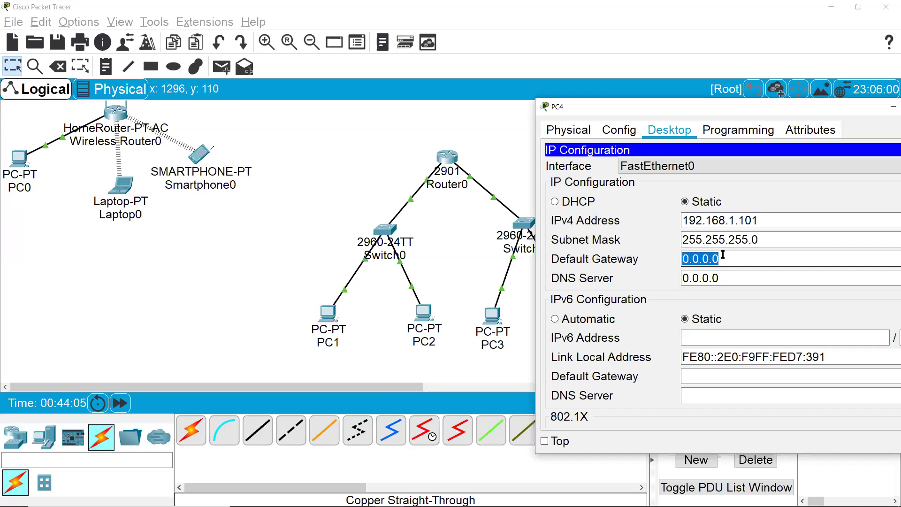
pyautogui.write('192')
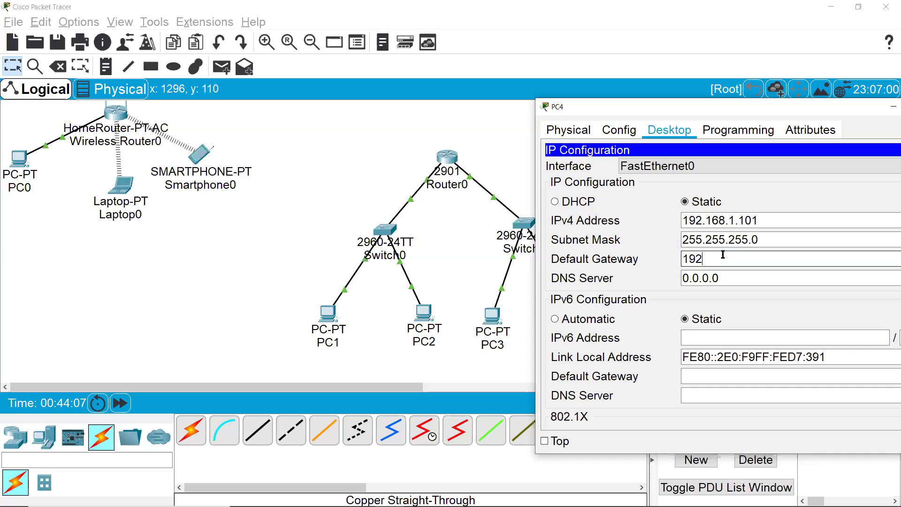
pyautogui.write('.168.1.1')
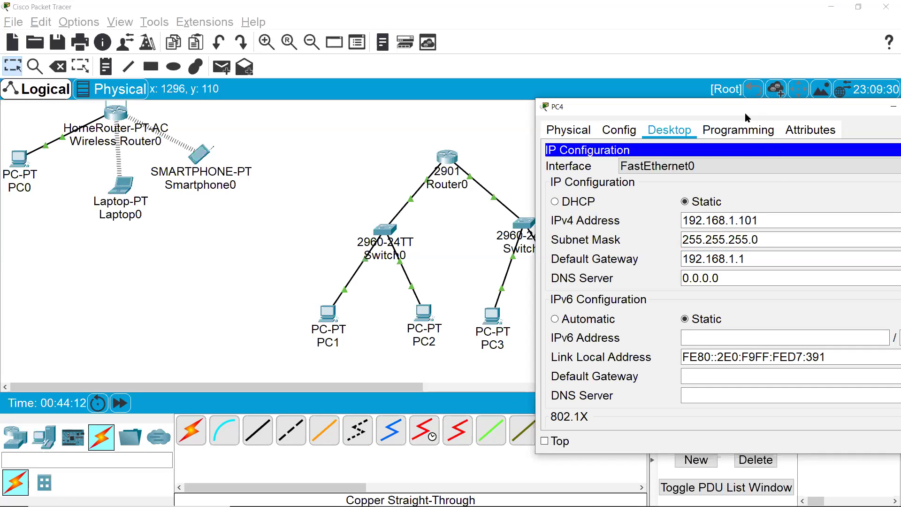
pyautogui.moveTo(745, 113); pyautogui.dragTo(689, 105)
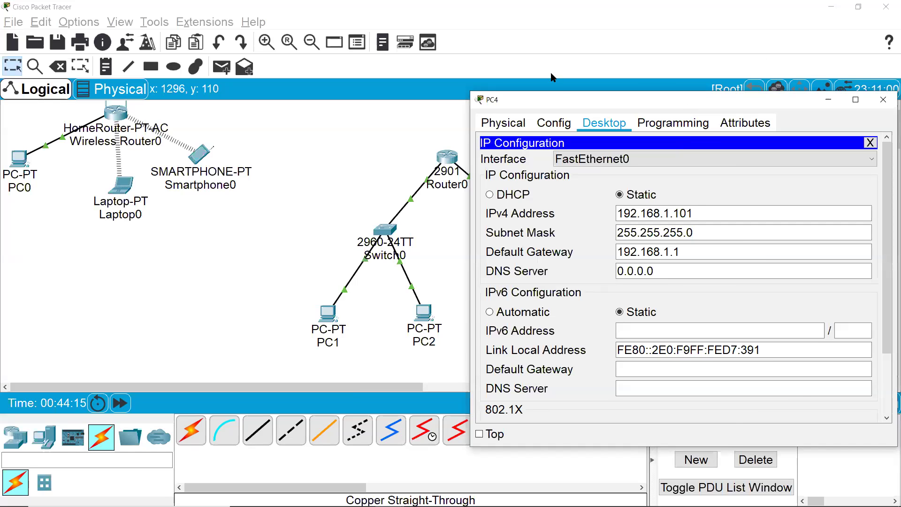
pyautogui.moveTo(686, 106); pyautogui.dragTo(548, 73)
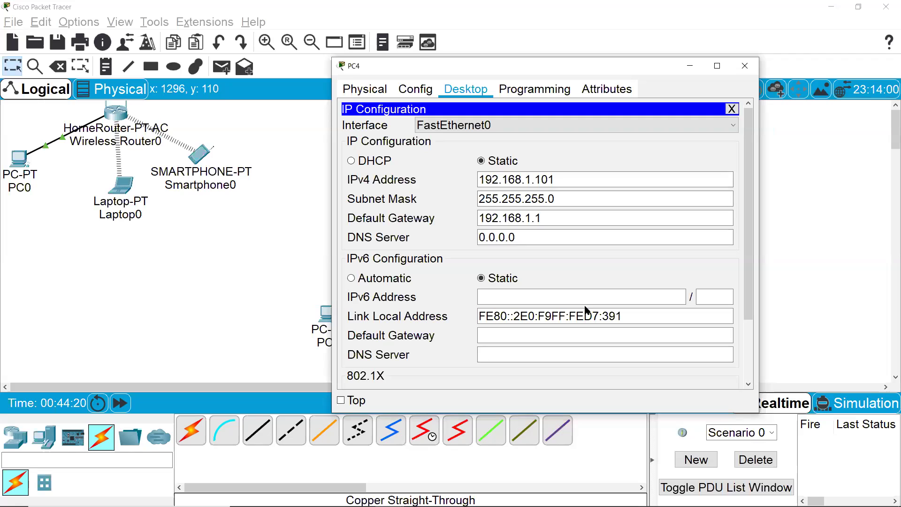
pyautogui.moveTo(443, 66); pyautogui.dragTo(136, 82)
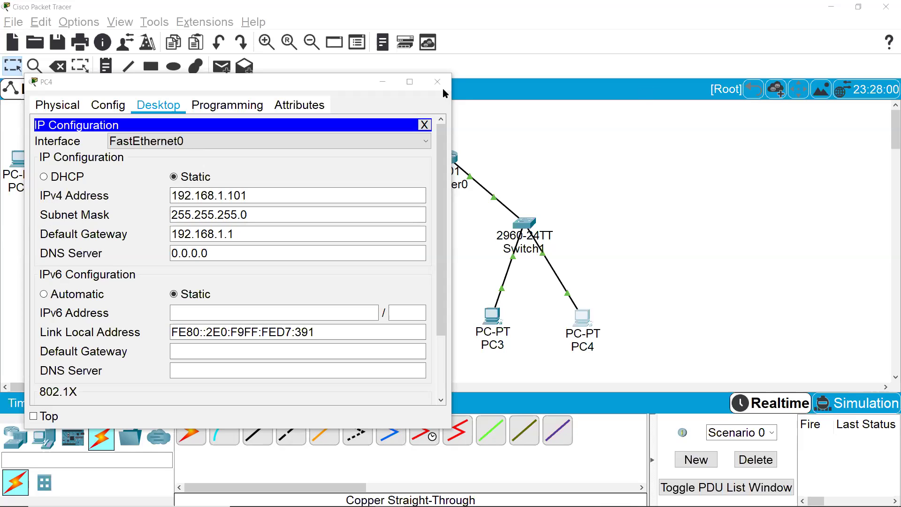
pyautogui.moveTo(326, 86); pyautogui.dragTo(731, 129)
pyautogui.click(852, 124)
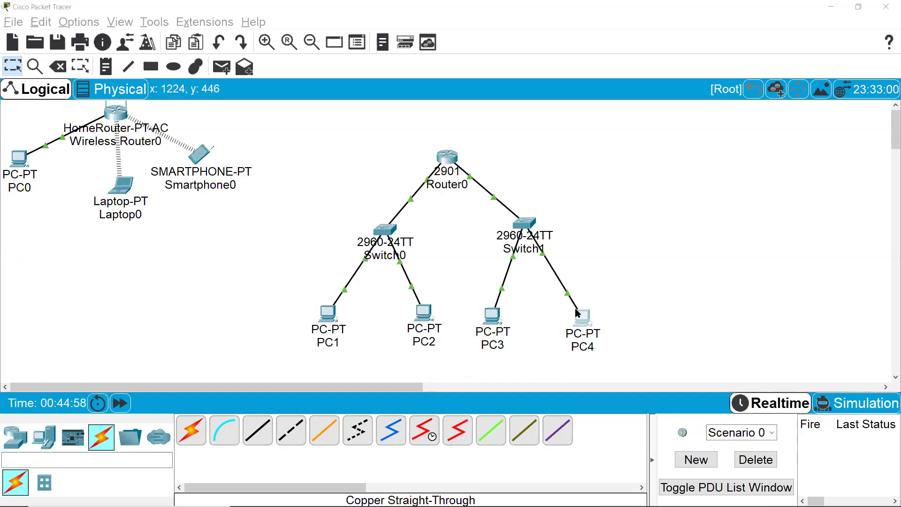
# - Leave PC1's IP configuration, narrow its window and open its Command Prompt
pyautogui.click(324, 319)
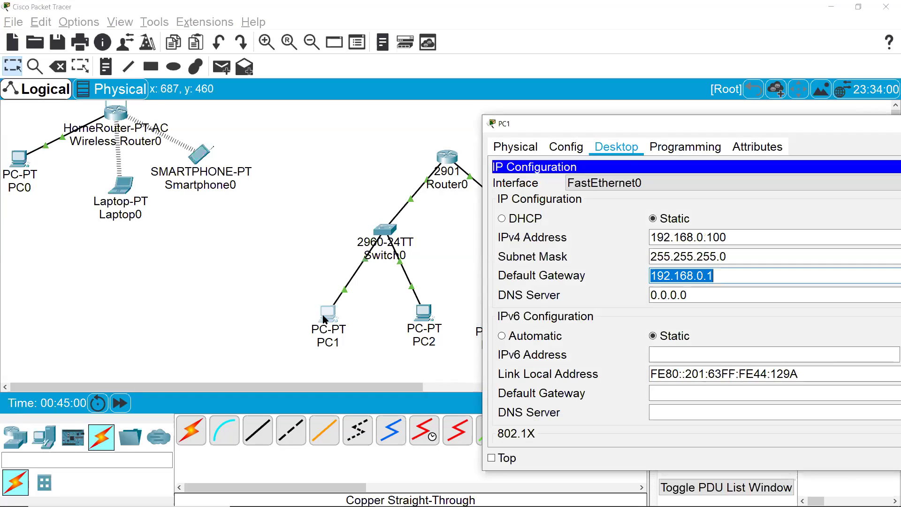
pyautogui.moveTo(620, 125); pyautogui.dragTo(339, 97)
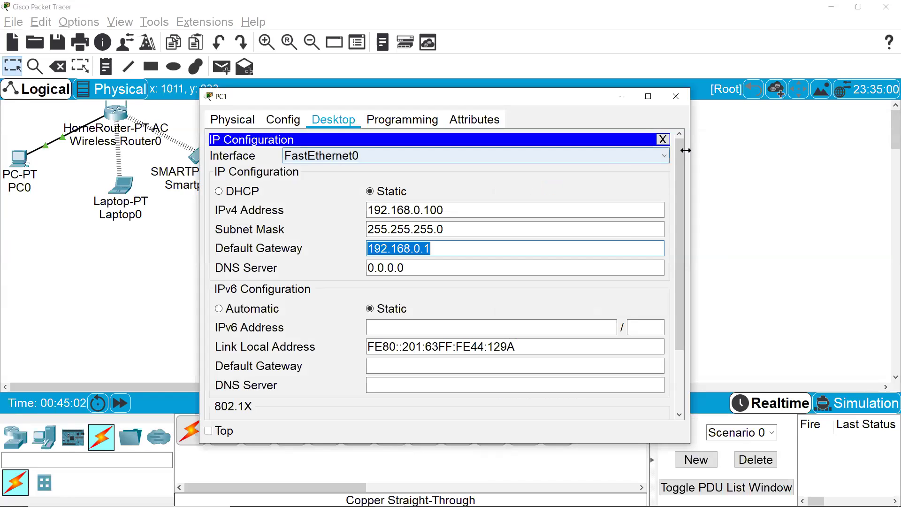
pyautogui.click(662, 137)
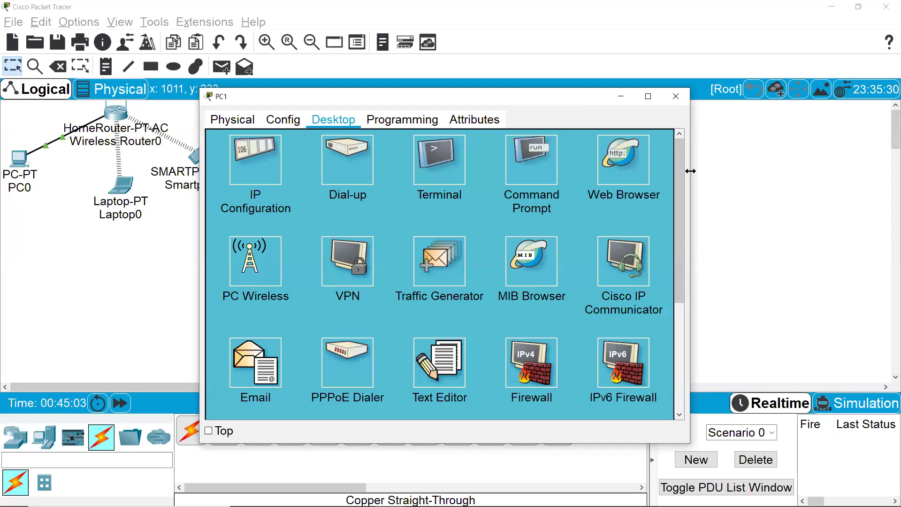
pyautogui.moveTo(690, 171); pyautogui.dragTo(572, 171)
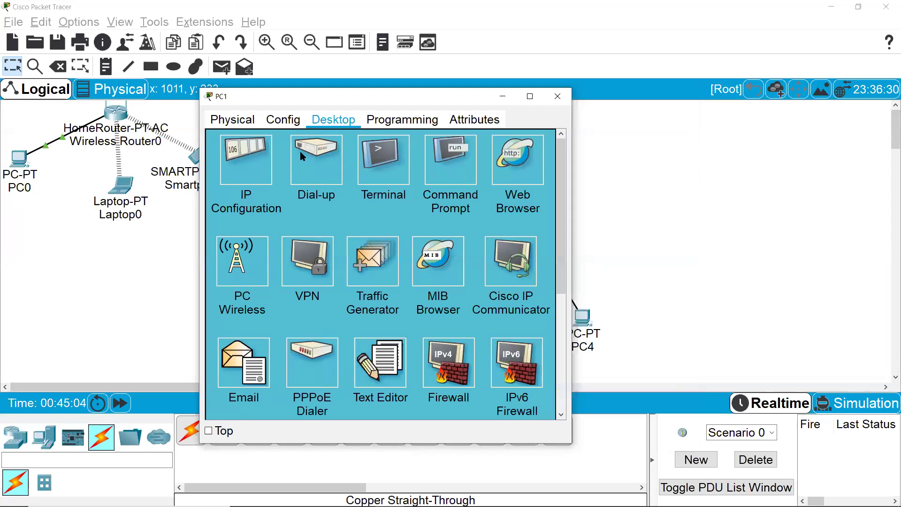
pyautogui.click(448, 167)
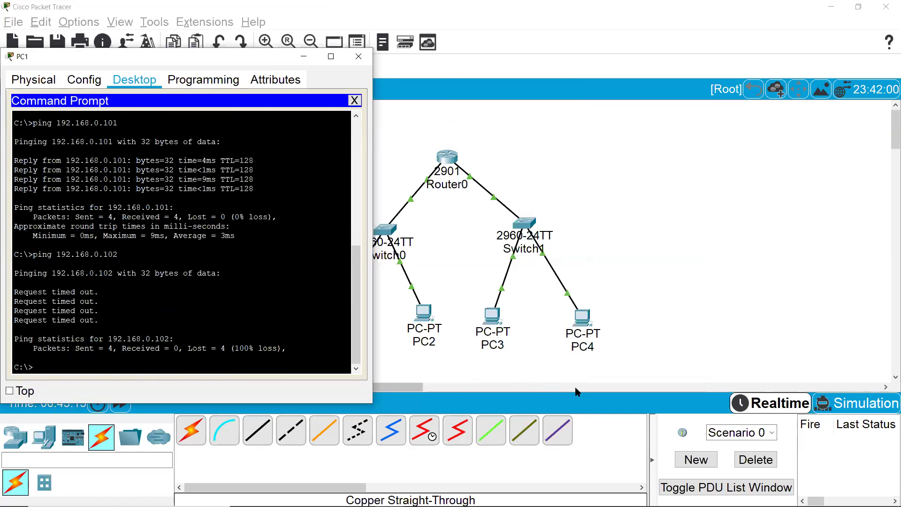
# - Switch to simulation mode and ping 192.168.1.101 from PC1's Command Prompt
pyautogui.click(855, 403)
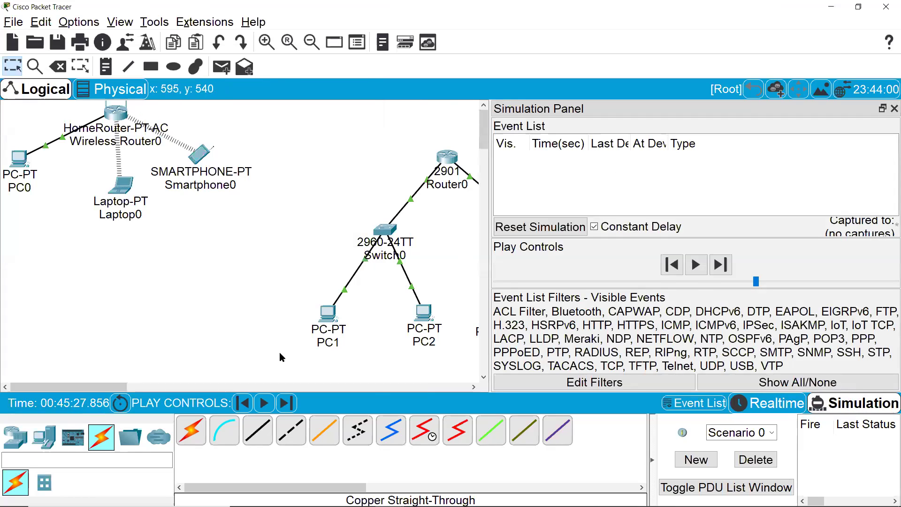
pyautogui.click(328, 312)
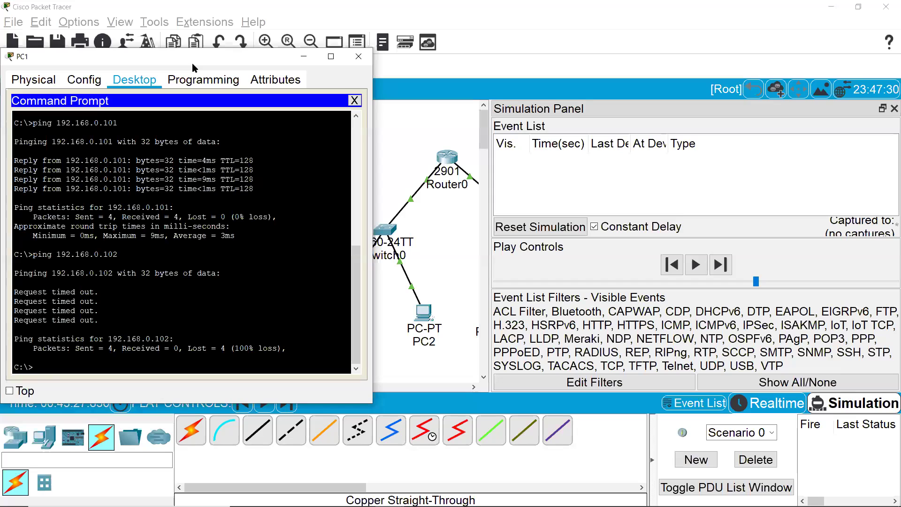
pyautogui.moveTo(193, 68); pyautogui.dragTo(186, 79)
pyautogui.write('ping 192.168.1.')
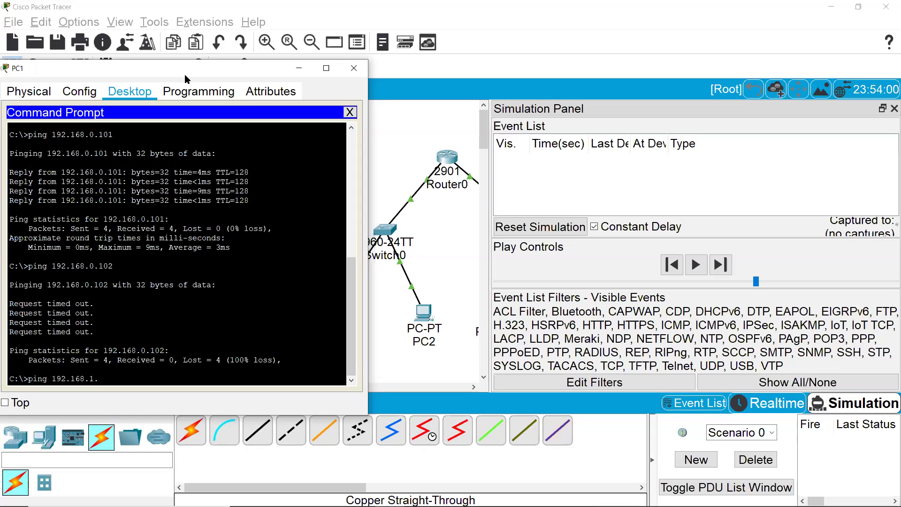
pyautogui.write('101')
pyautogui.press('Return')
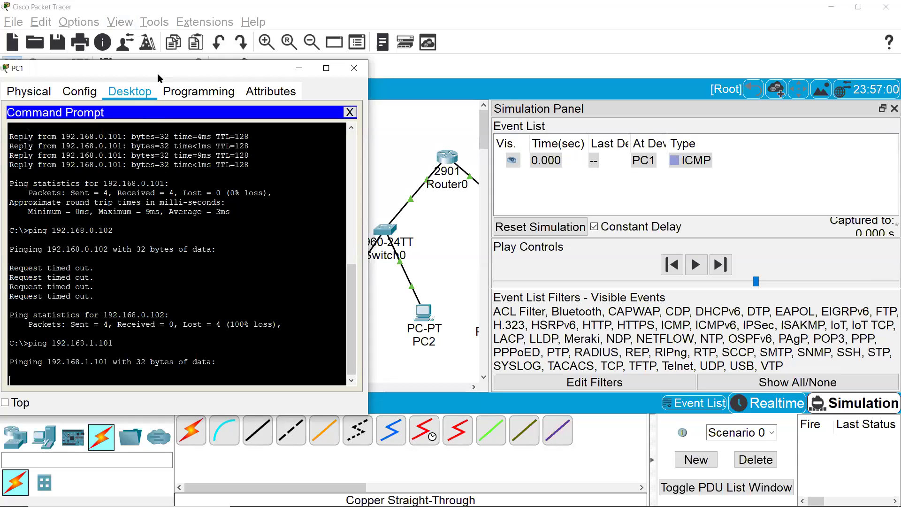
# - Play the simulation and arrange PC1's Command Prompt beside the Router0 topology to follow the ping packets
pyautogui.moveTo(157, 73); pyautogui.dragTo(447, 91)
pyautogui.click(701, 270)
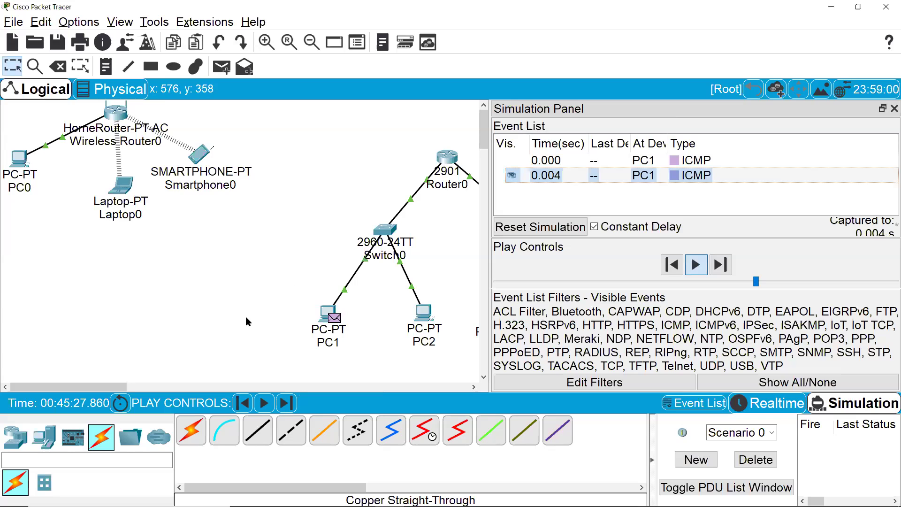
pyautogui.moveTo(104, 387); pyautogui.dragTo(147, 386)
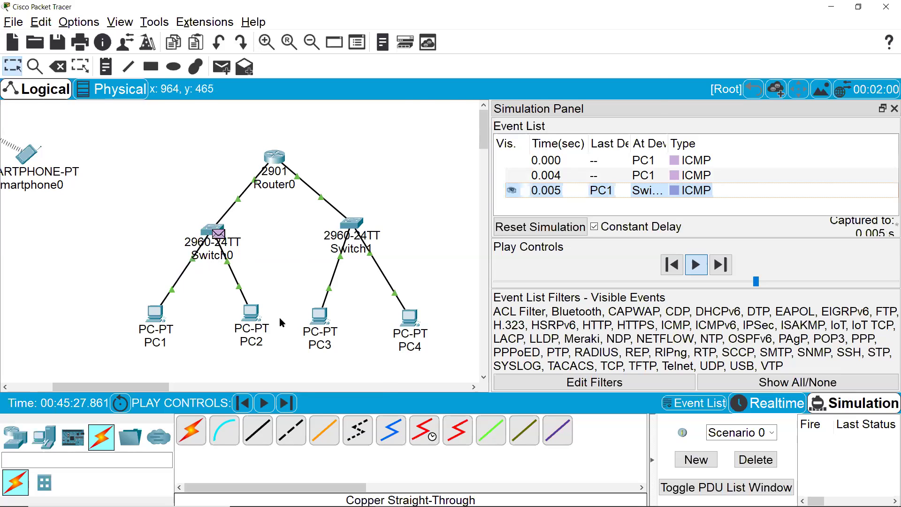
pyautogui.hotkey('alt', 'Tab')
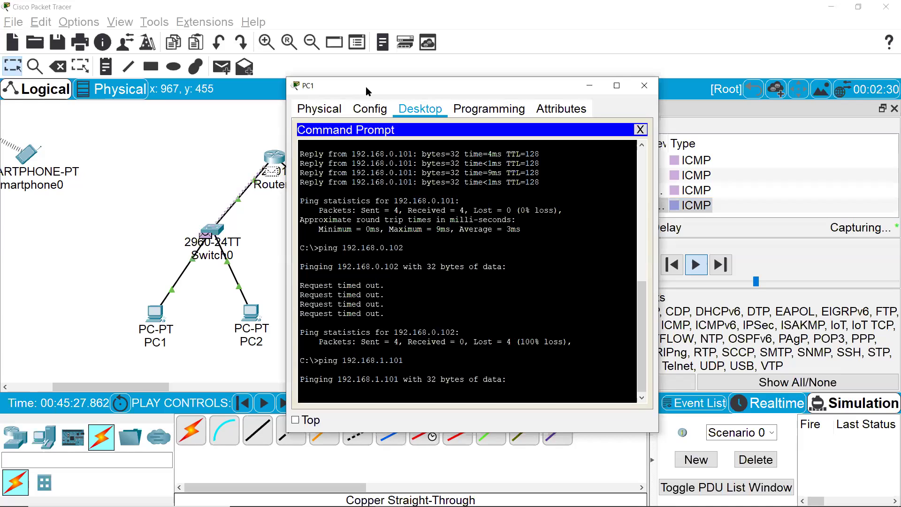
pyautogui.moveTo(366, 86); pyautogui.dragTo(610, 240)
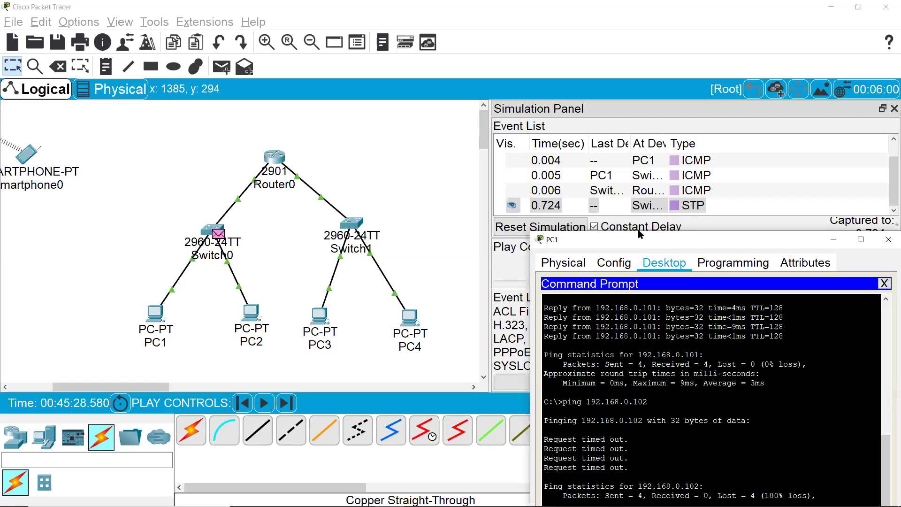
pyautogui.moveTo(641, 234); pyautogui.dragTo(662, 172)
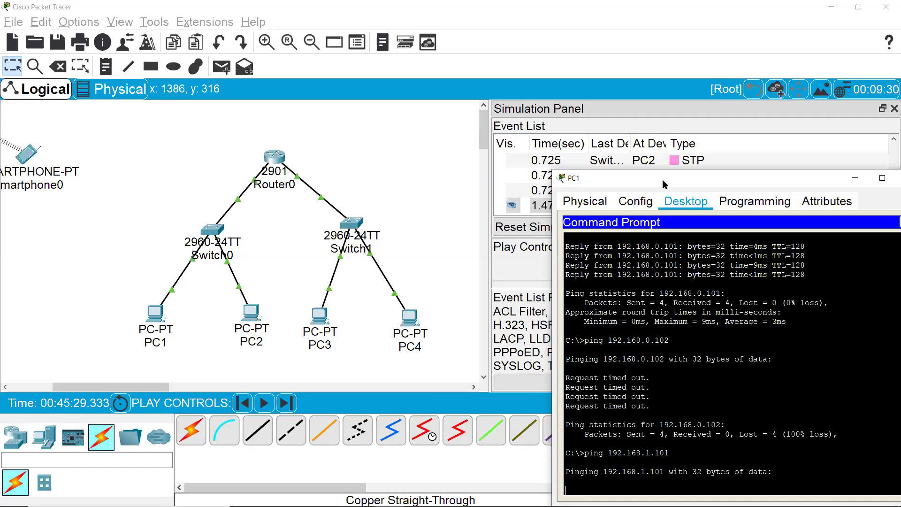
pyautogui.moveTo(663, 179); pyautogui.dragTo(666, 146)
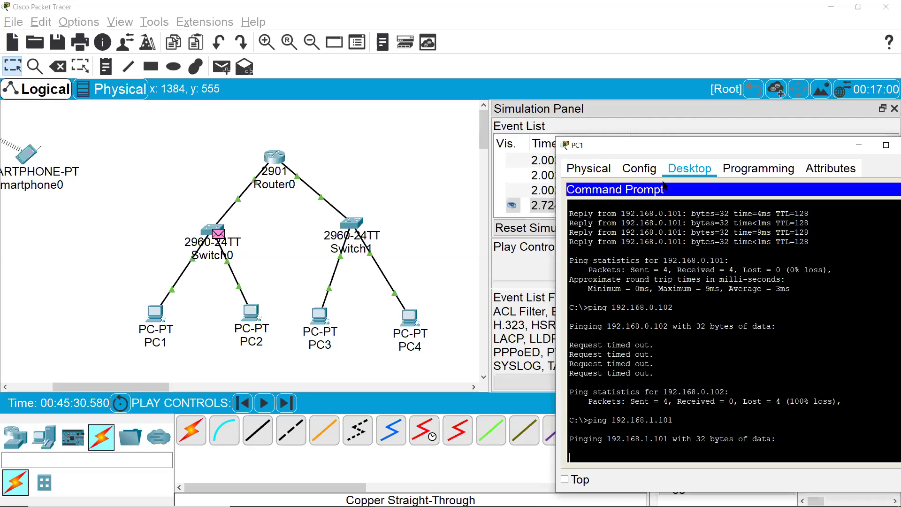
# - Increase the simulation playback speed and bring PC1's Command Prompt back beside the topology
pyautogui.moveTo(660, 151); pyautogui.dragTo(547, 339)
pyautogui.moveTo(759, 283); pyautogui.dragTo(833, 283)
pyautogui.hotkey('alt', 'Tab')
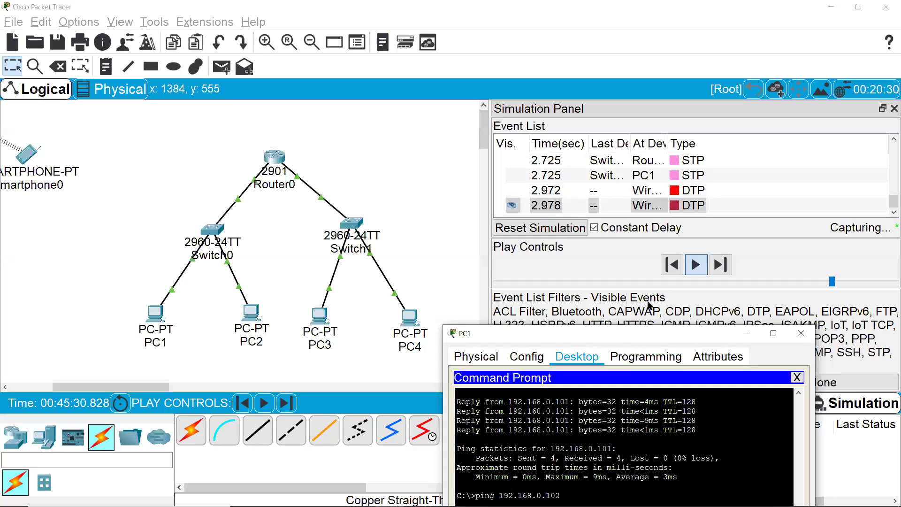
pyautogui.moveTo(637, 333); pyautogui.dragTo(750, 109)
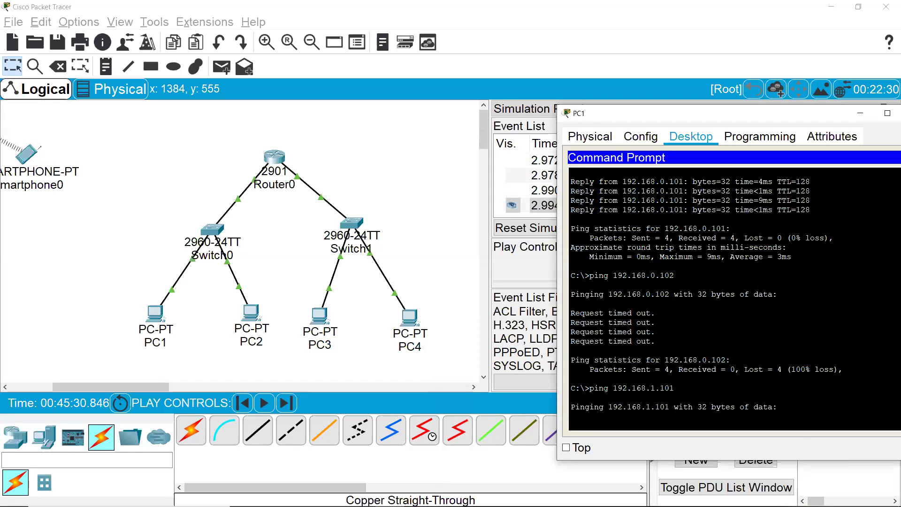
# - Interrupt the running ping and ping 192.168.1.101 again from PC1's Command Prompt
pyautogui.hotkey('ctrl', 'c')
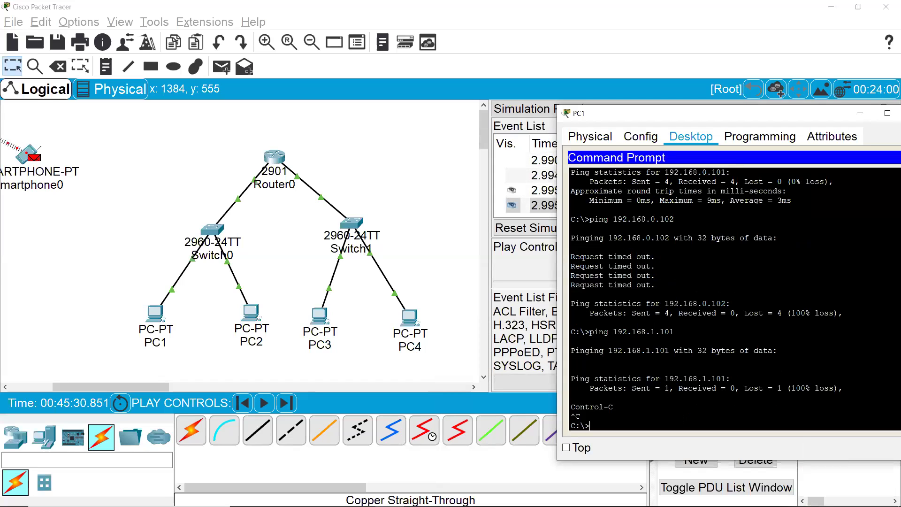
pyautogui.press('Up')
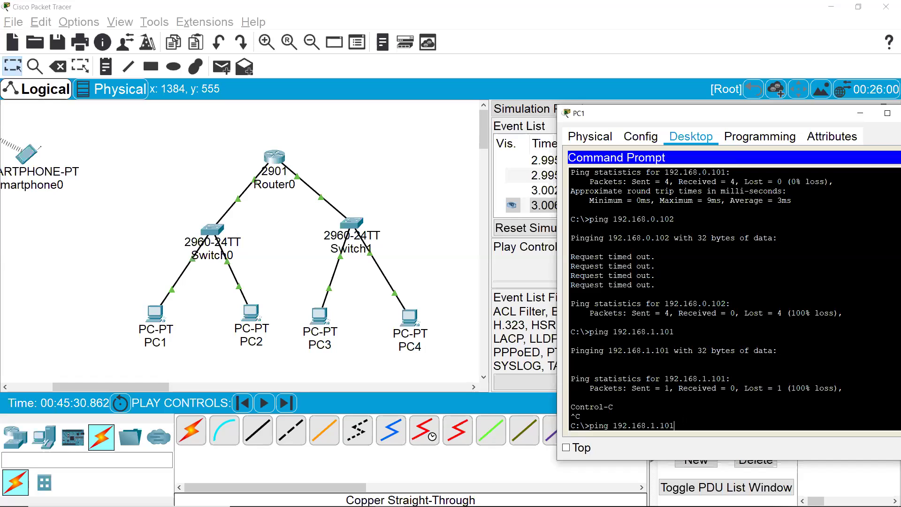
pyautogui.press('Return')
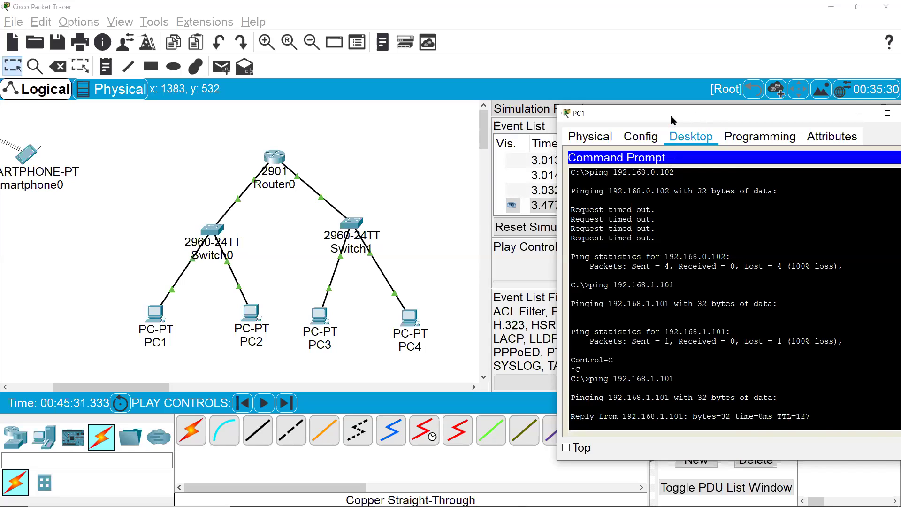
# - Close PC1's window and return to Realtime mode
pyautogui.moveTo(643, 116); pyautogui.dragTo(454, 141)
pyautogui.click(723, 138)
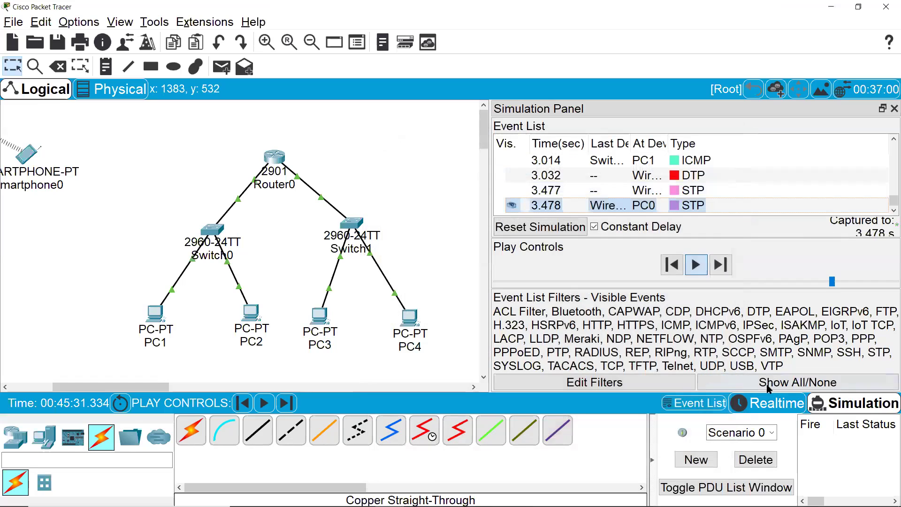
pyautogui.click(766, 403)
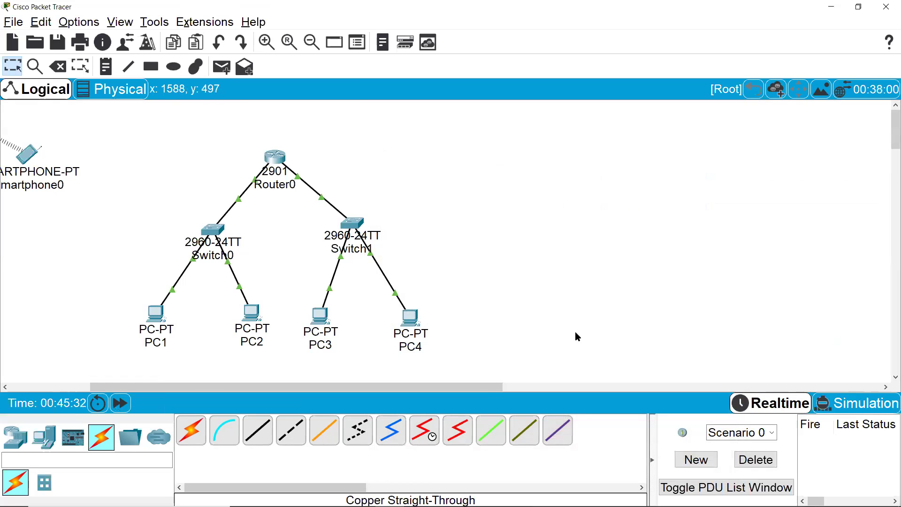
# - Move the whole Router0 topology farther from the home network and shift Router0 slightly downward
pyautogui.moveTo(300, 389); pyautogui.dragTo(234, 390)
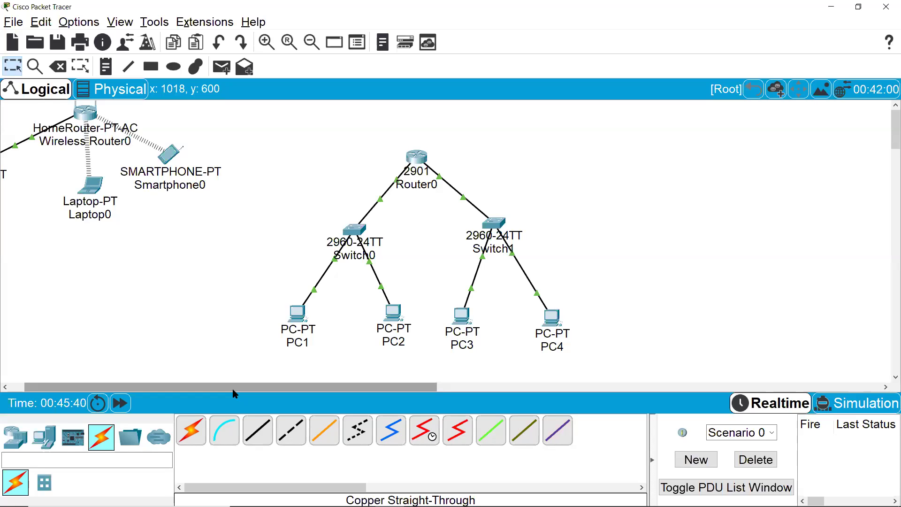
pyautogui.moveTo(606, 356); pyautogui.dragTo(256, 142)
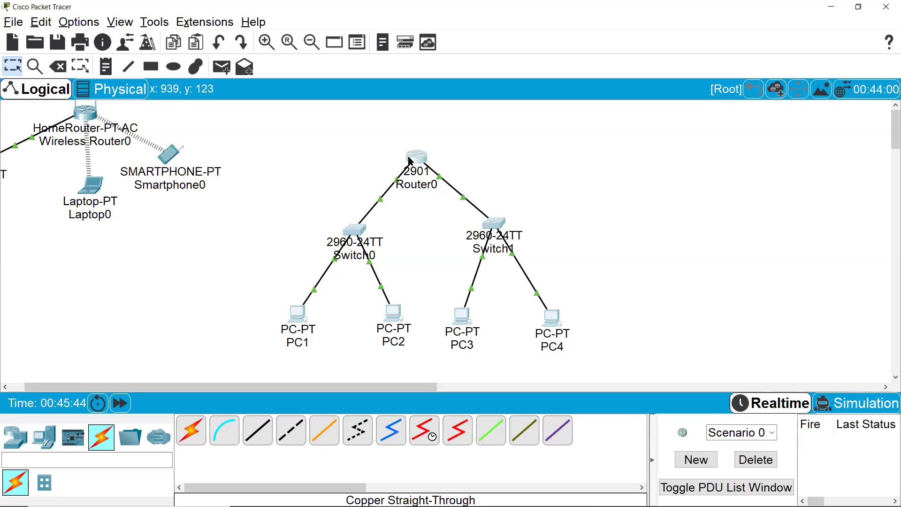
pyautogui.moveTo(406, 157); pyautogui.dragTo(461, 153)
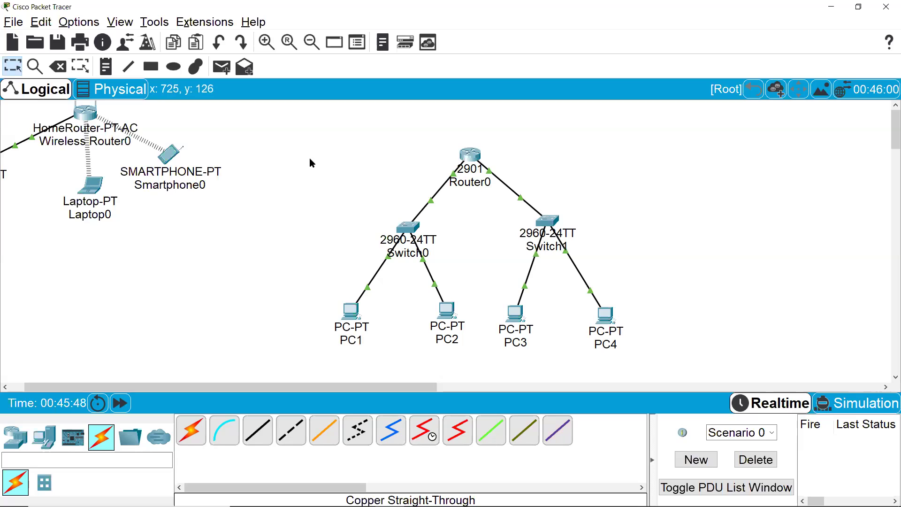
pyautogui.moveTo(470, 156); pyautogui.dragTo(471, 161)
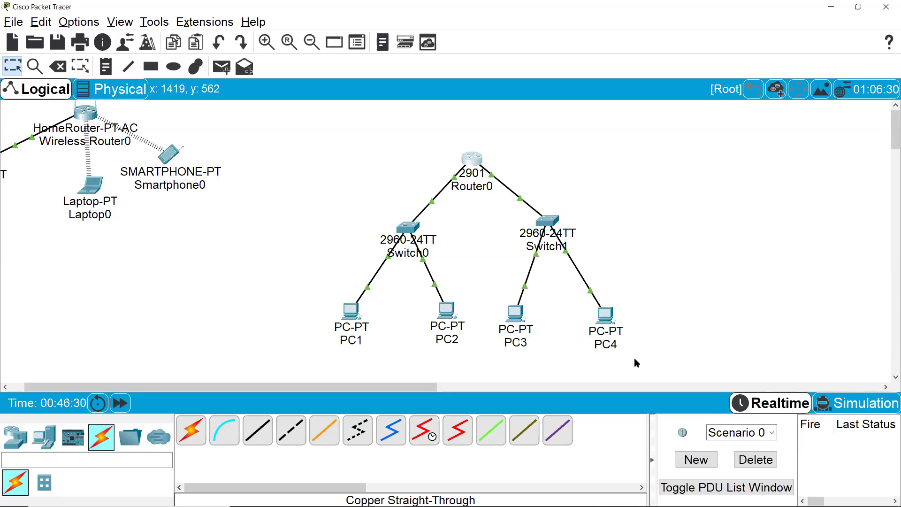
# - Reposition Switch1 and PC4 to spread out their branch, and inspect PC4's port and gateway summary
pyautogui.moveTo(602, 327); pyautogui.dragTo(605, 318)
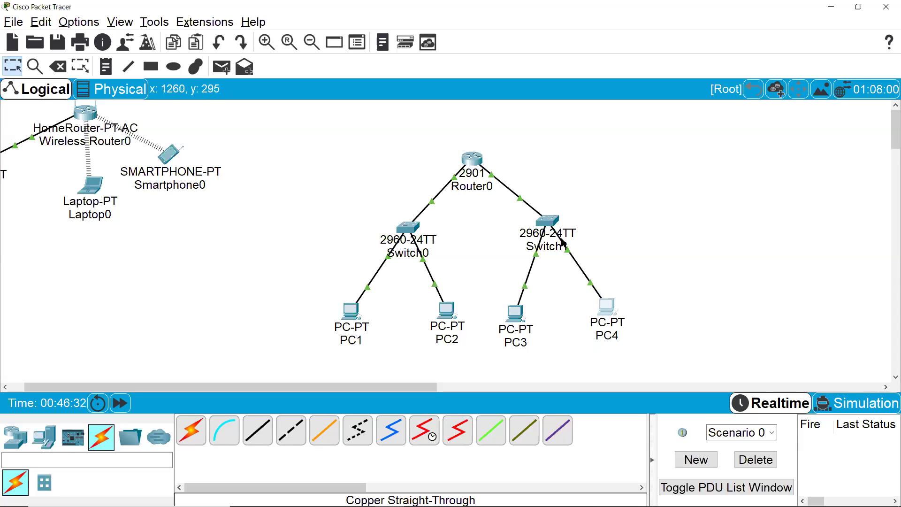
pyautogui.moveTo(549, 229); pyautogui.dragTo(550, 233)
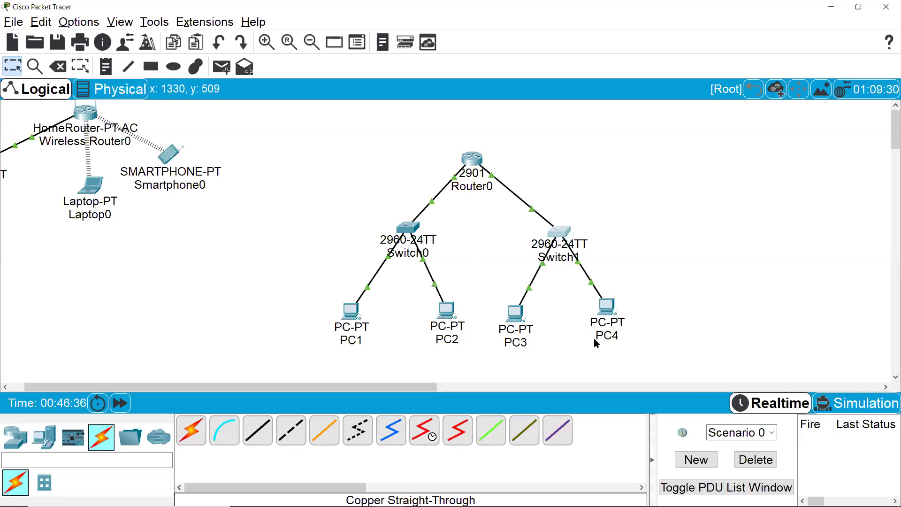
pyautogui.moveTo(593, 338)
pyautogui.moveTo(610, 327)
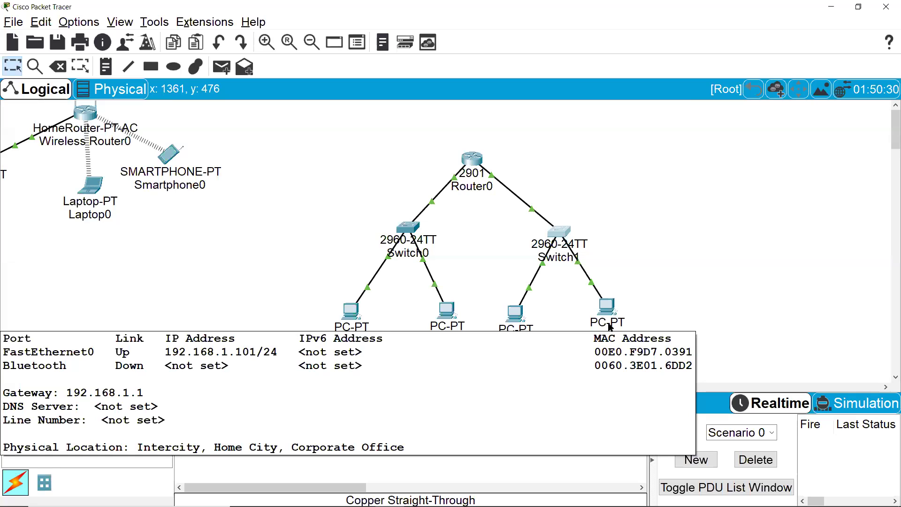
pyautogui.moveTo(603, 310)
pyautogui.mouseDown()
pyautogui.moveTo(606, 320)
pyautogui.moveTo(616, 315)
pyautogui.mouseUp()
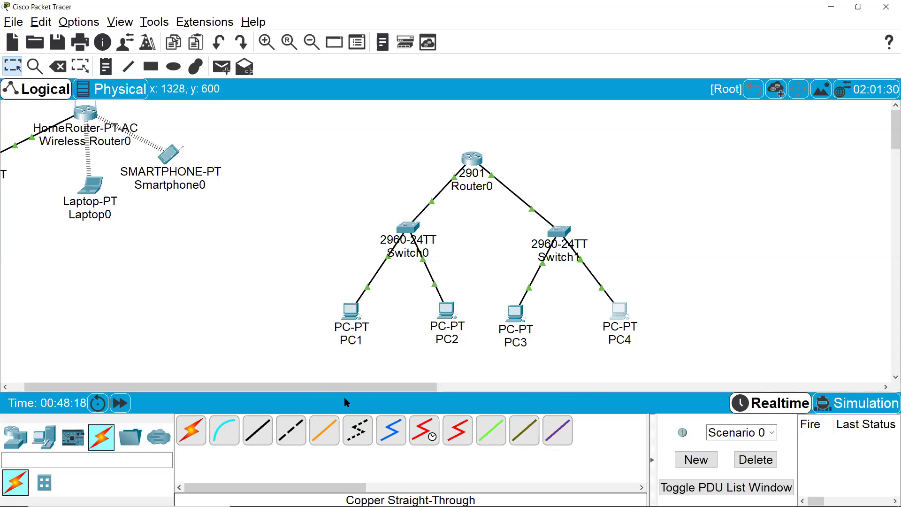
pyautogui.moveTo(322, 387); pyautogui.dragTo(281, 394)
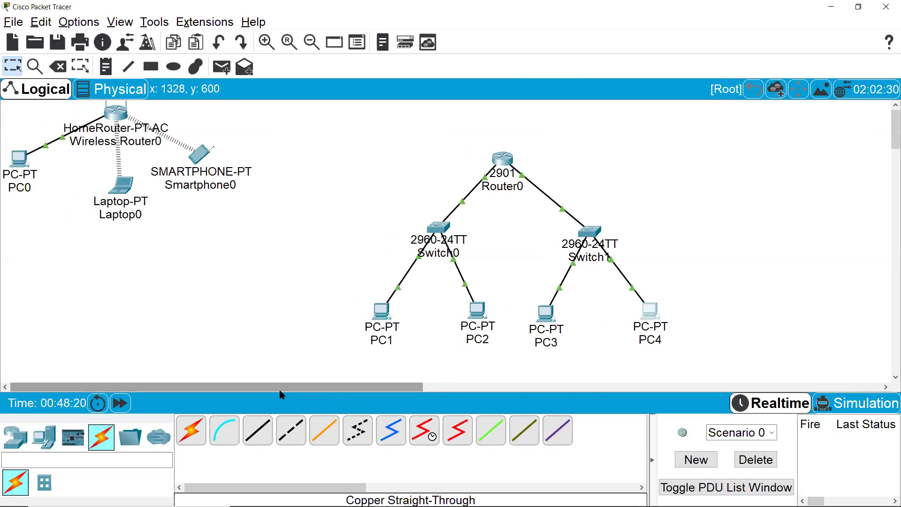
pyautogui.doubleClick(382, 311)
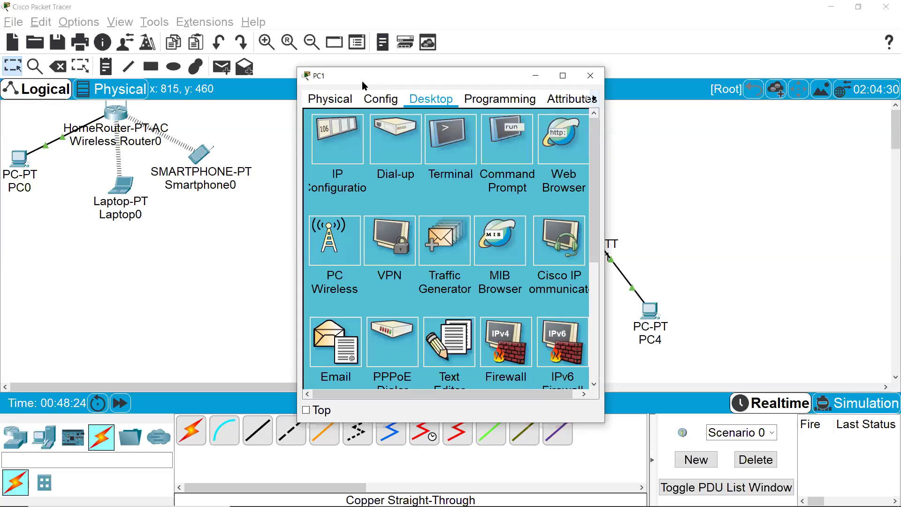
pyautogui.click(590, 75)
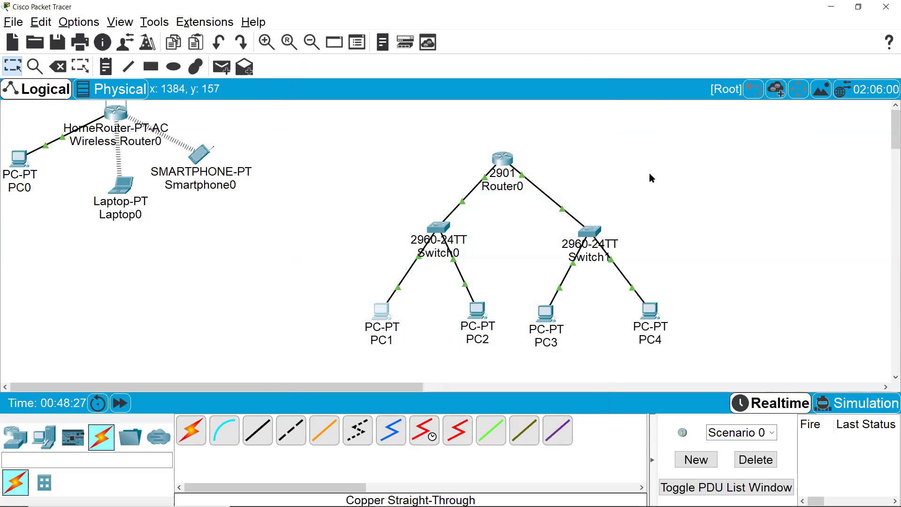
# - Open Router0's command line and exit interface and global configuration modes to the privileged prompt
pyautogui.click(510, 162)
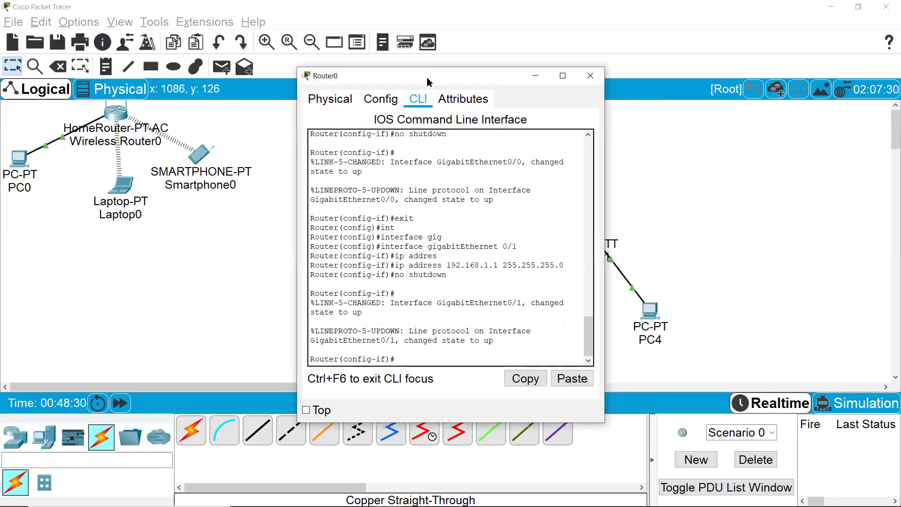
pyautogui.click(412, 358)
pyautogui.write('xit')
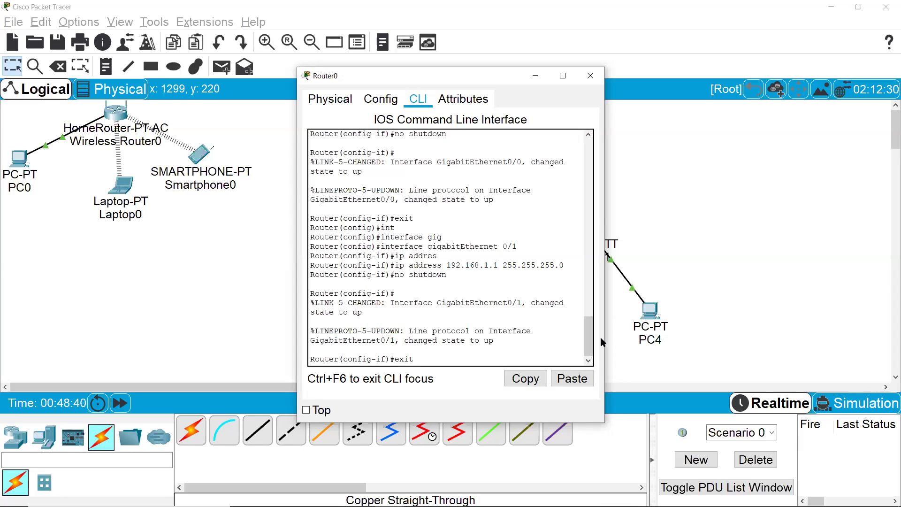
pyautogui.press('Return')
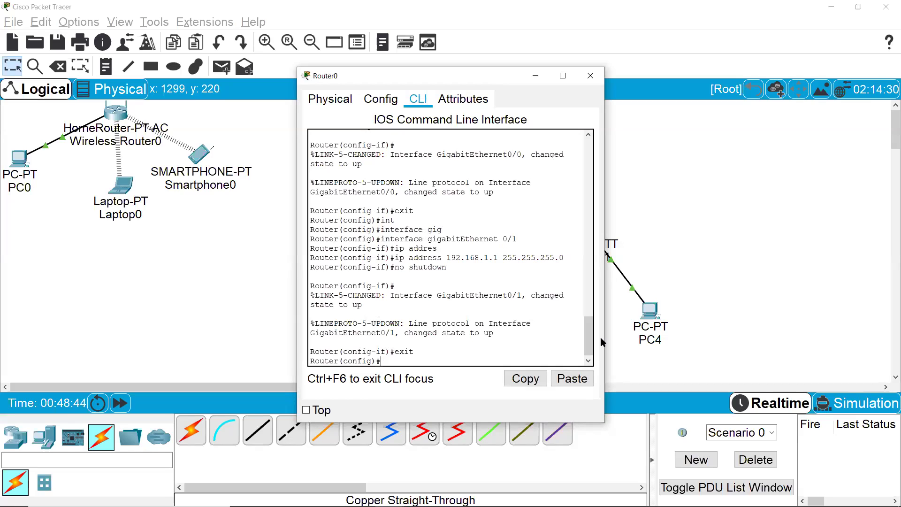
pyautogui.write('exit')
pyautogui.press('Return')
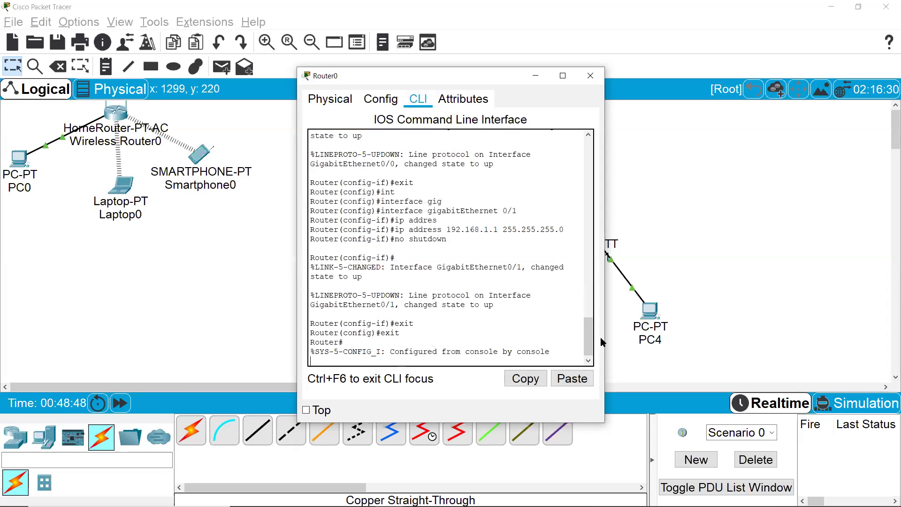
pyautogui.press('Return')
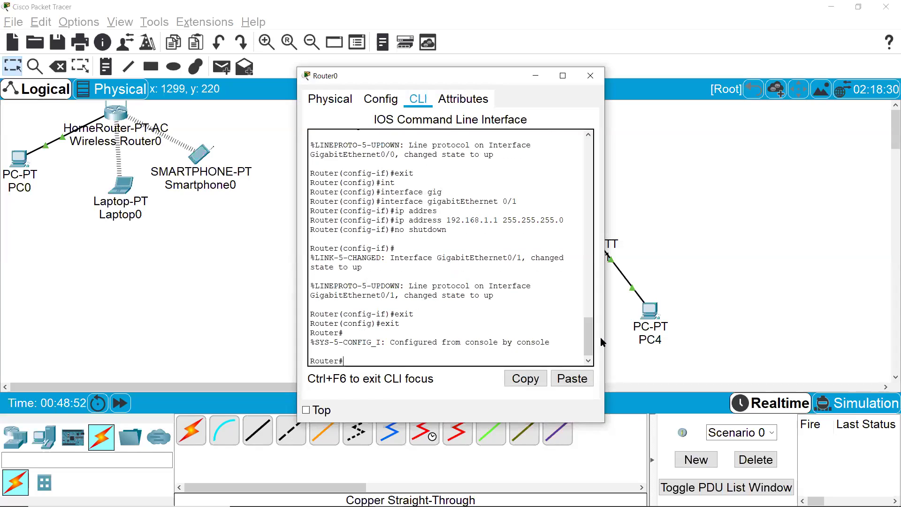
# - Display Router0's routing table with show ip route and widen its window to read the output
pyautogui.write('show iproute')
pyautogui.press('Return')
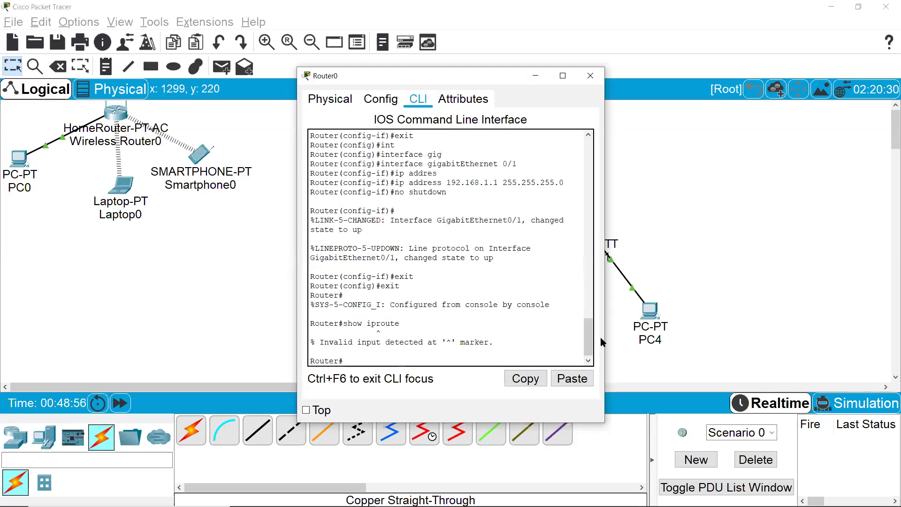
pyautogui.write('show iproute')
pyautogui.press('Return')
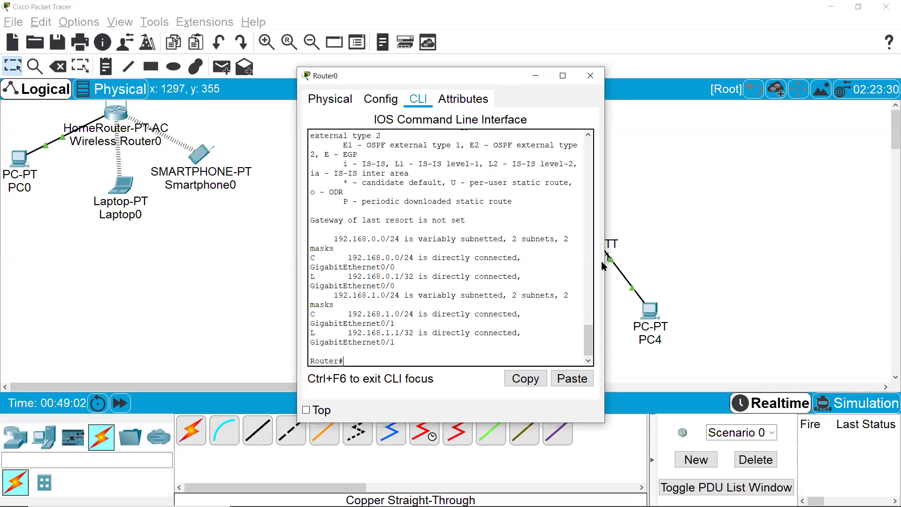
pyautogui.moveTo(607, 255); pyautogui.dragTo(884, 249)
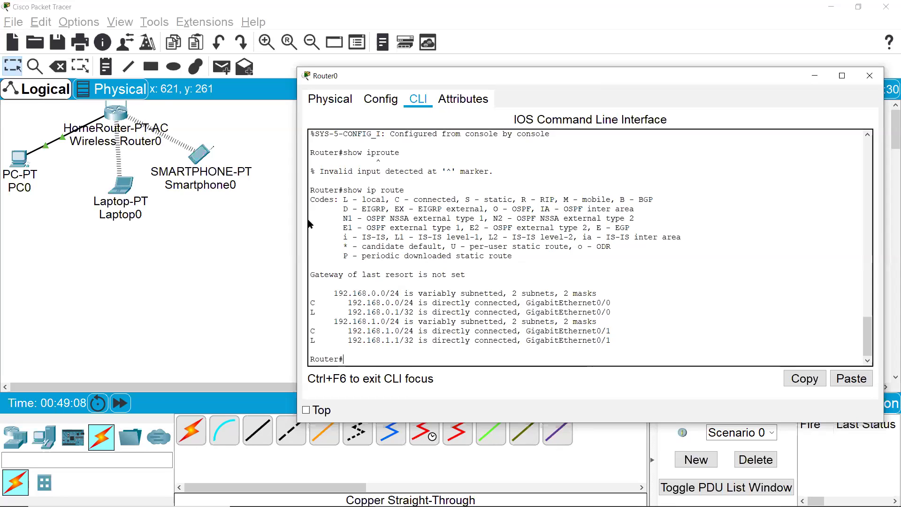
# - Examine the route codes and the network entries in Router0's routing table, and close its window
pyautogui.moveTo(343, 196); pyautogui.dragTo(545, 246)
pyautogui.click(546, 247)
pyautogui.moveTo(334, 297); pyautogui.dragTo(335, 284)
pyautogui.click(397, 292)
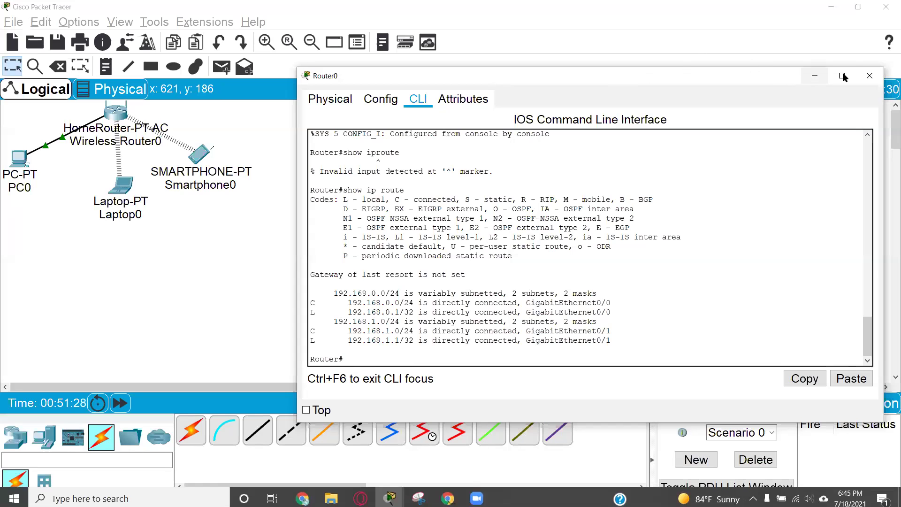
pyautogui.click(869, 76)
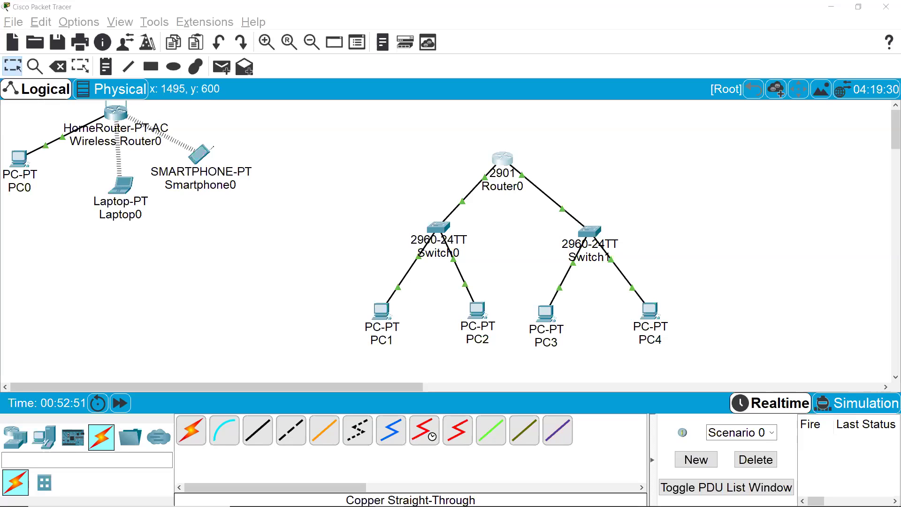
pyautogui.moveTo(845, 502)
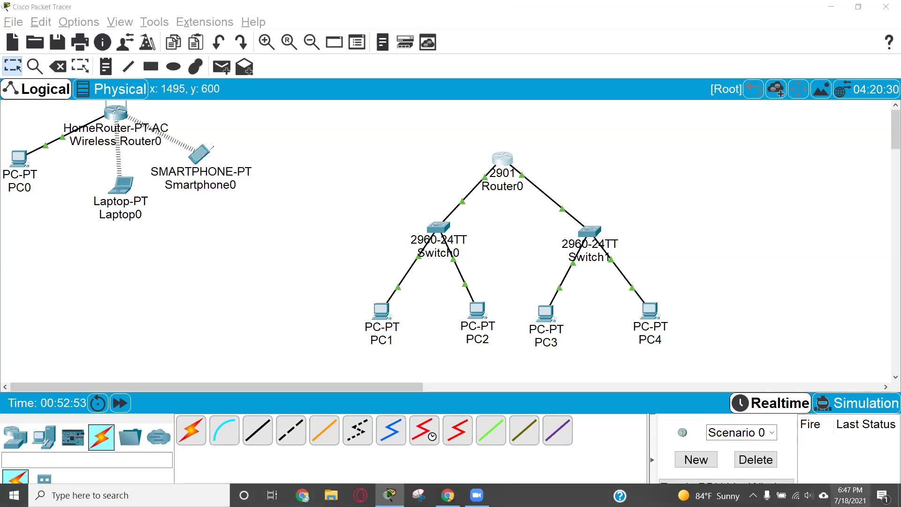